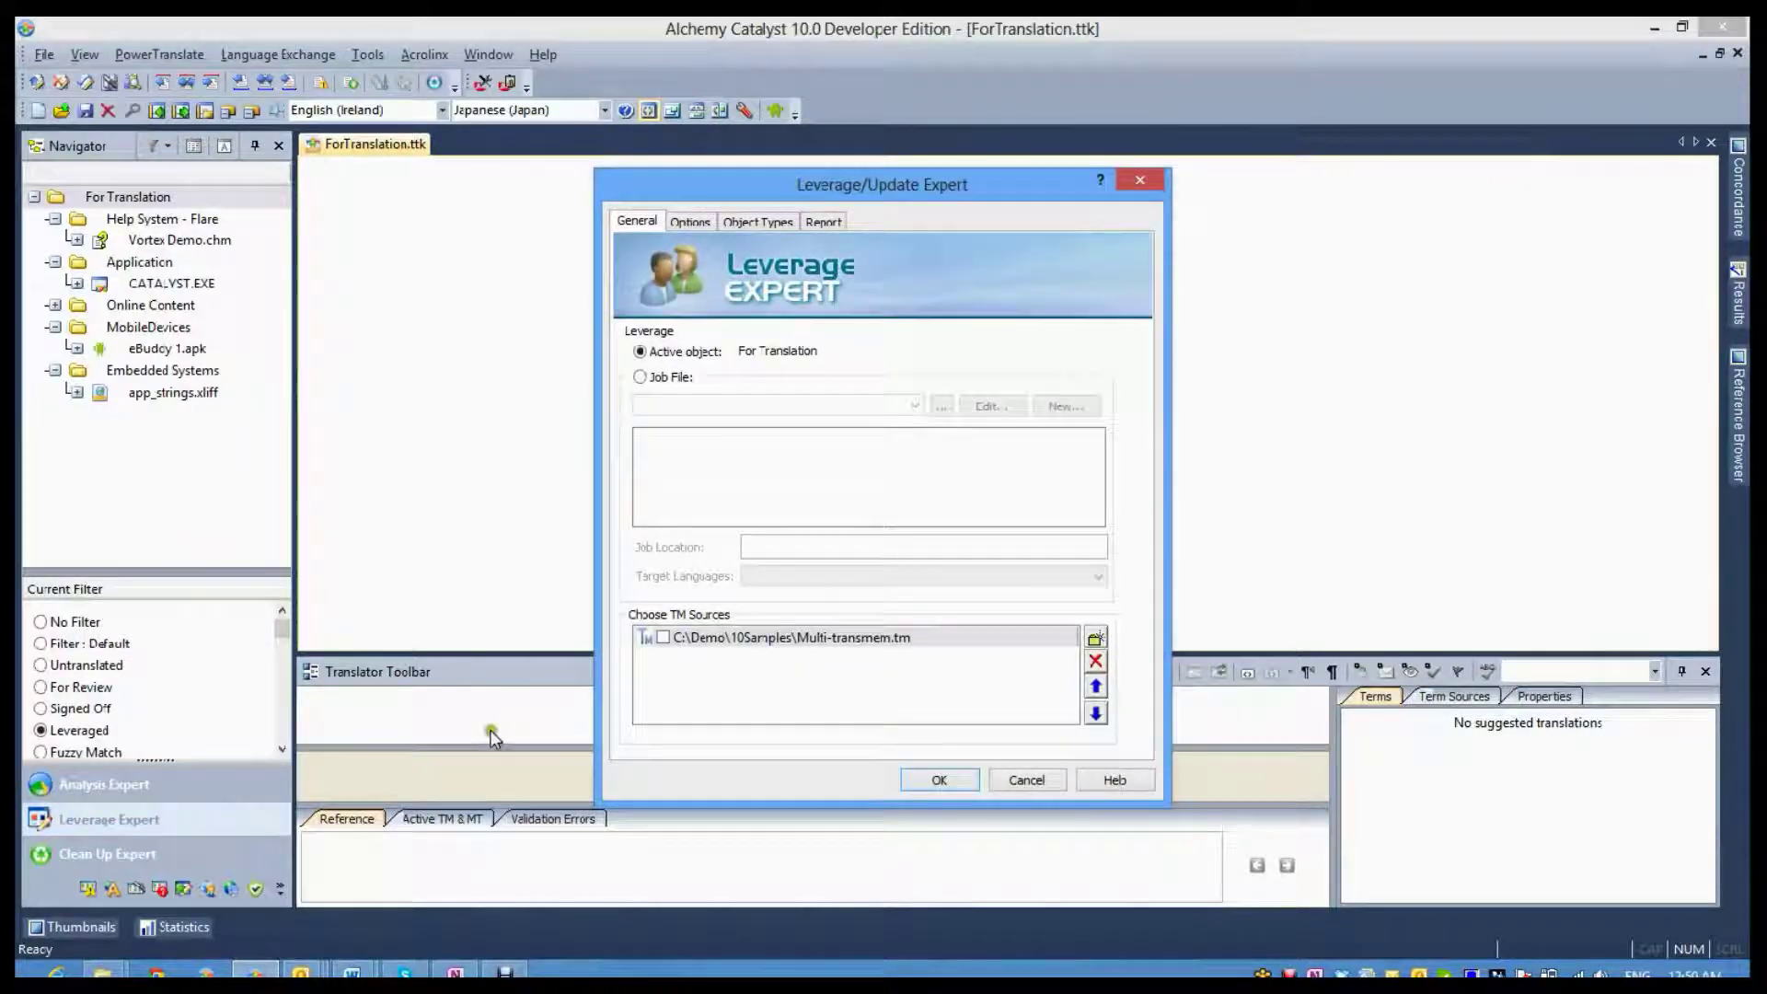
Leverage the For Translation project using the C:\Demo\10Samples\Multi-transmem.tm translation memory.
click(657, 638)
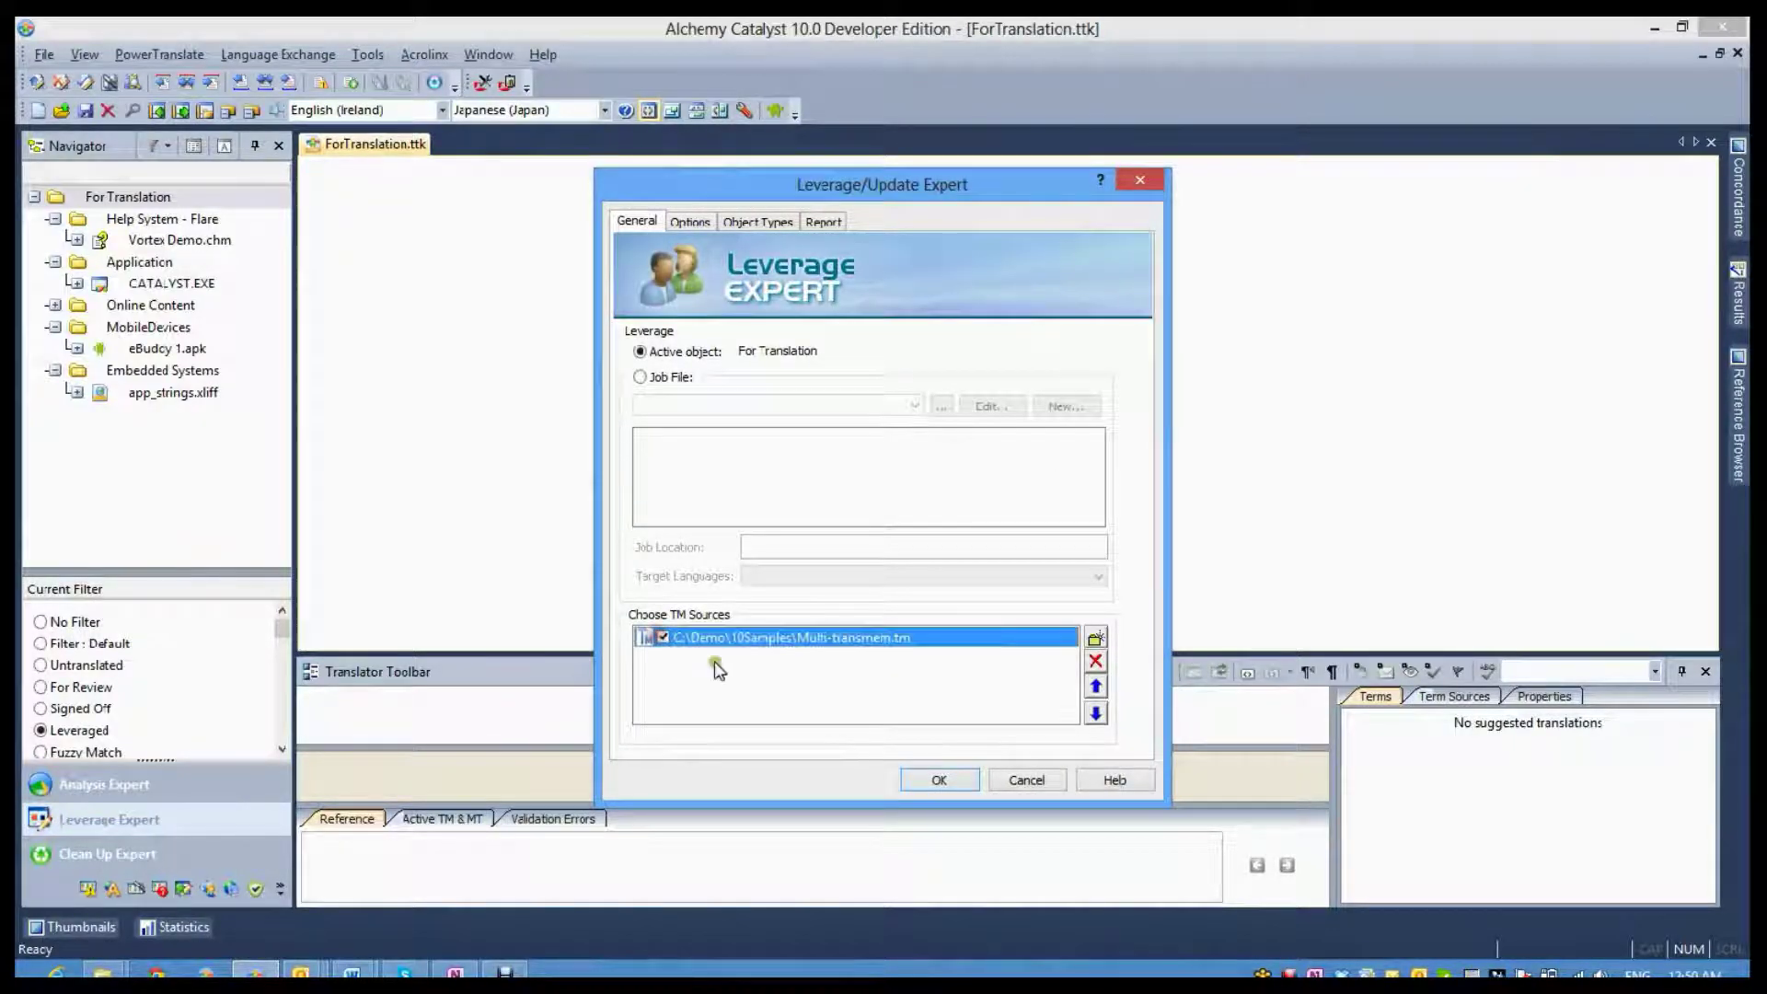
click(939, 780)
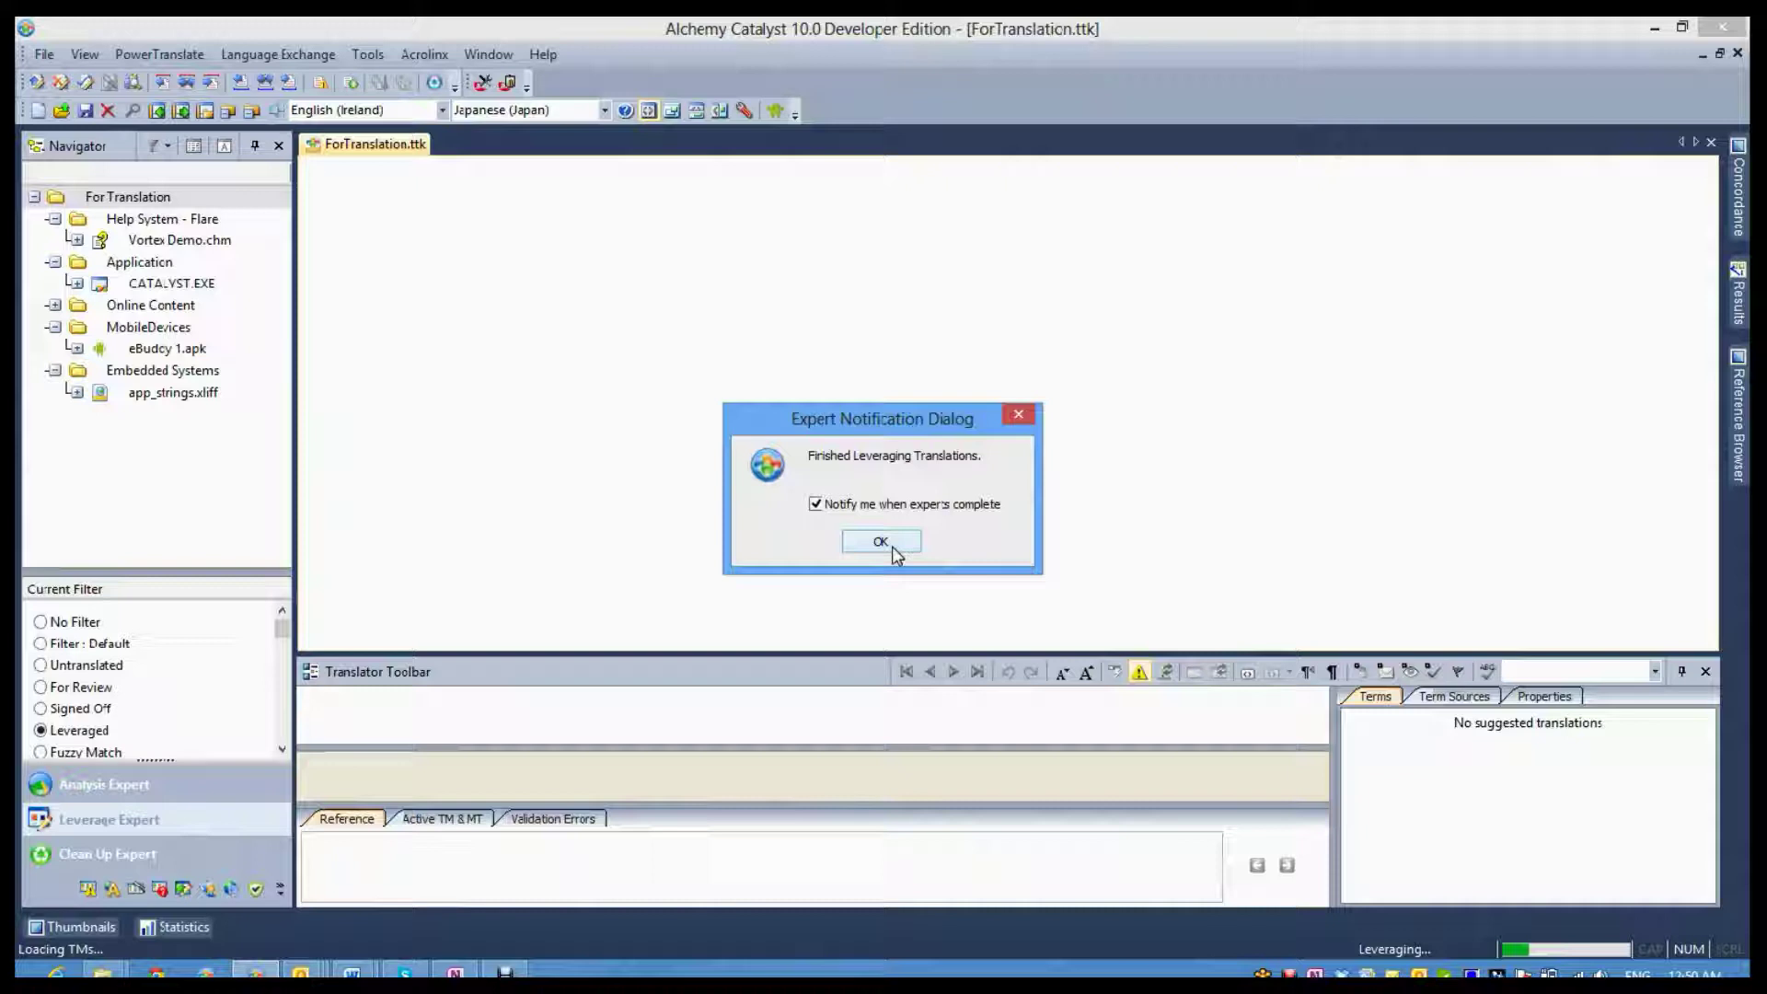
click(892, 545)
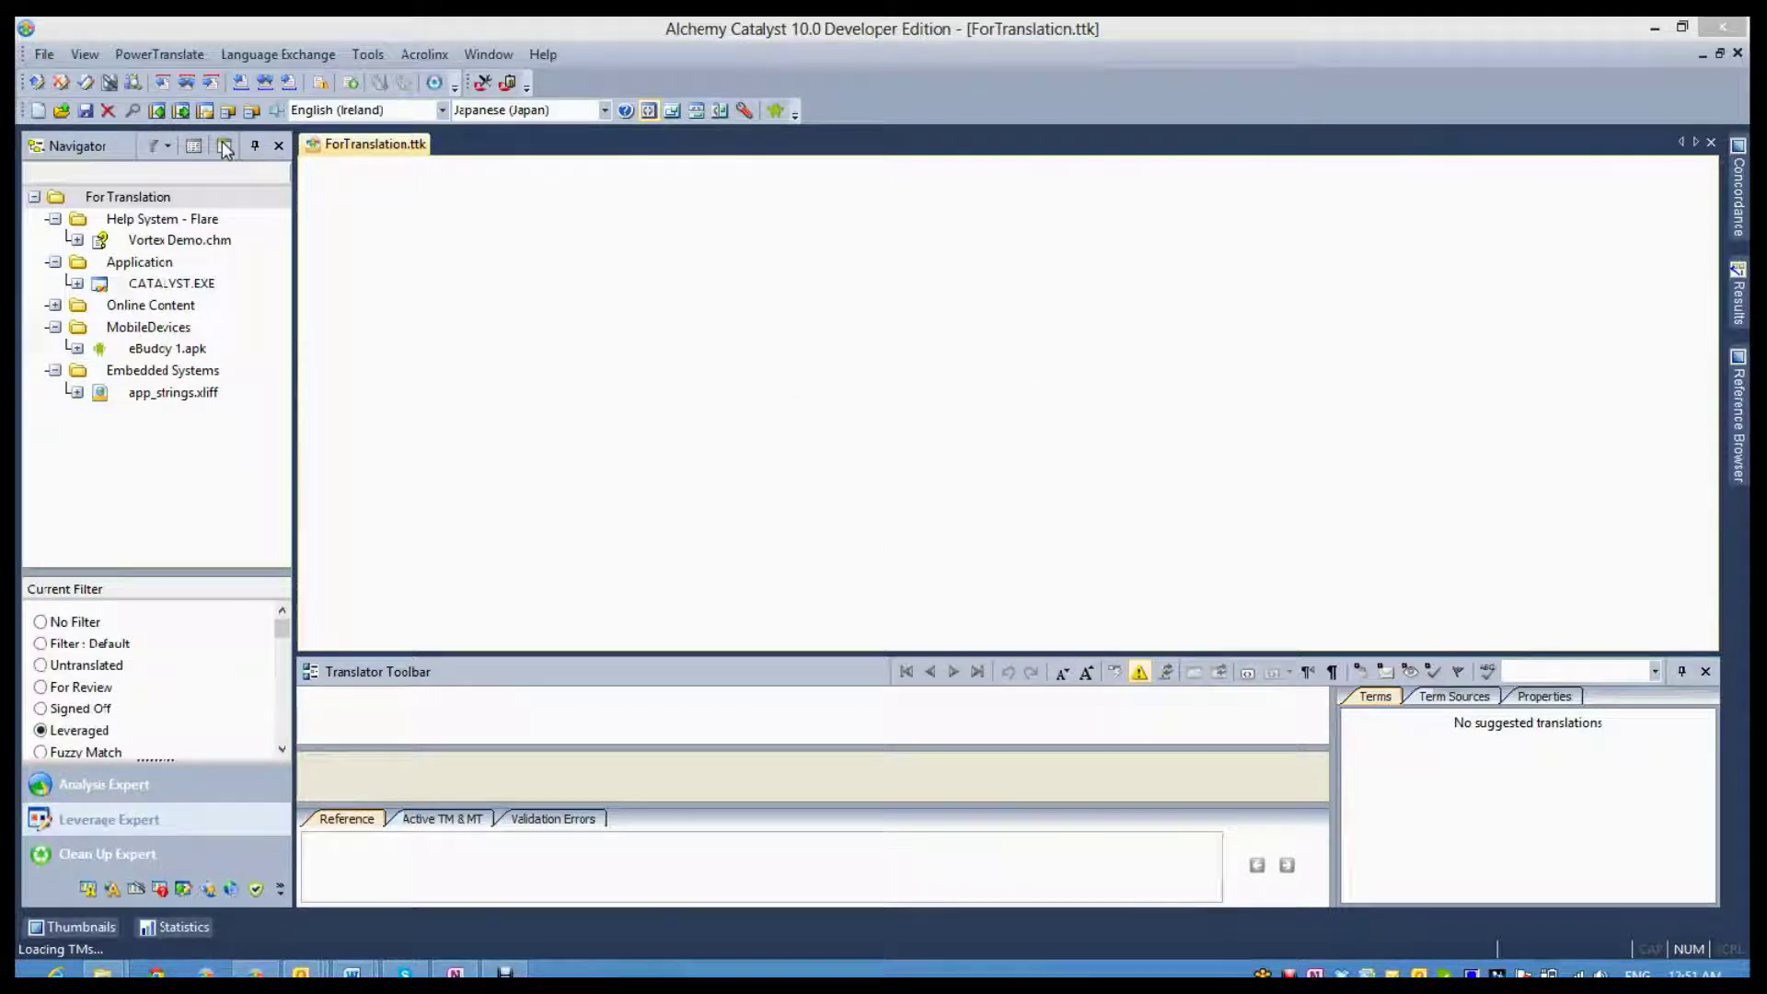
Filter the project's segments to Leveraged and examine the leveraged group and the segment status columns.
click(40, 730)
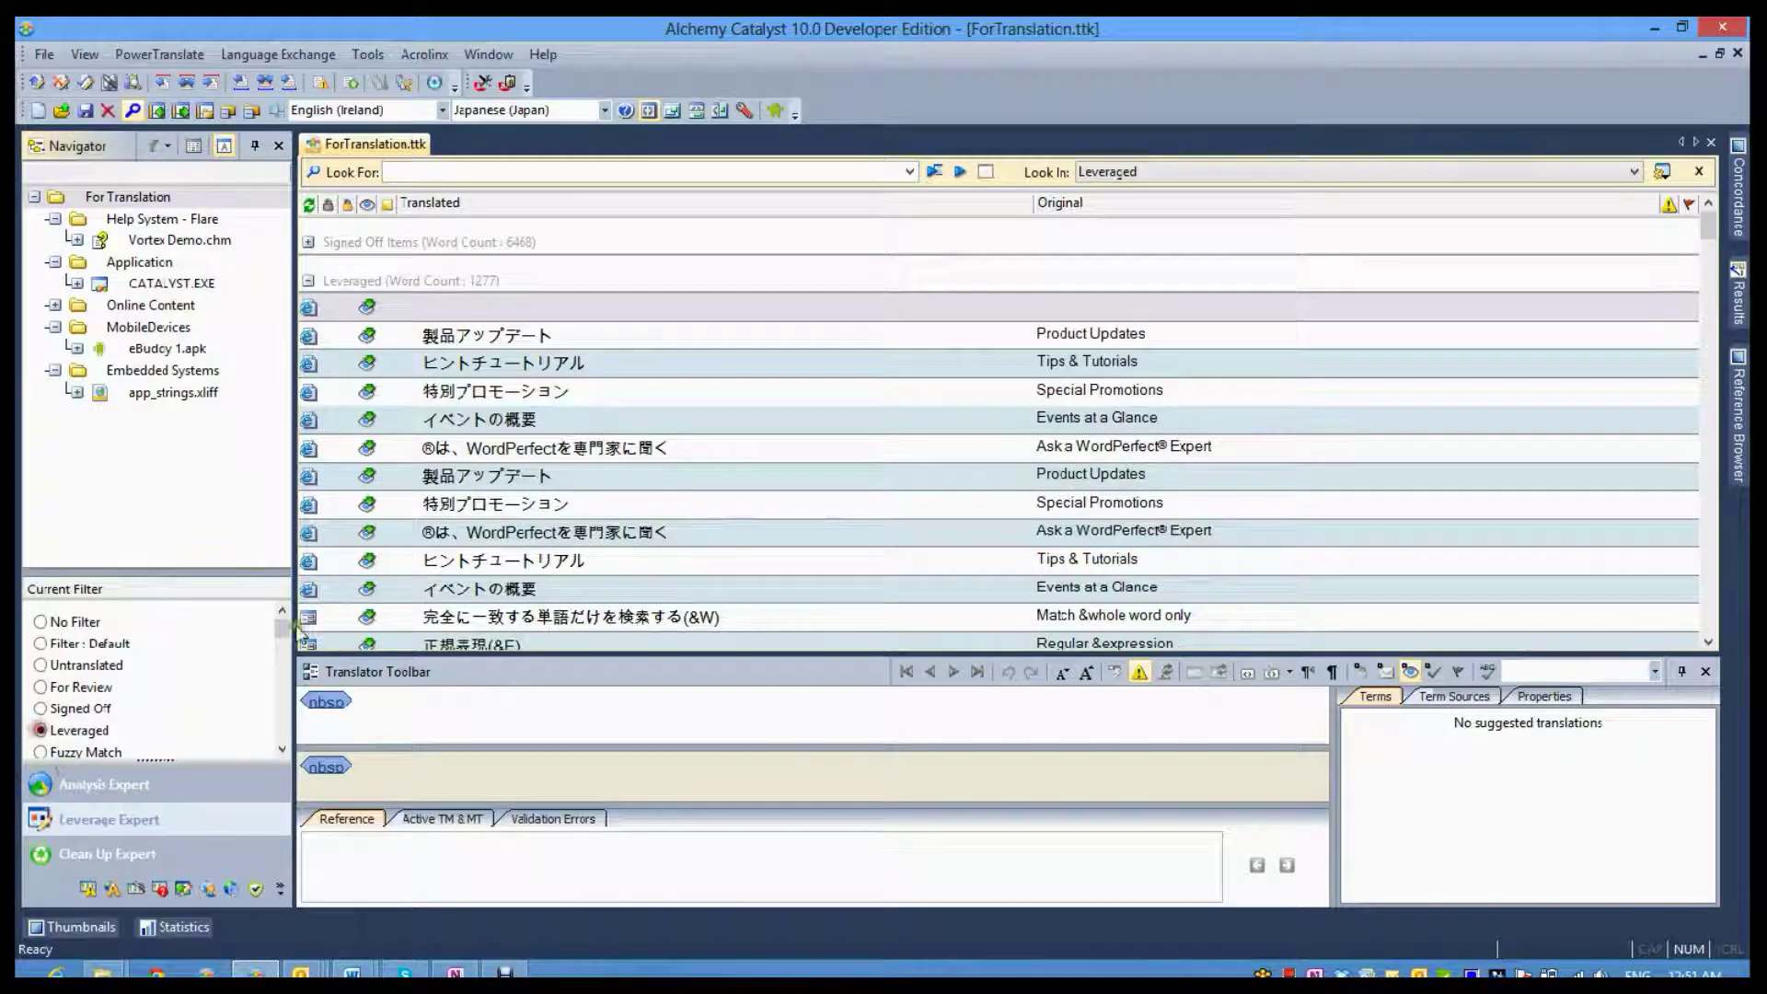
click(461, 284)
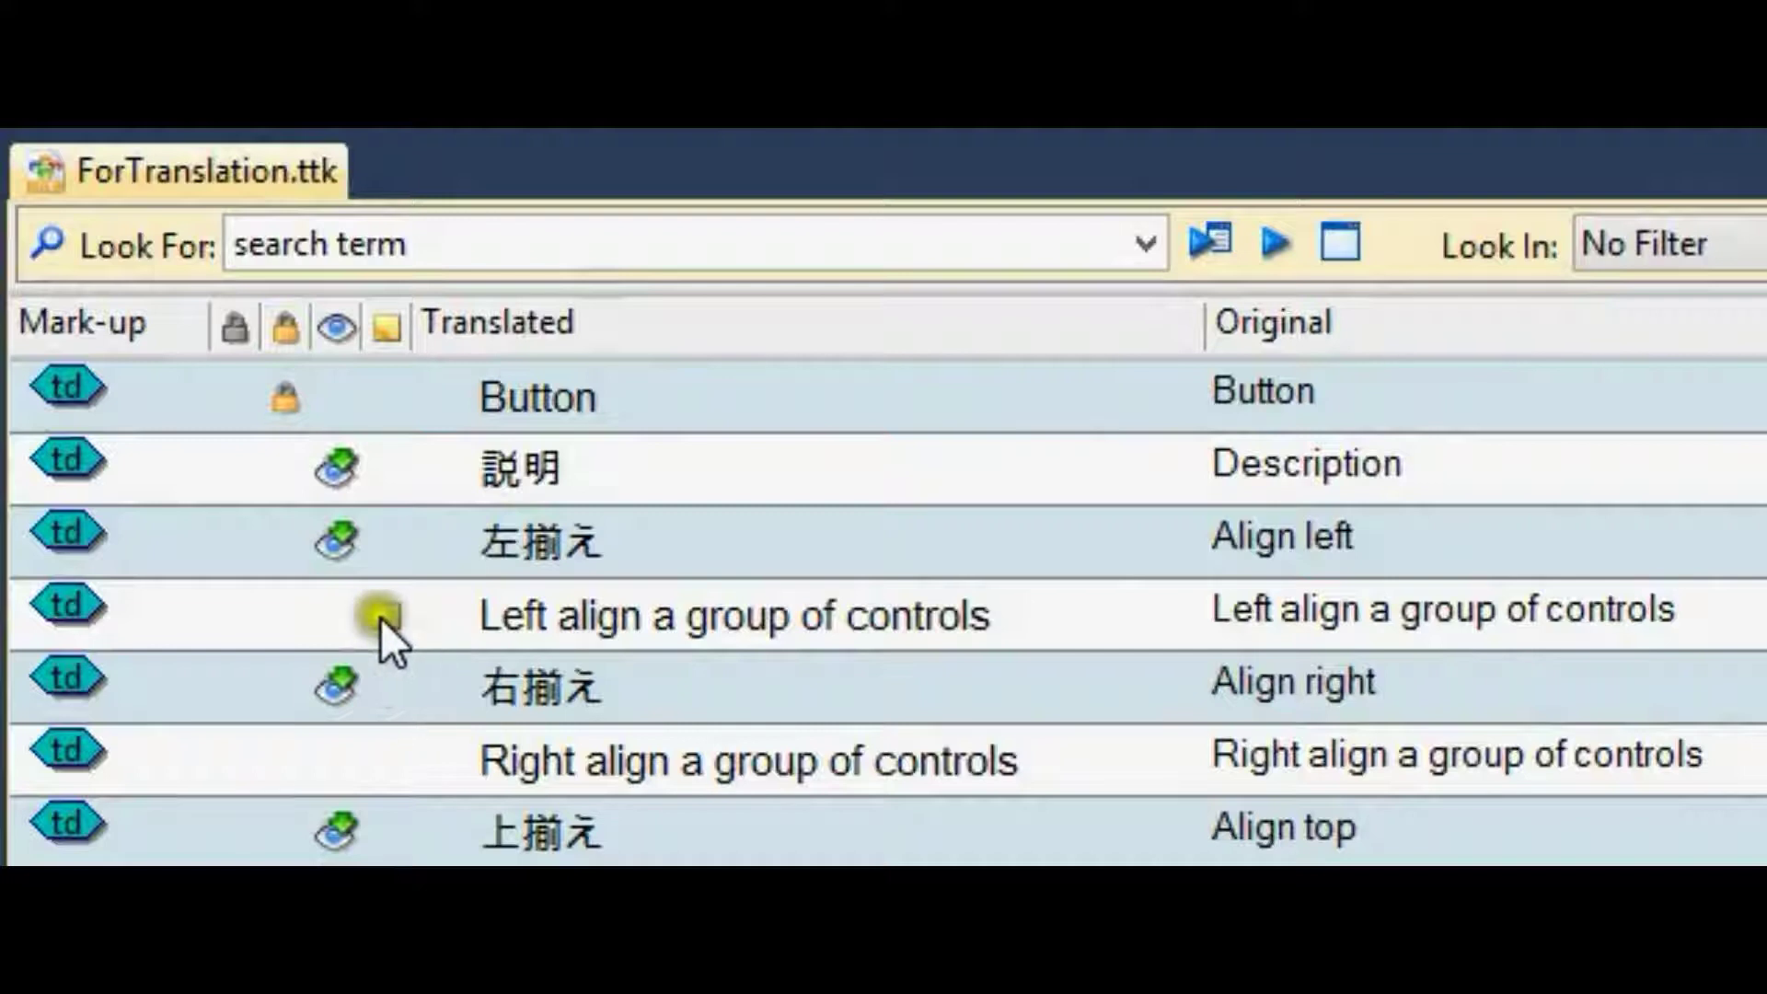
mouse_move(376, 616)
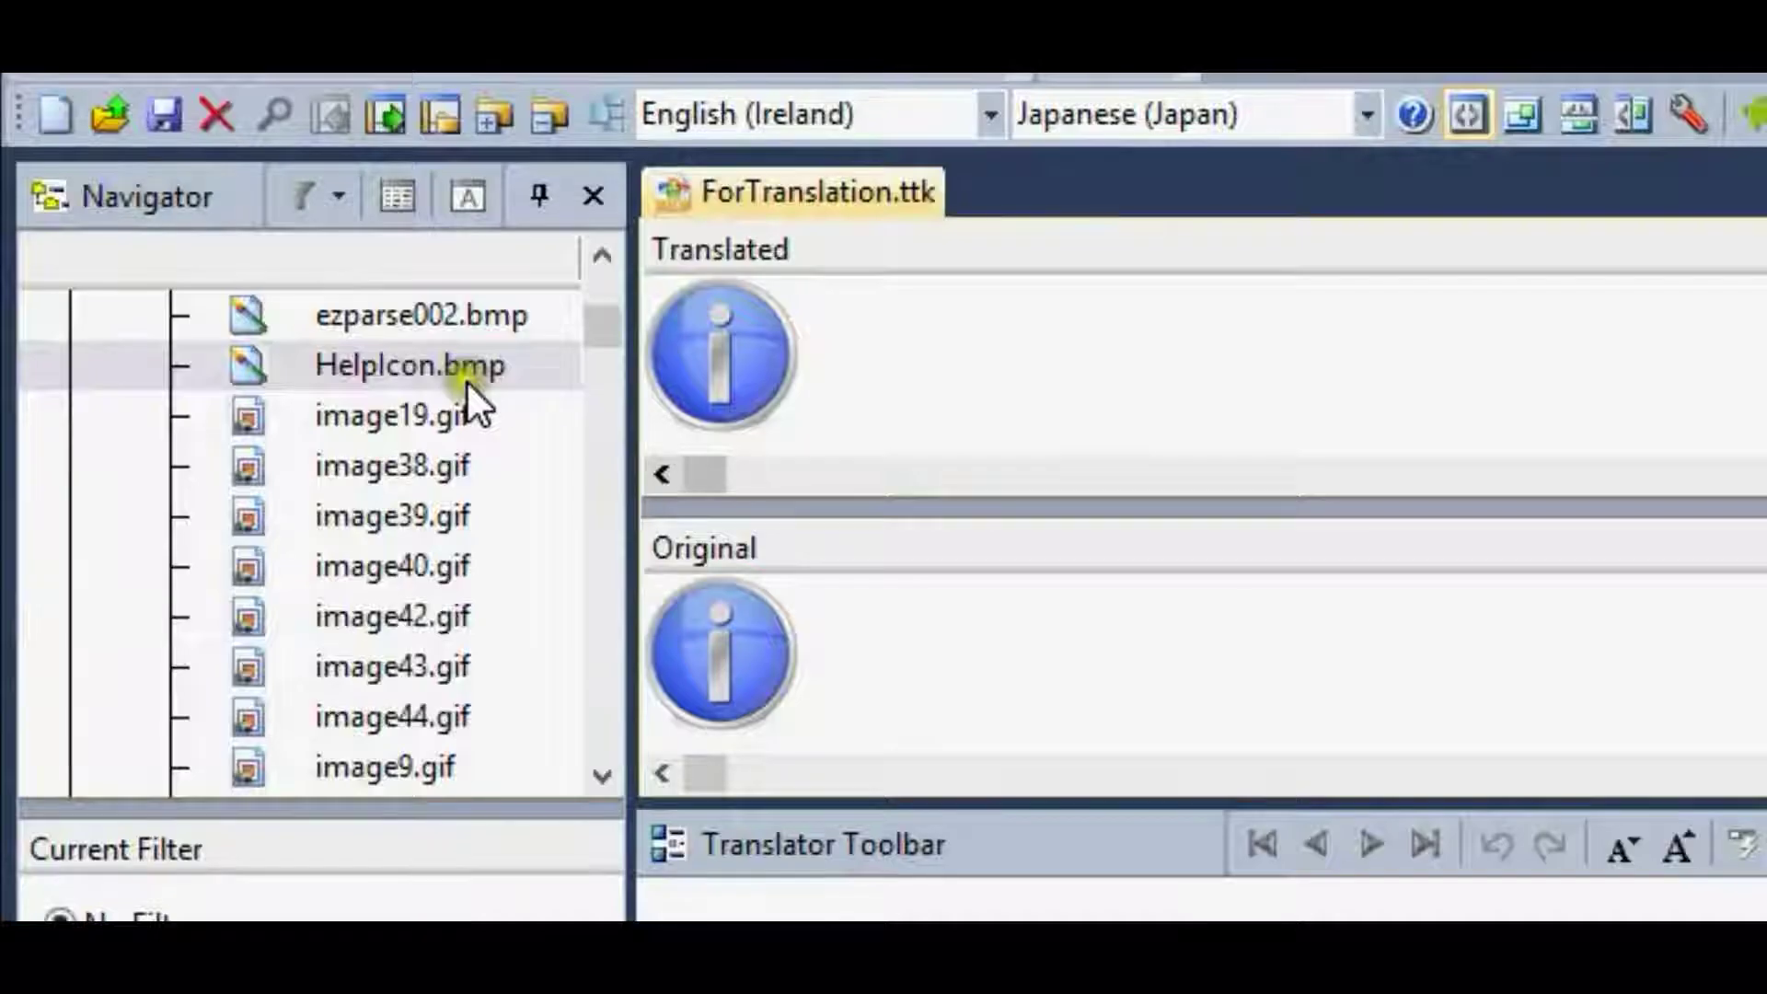
Update the HelpIcon.bmp image in the project from the file globe.bmp in the 10Samples folder.
right_click(466, 380)
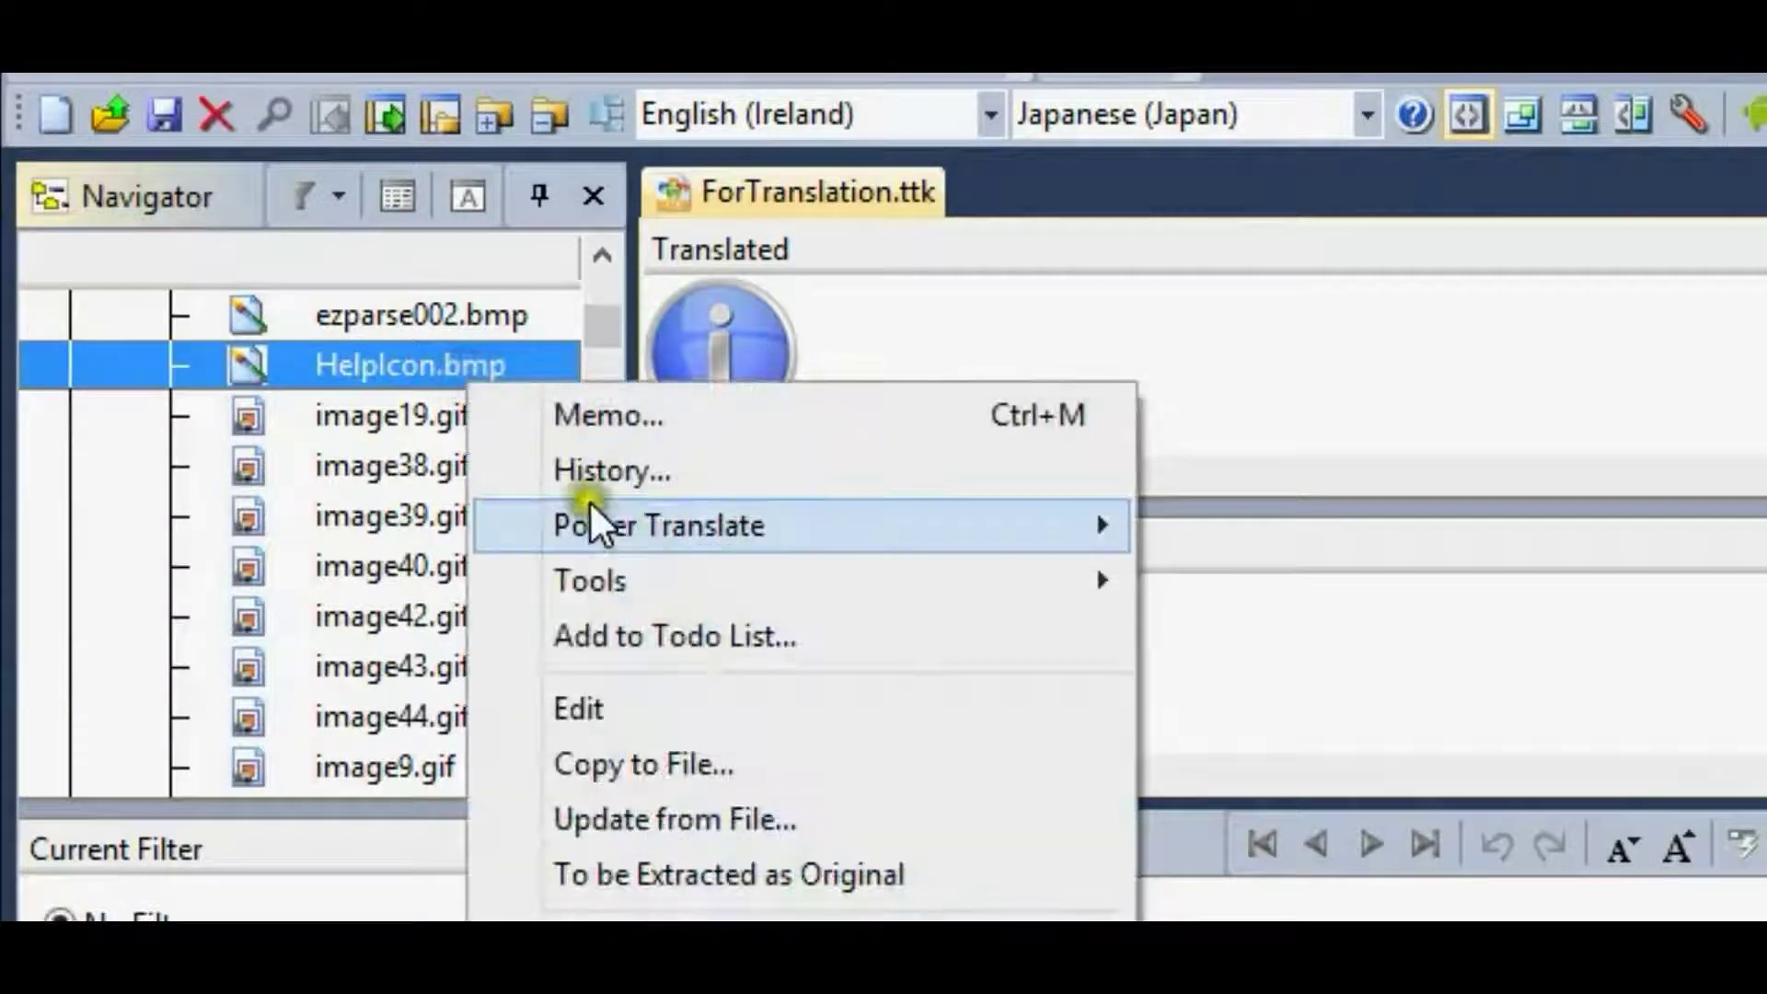
click(813, 830)
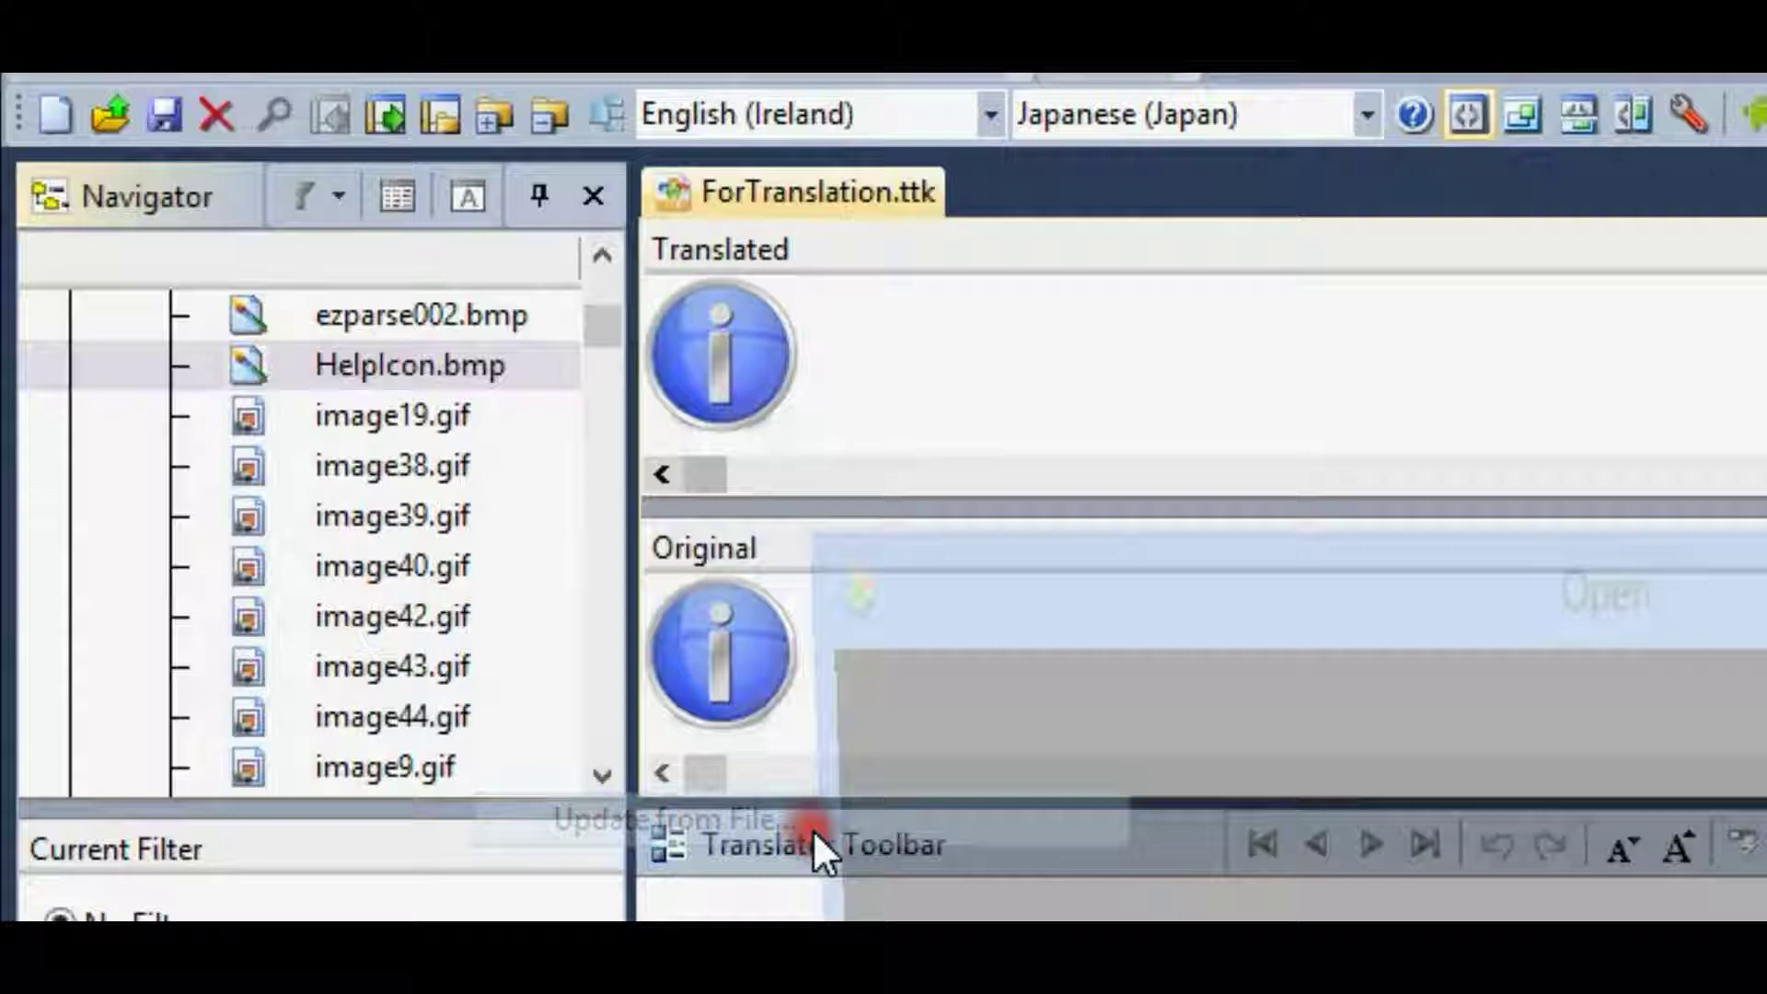
drag(1576, 354, 1606, 552)
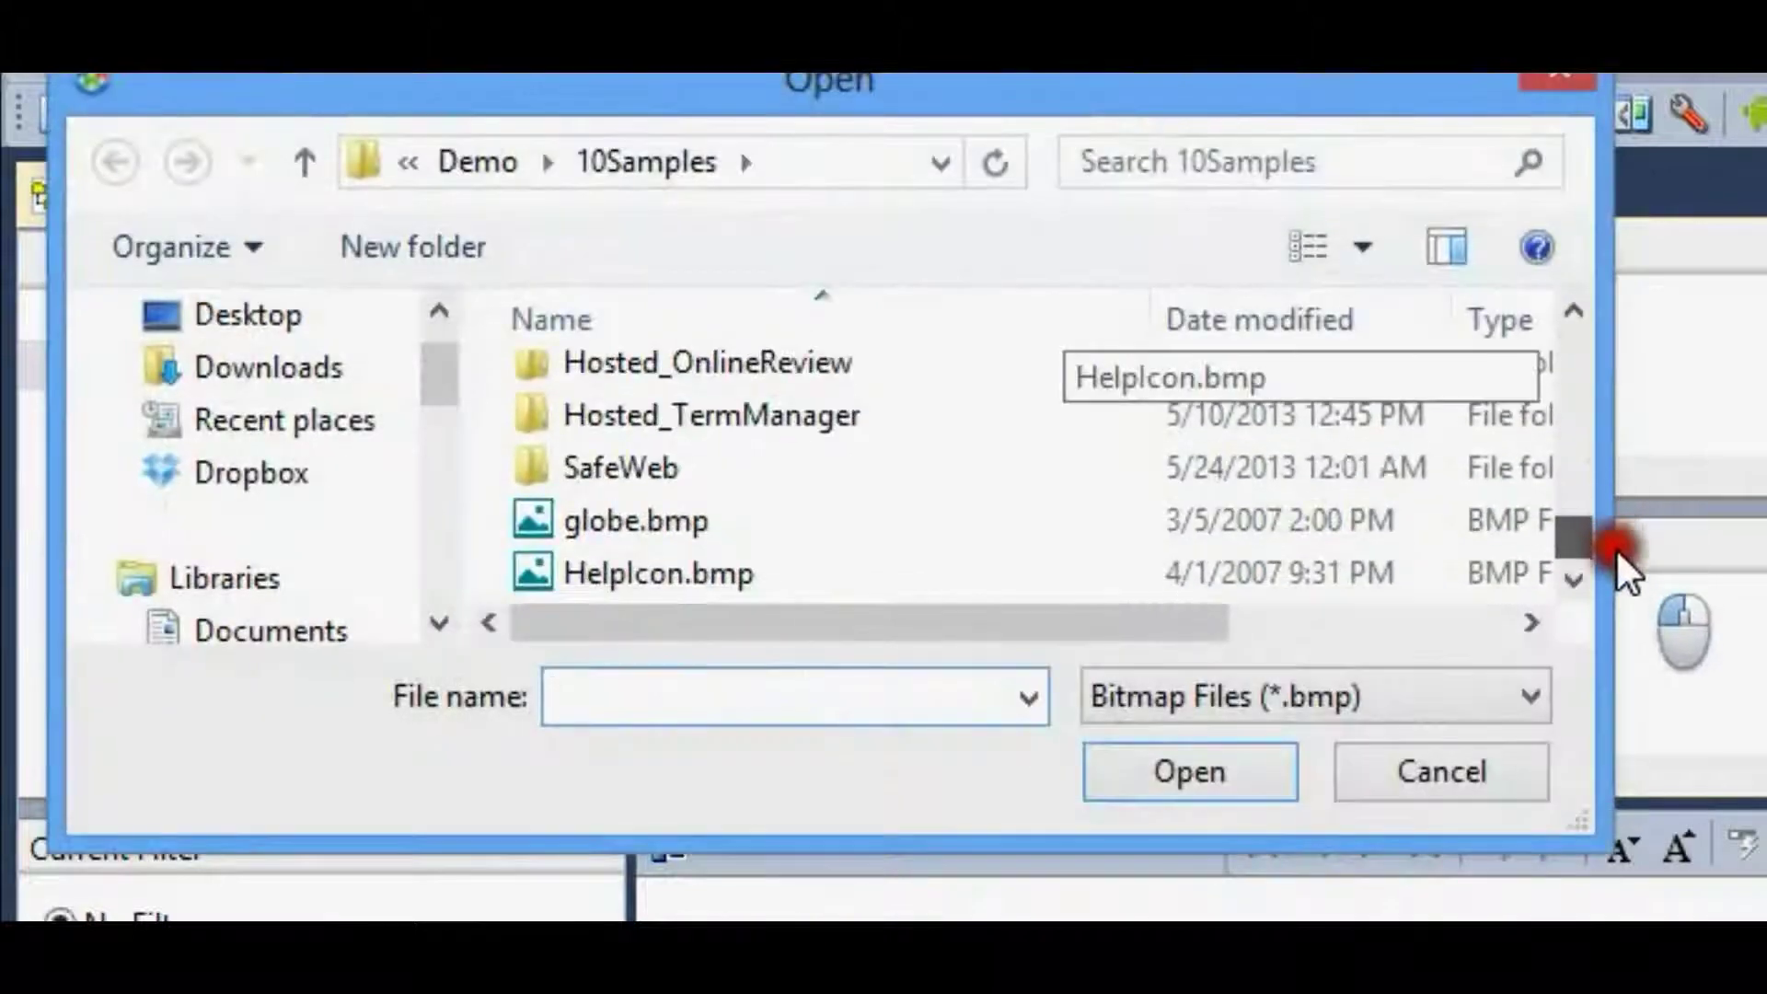
click(785, 522)
click(1115, 773)
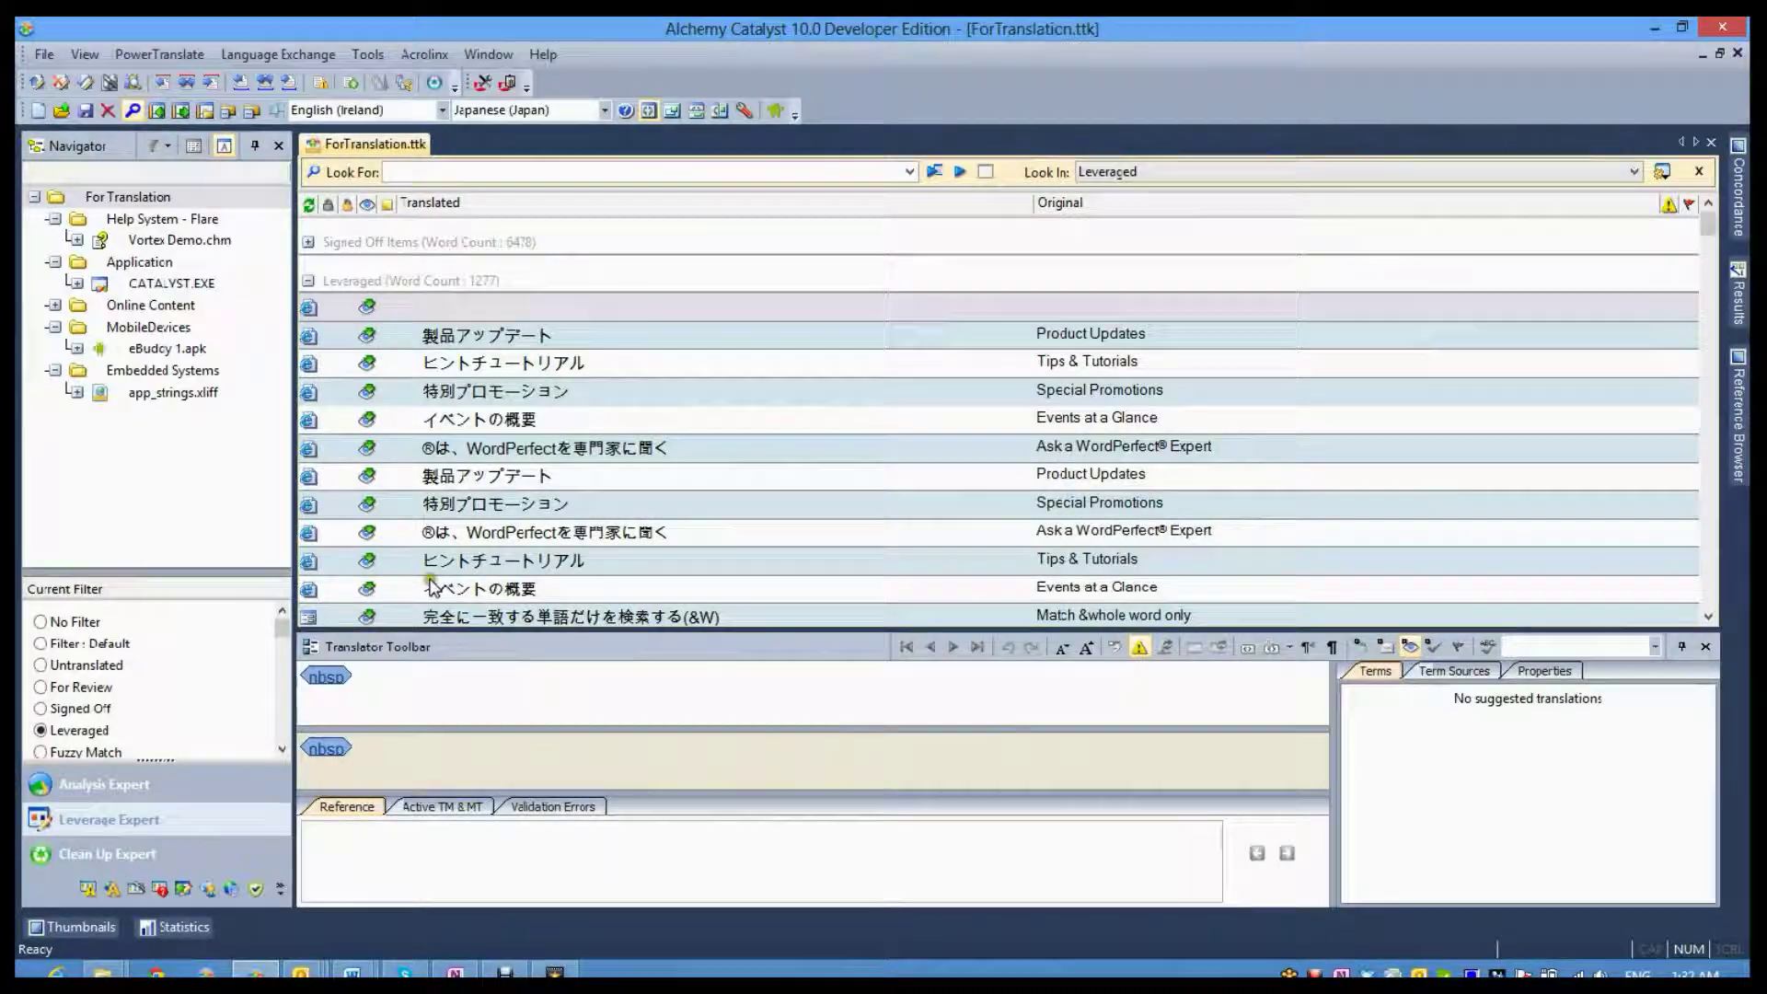
Filter the project to untranslated segments and view the reference and term suggestions for "Advanced Search".
click(79, 668)
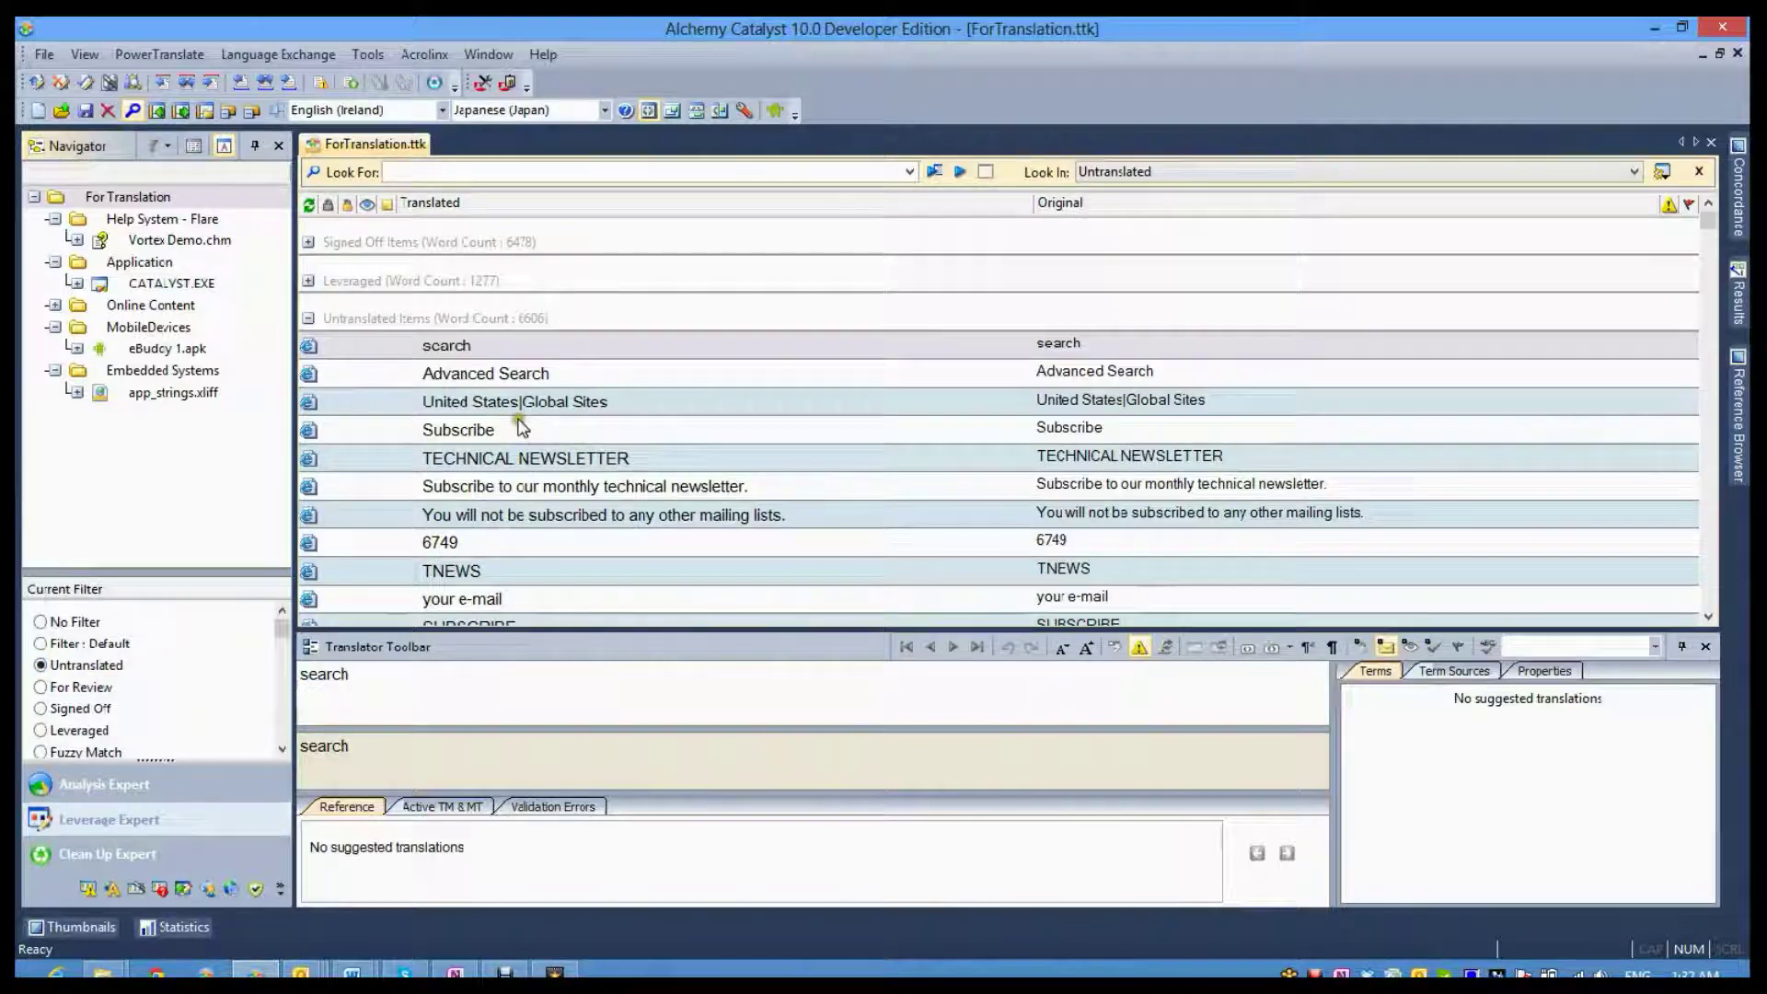
click(492, 352)
click(505, 375)
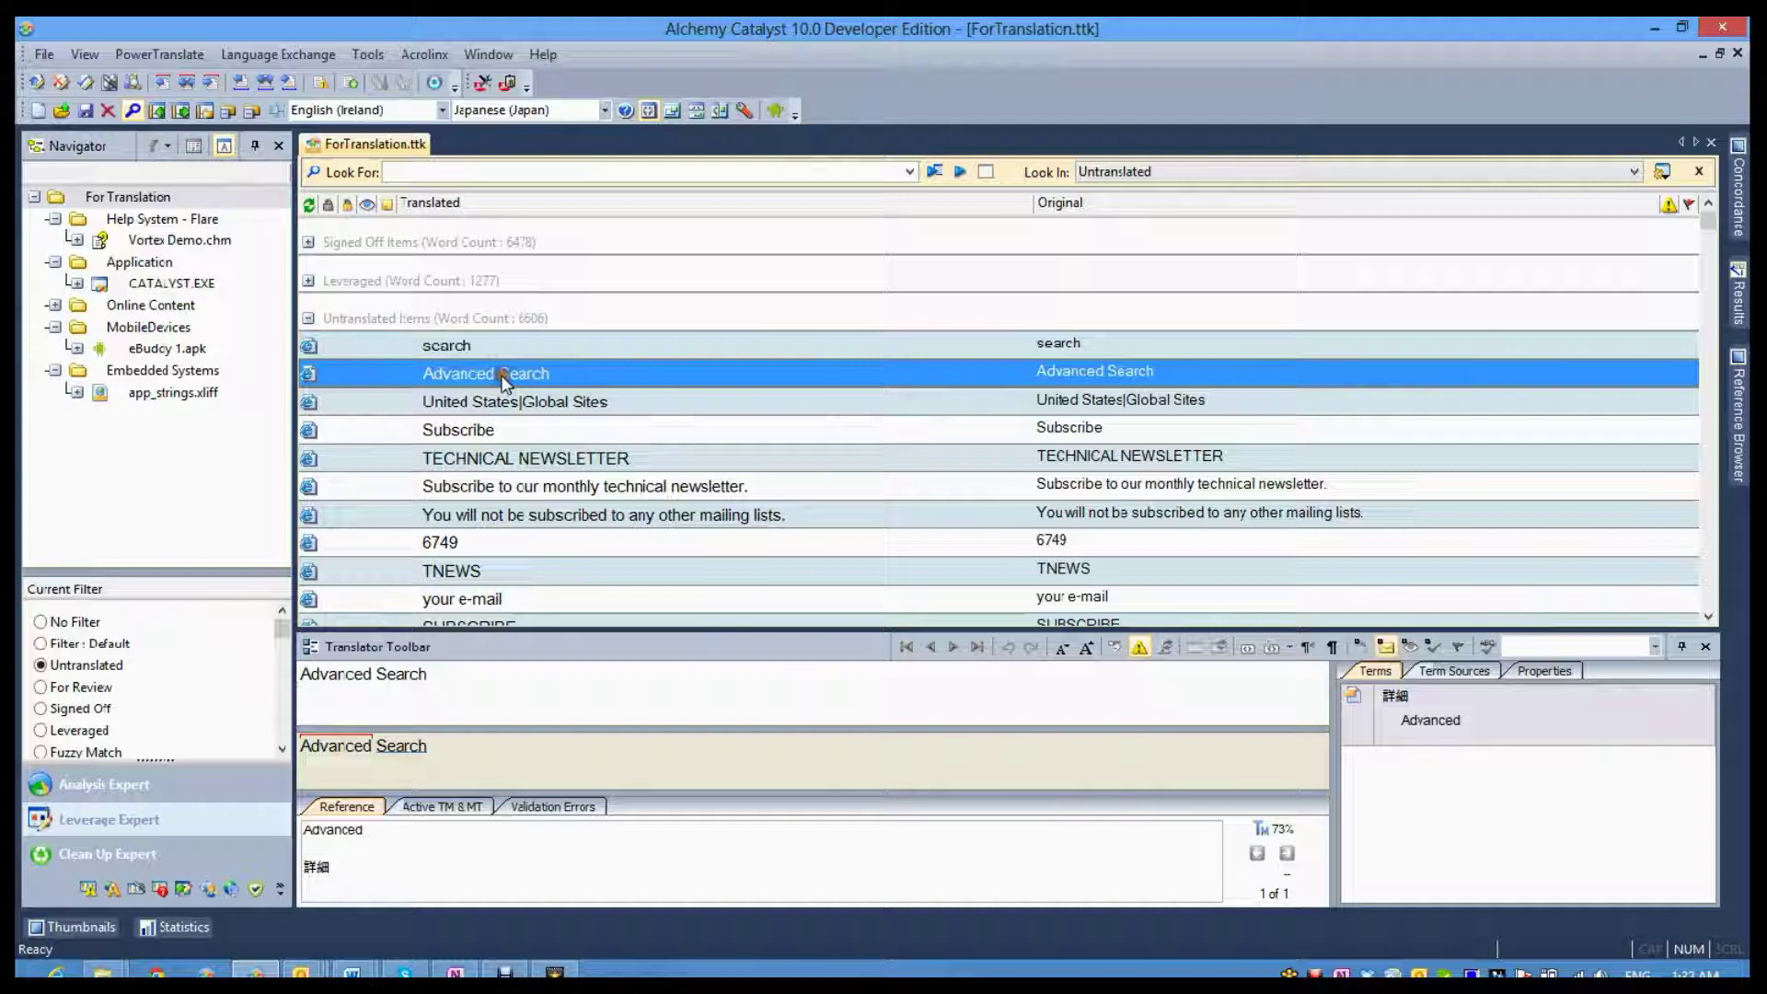
click(631, 649)
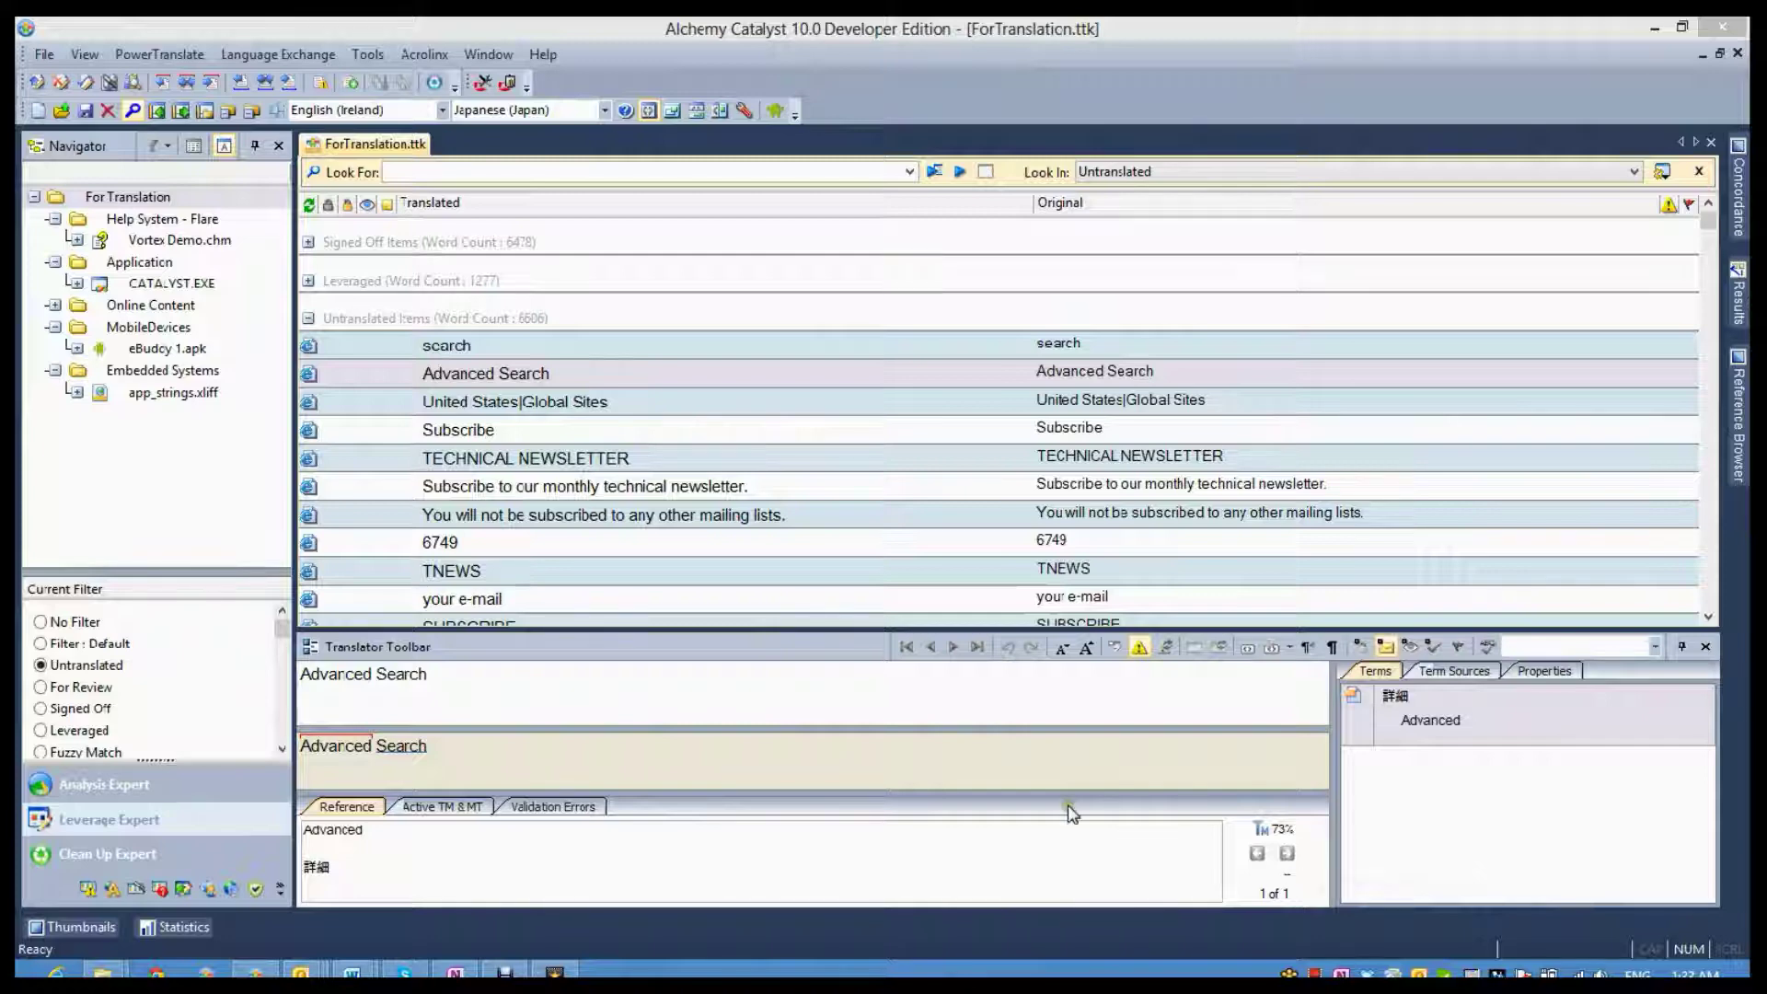
click(163, 53)
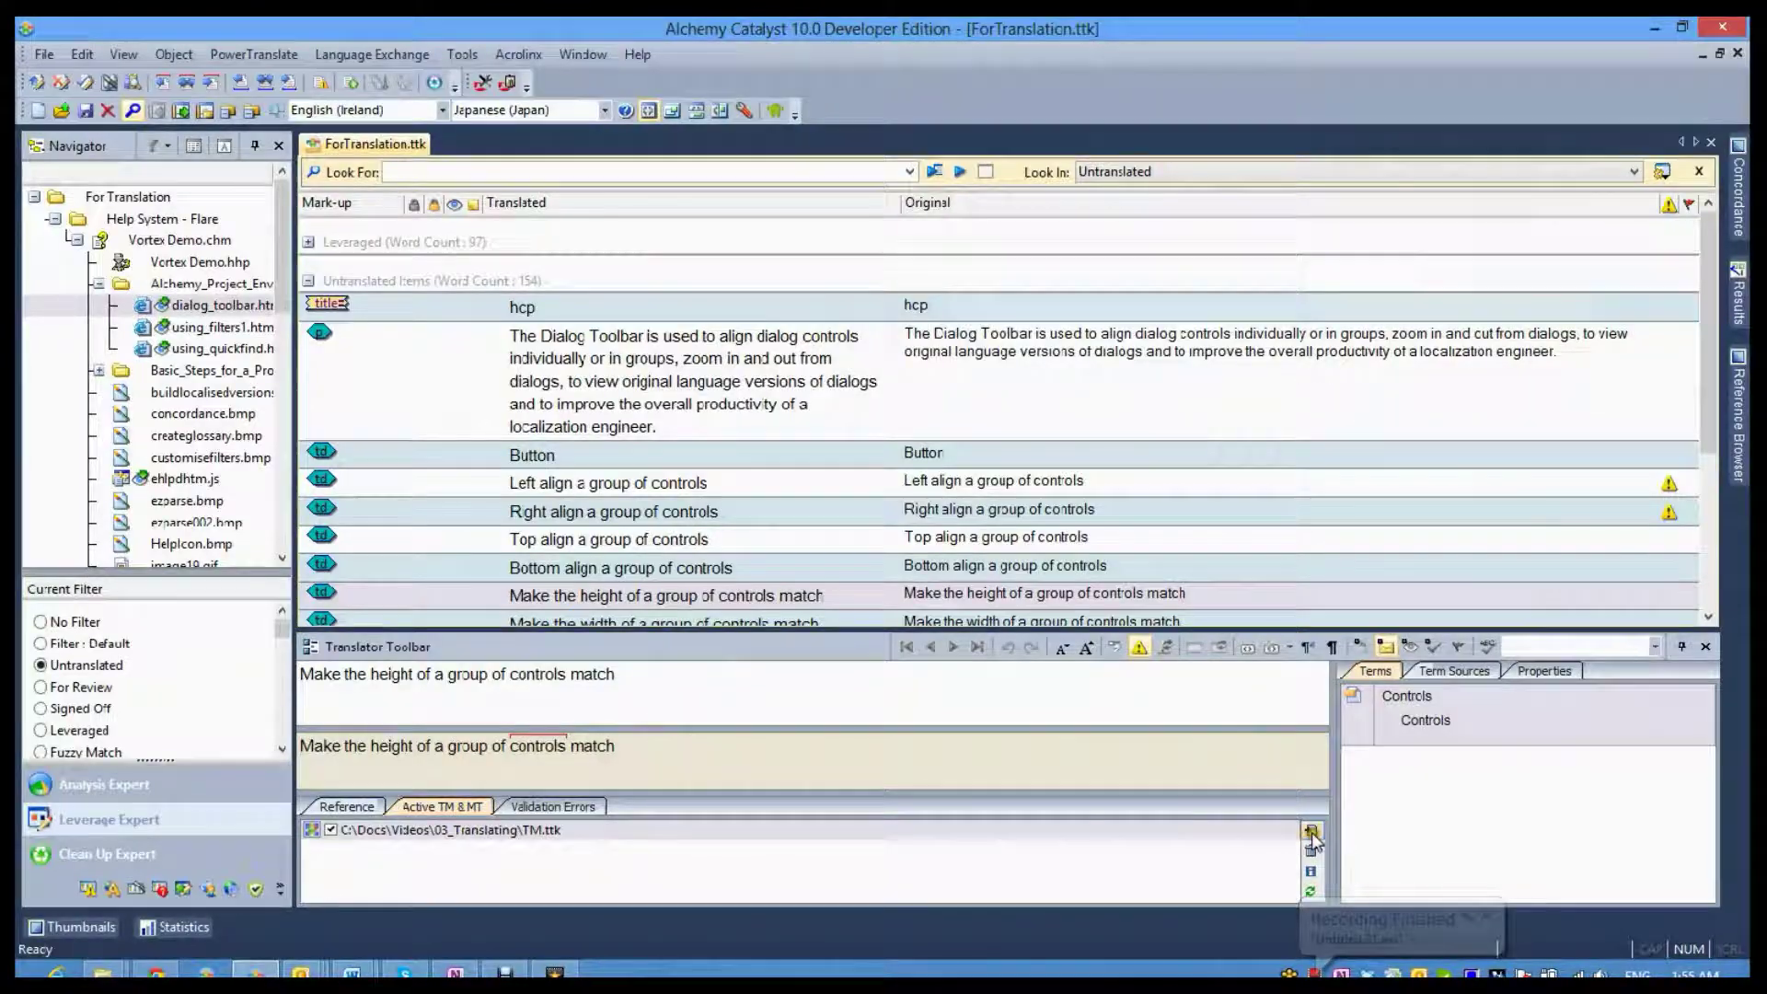
Add a translation memory file from the 03_Translating folder to the active translation sources.
double_click(1188, 849)
click(1289, 849)
click(1151, 494)
click(1142, 565)
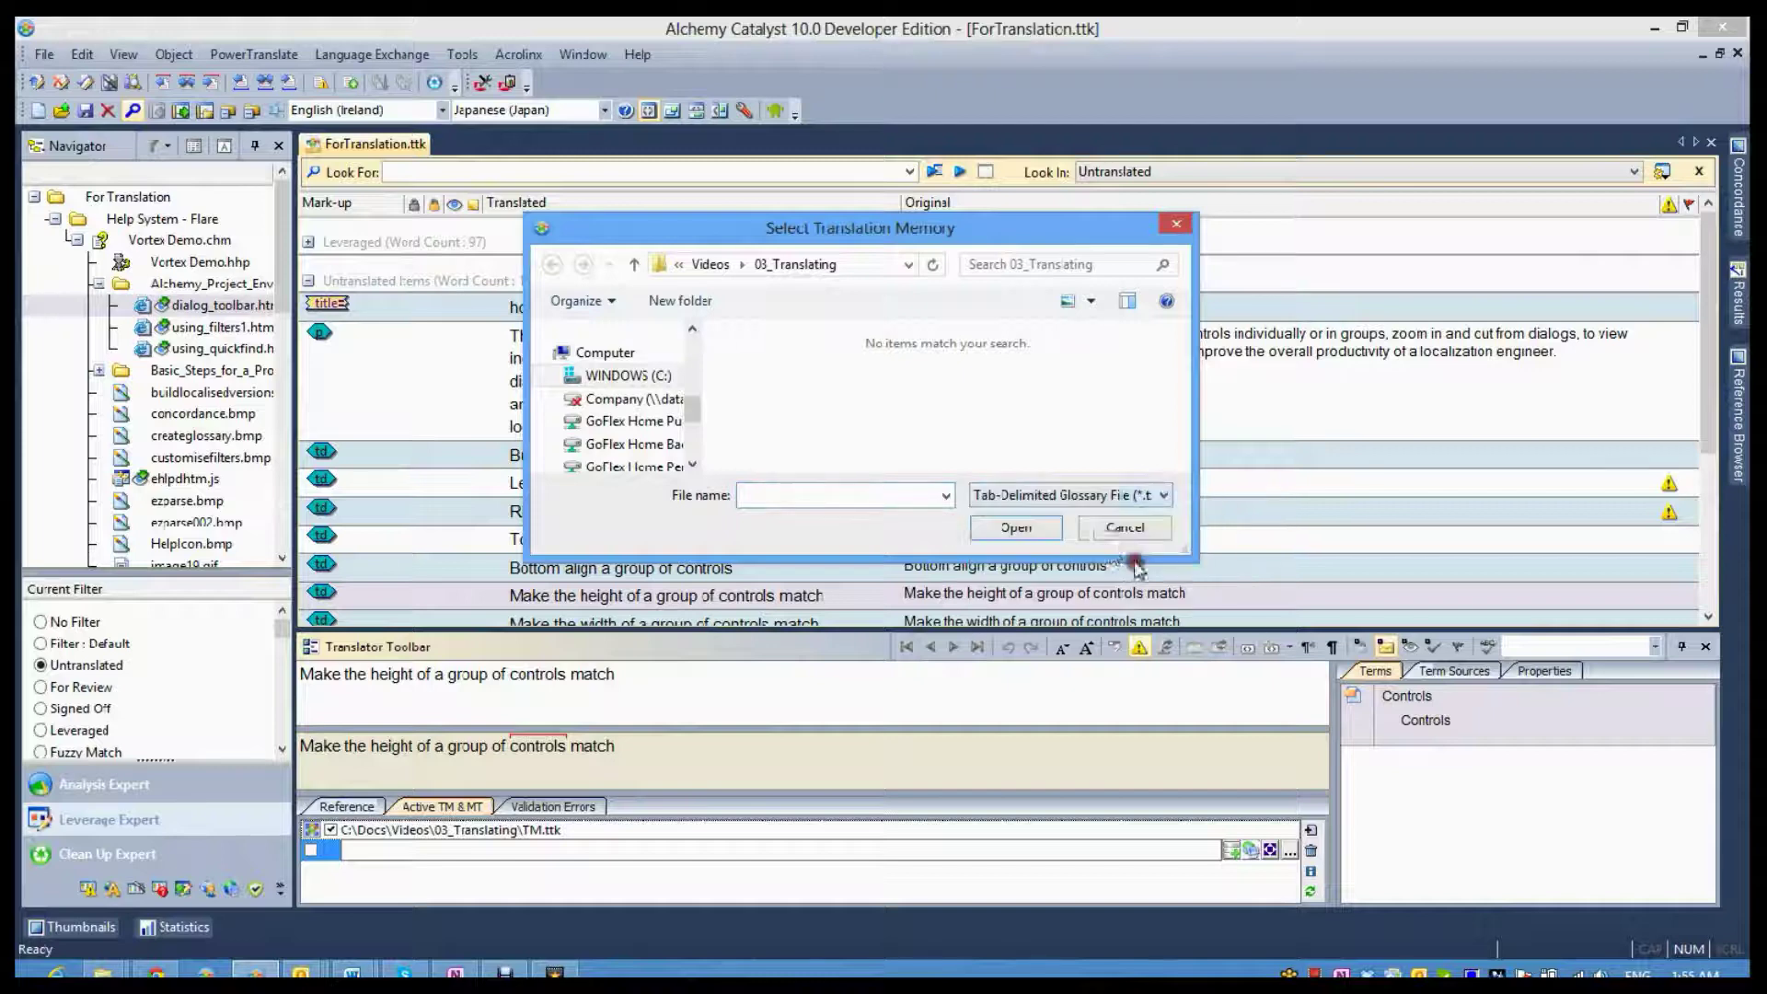
double_click(793, 391)
Apply the 100% memory matches to "Left align a group of controls" and "Right align a group of controls", checking the alternative matches for the first.
click(615, 496)
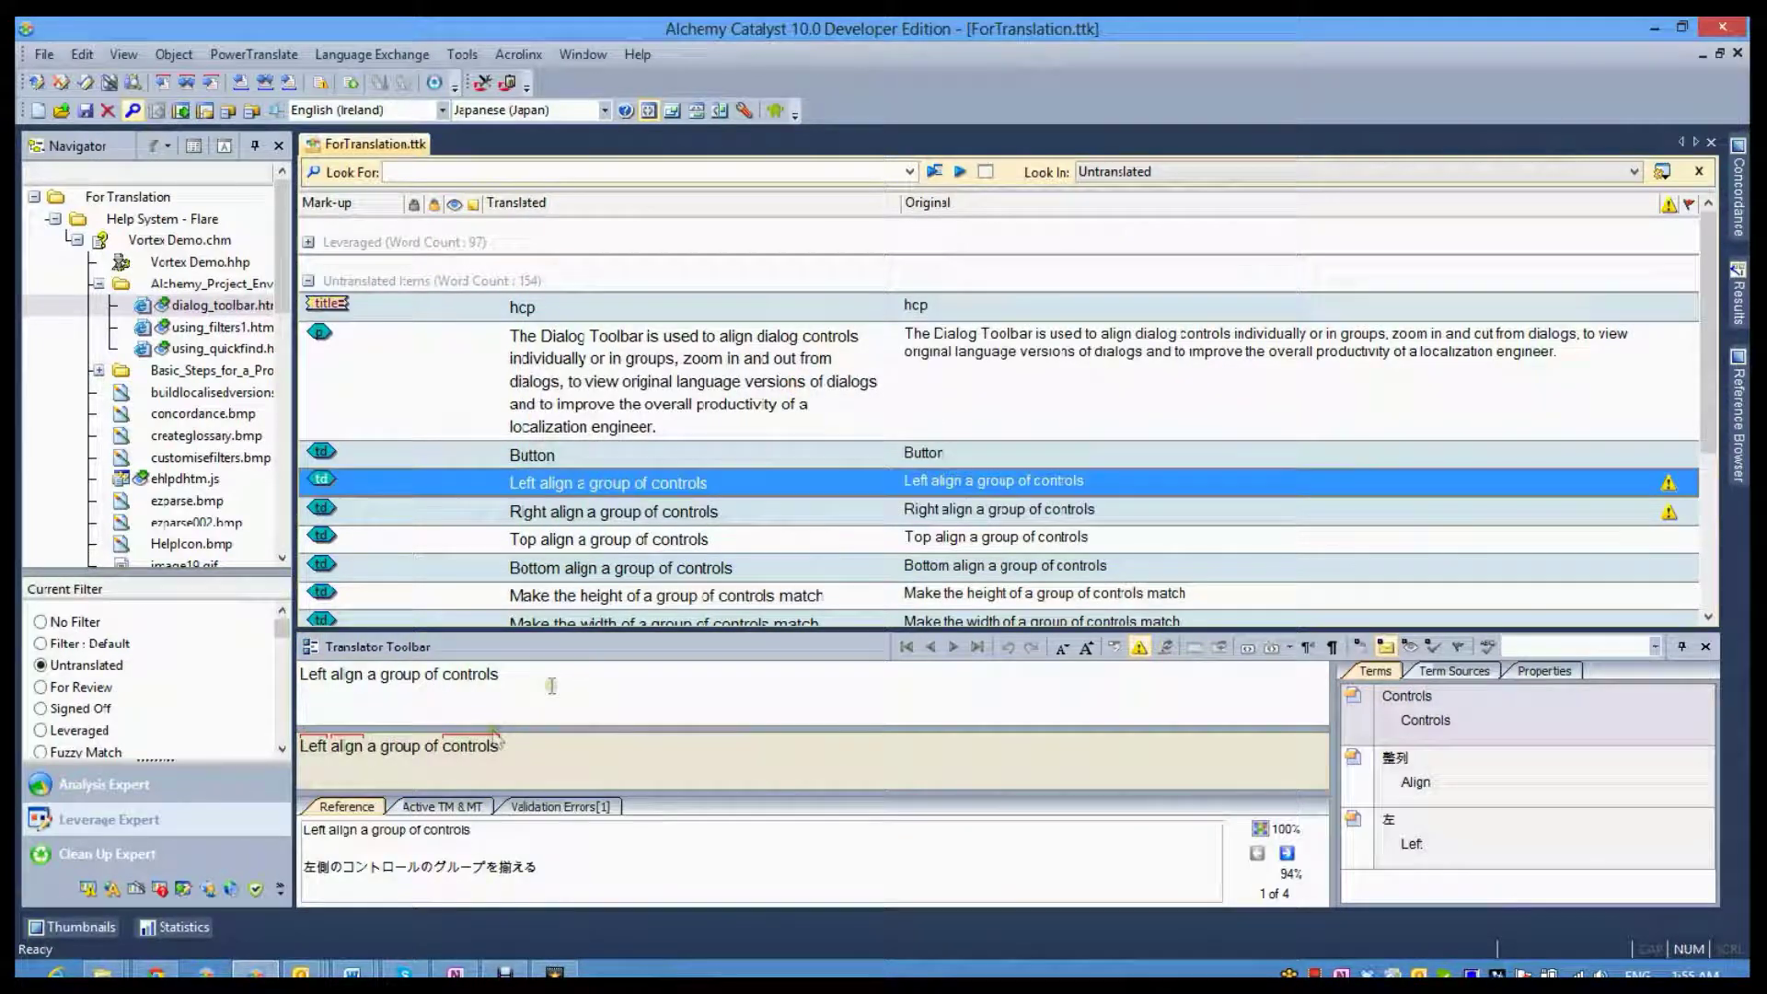
click(1321, 858)
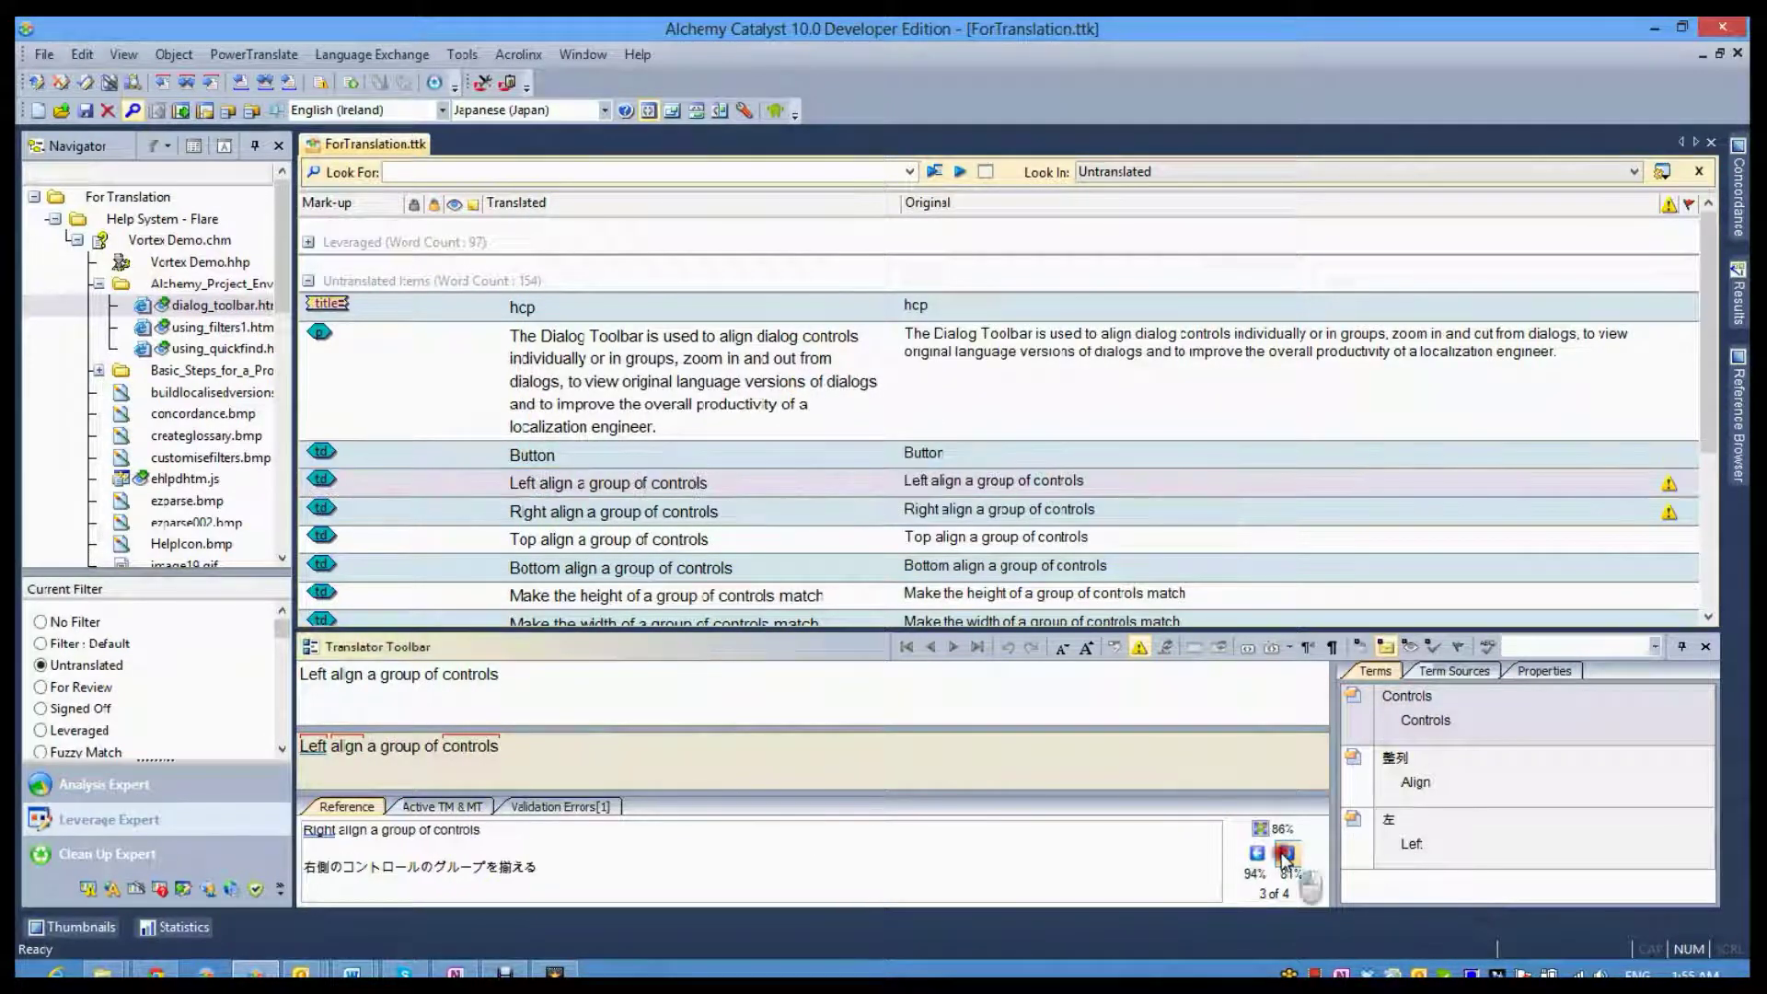
click(1254, 854)
click(1262, 831)
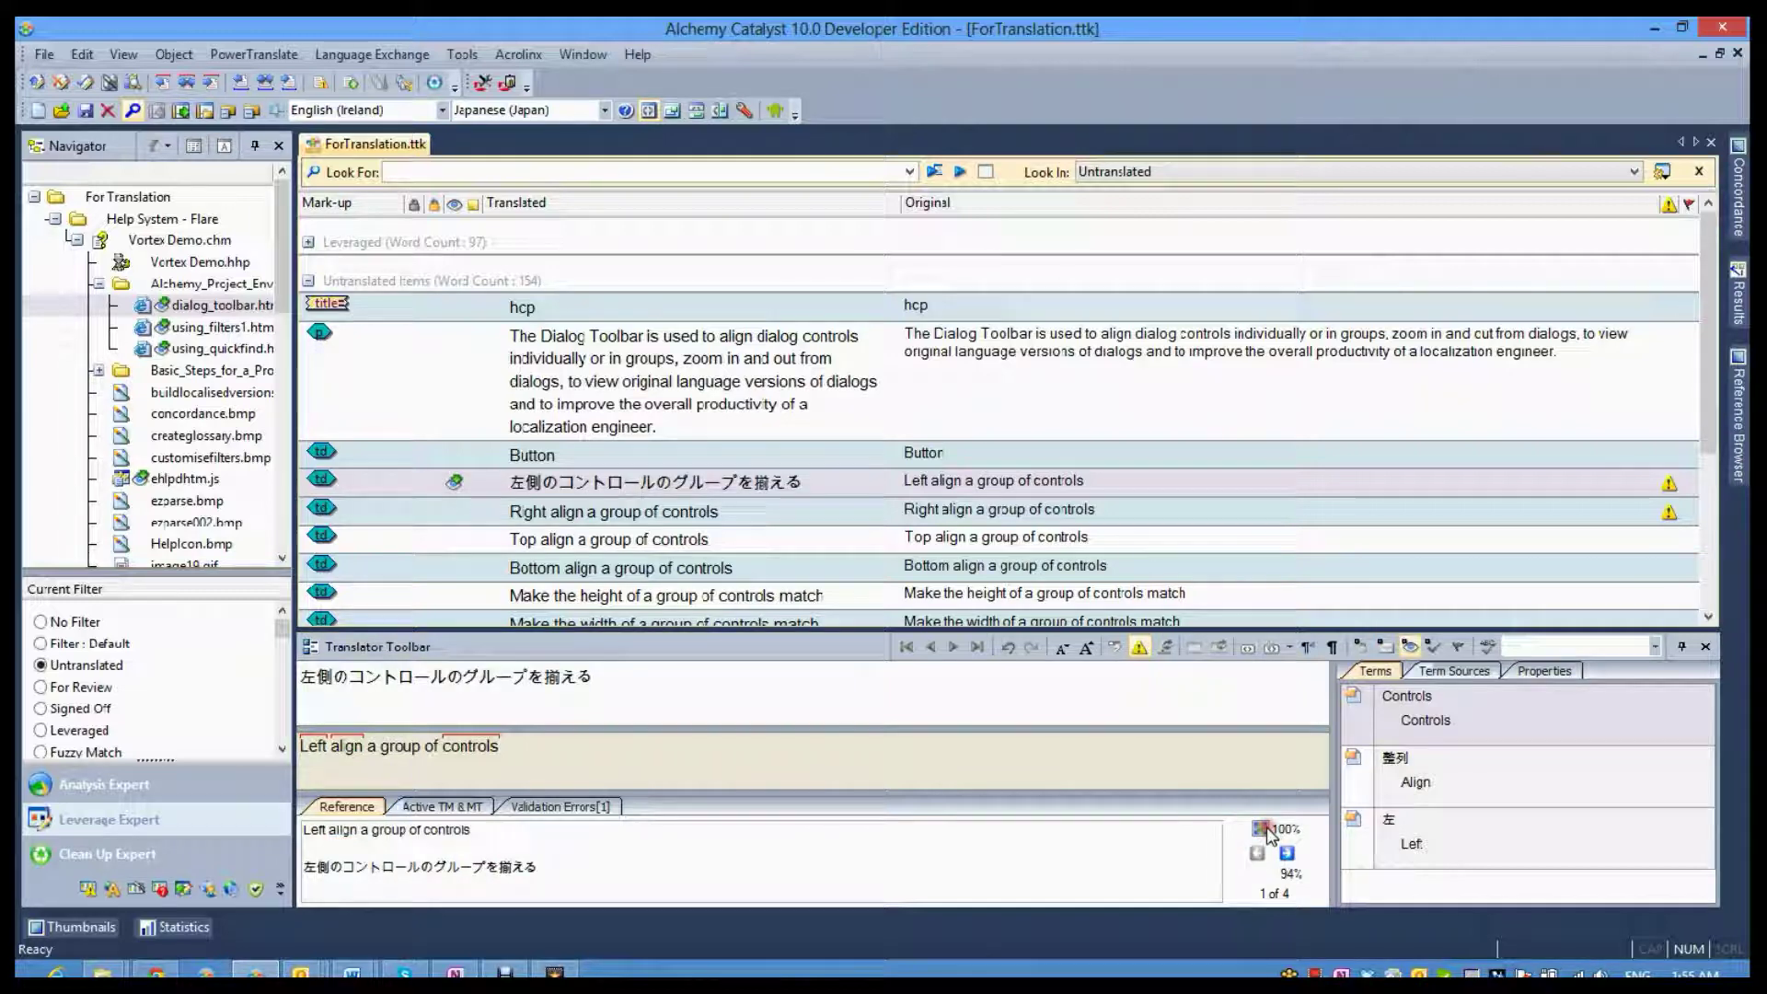
click(774, 509)
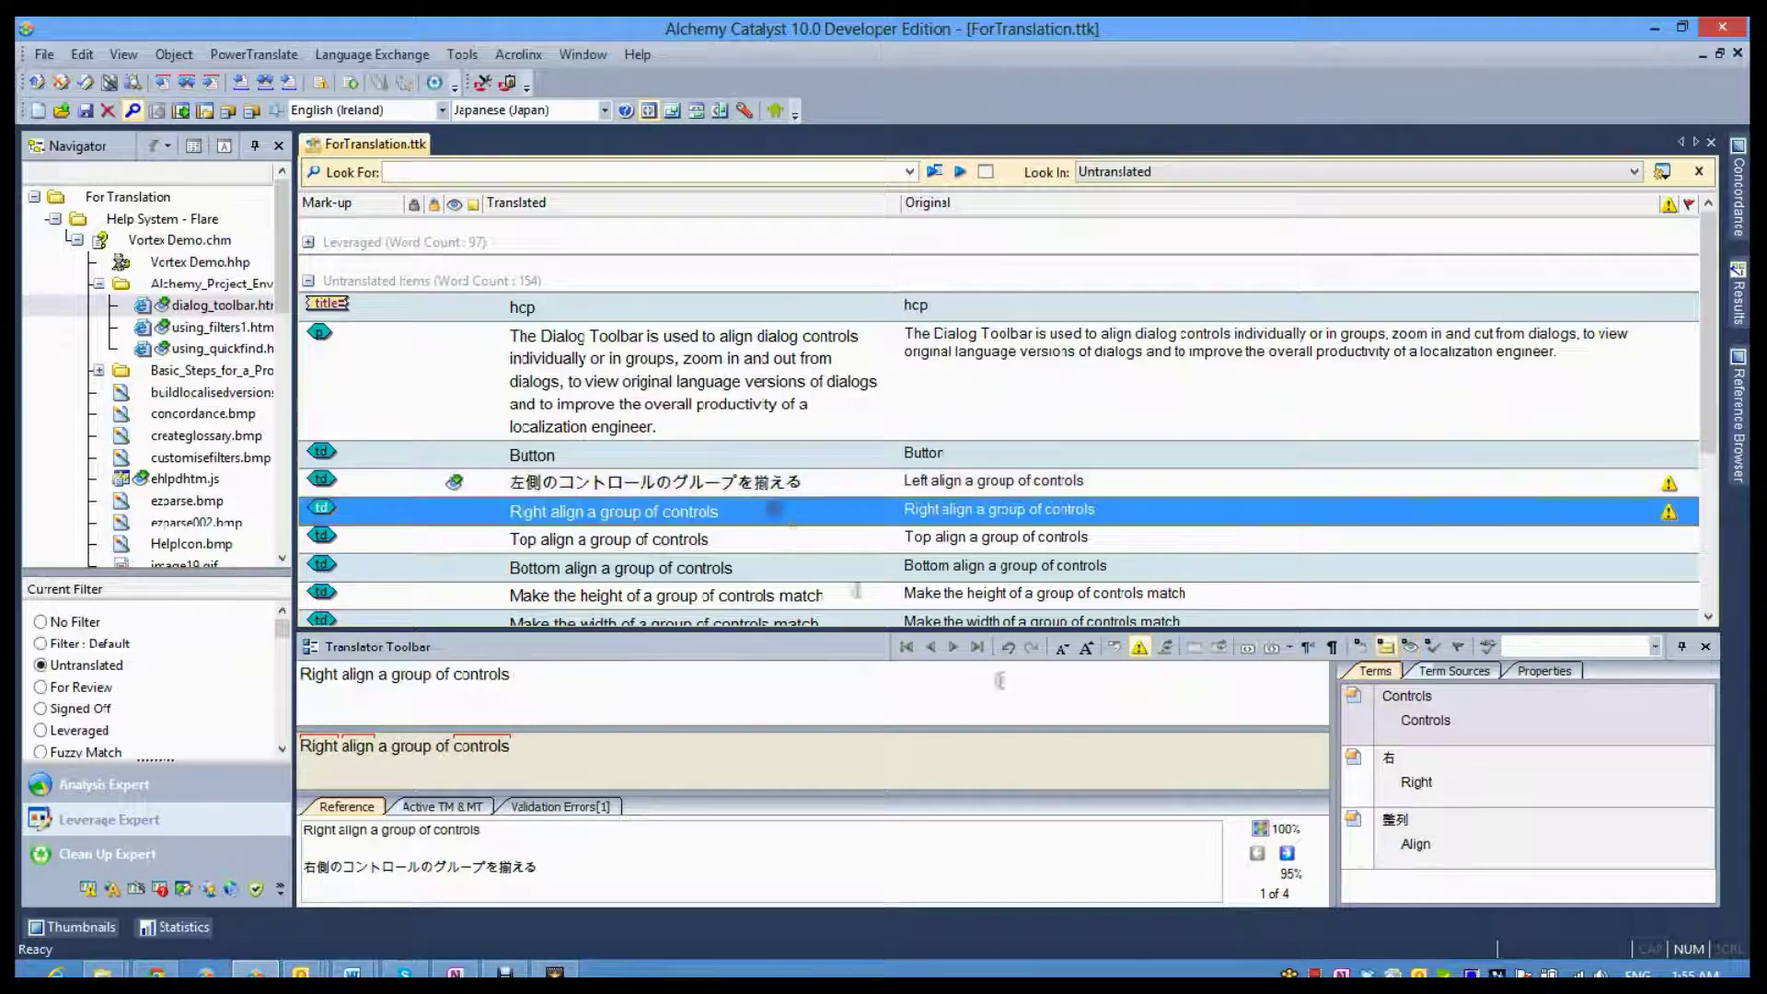
click(1257, 853)
Add the GoogleTranslate machine translation connector as an active translation source.
click(647, 589)
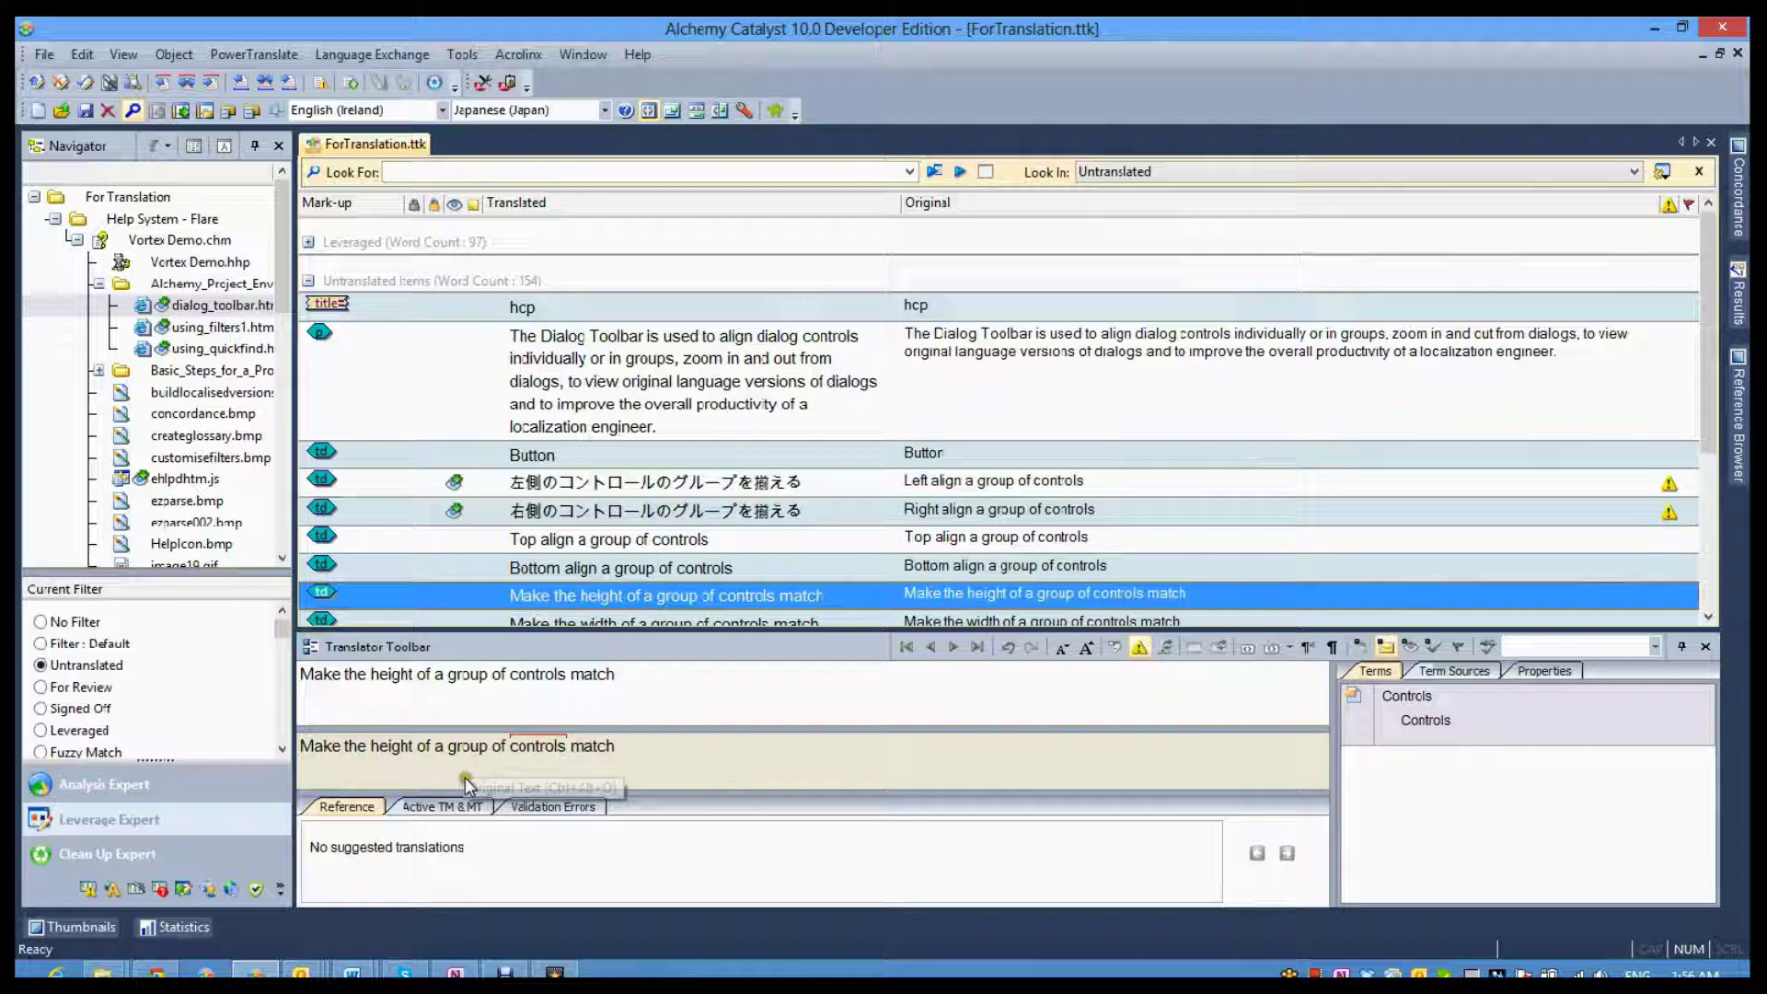
click(441, 806)
click(1310, 831)
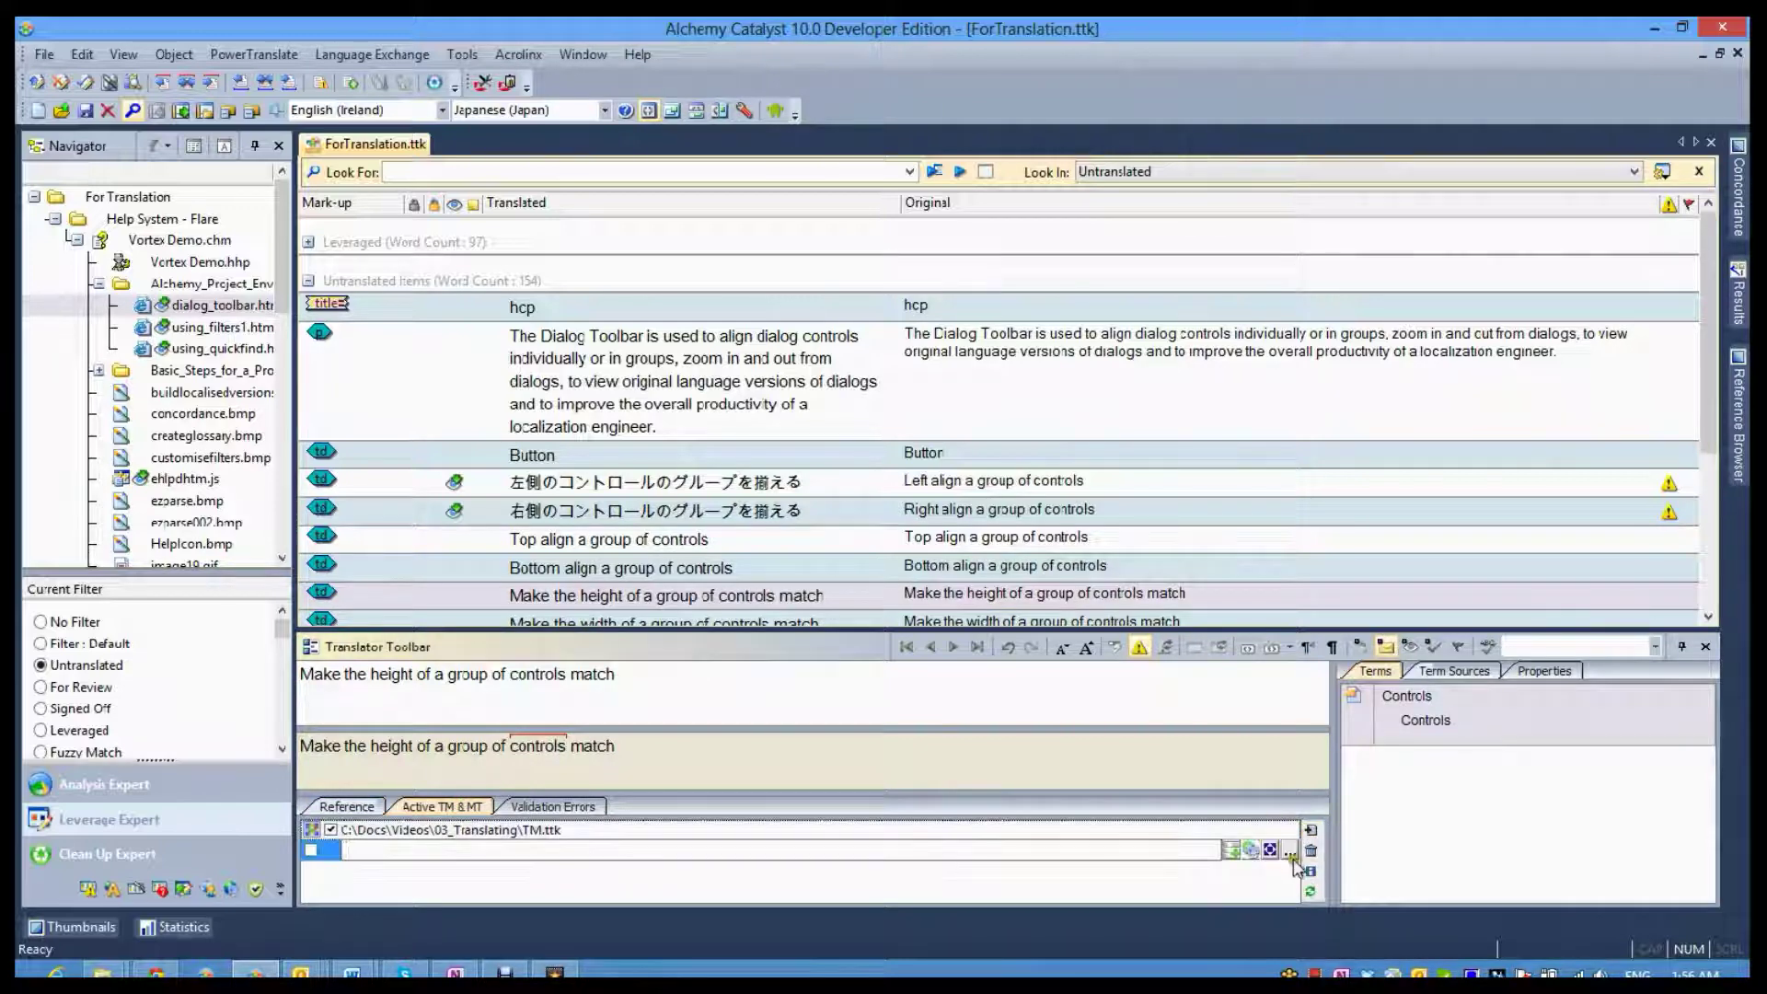
click(1228, 852)
double_click(918, 522)
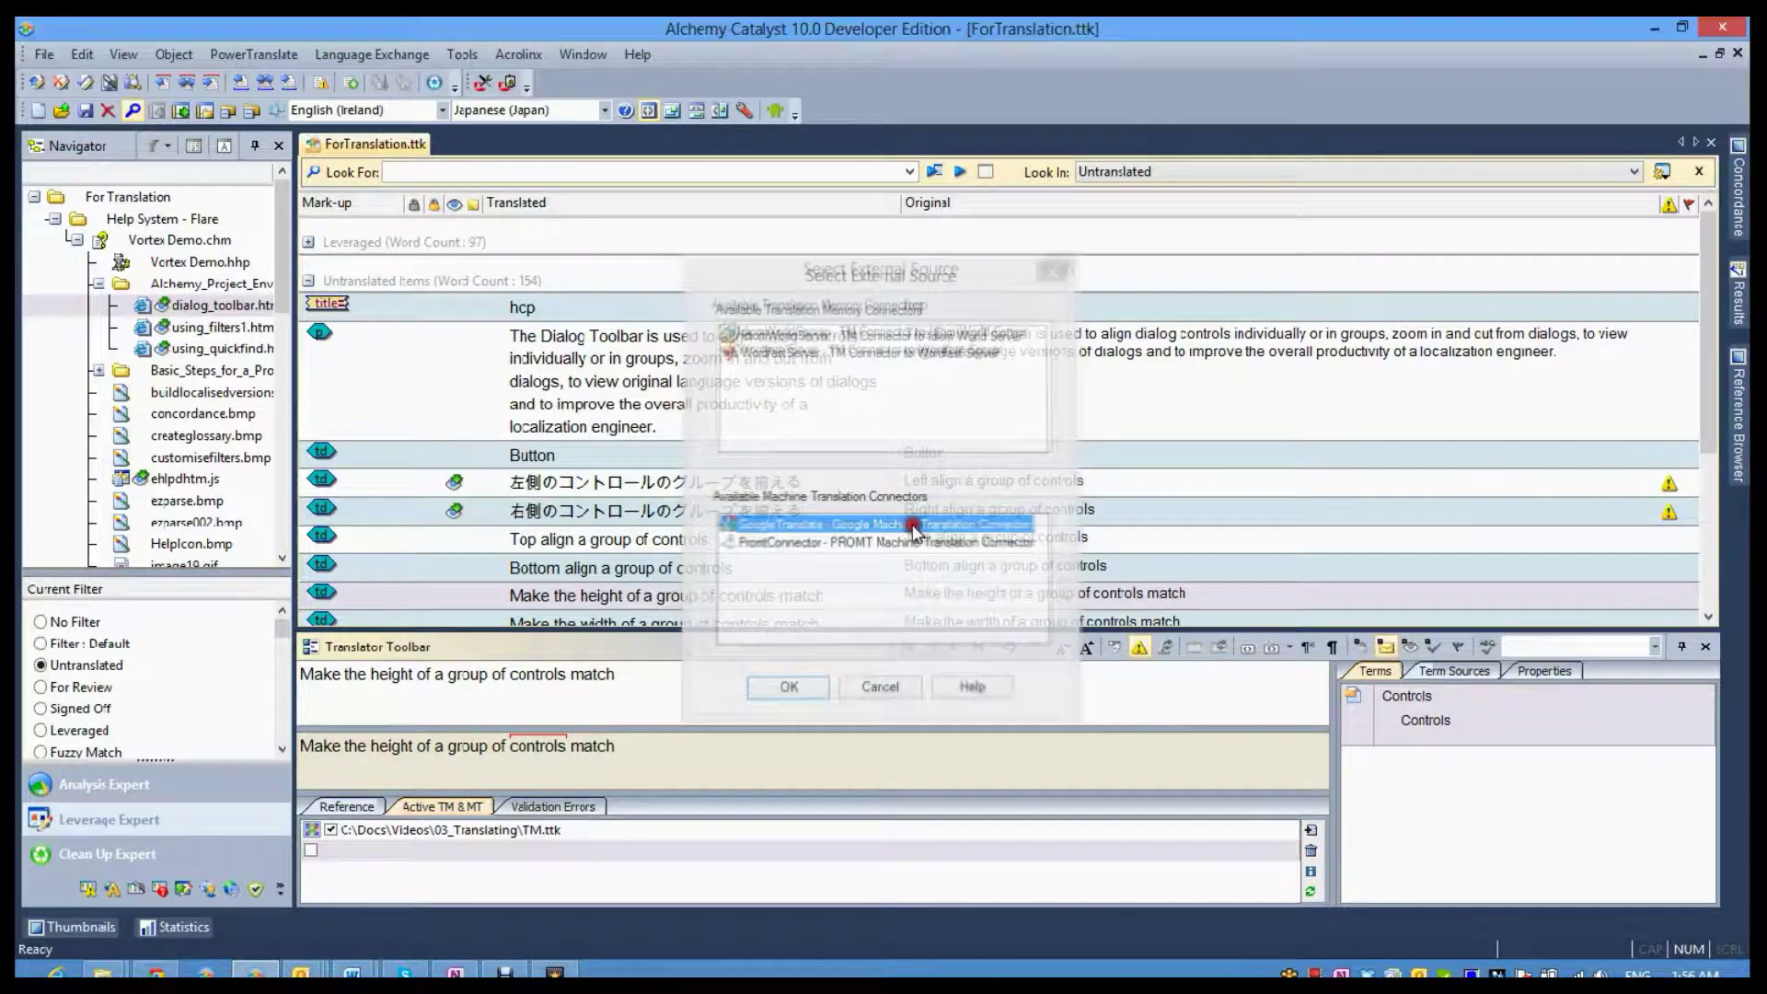
click(917, 537)
Apply the machine translation suggestions to "Make the height of a group of controls match" and "Make the width of a group of controls match".
click(614, 596)
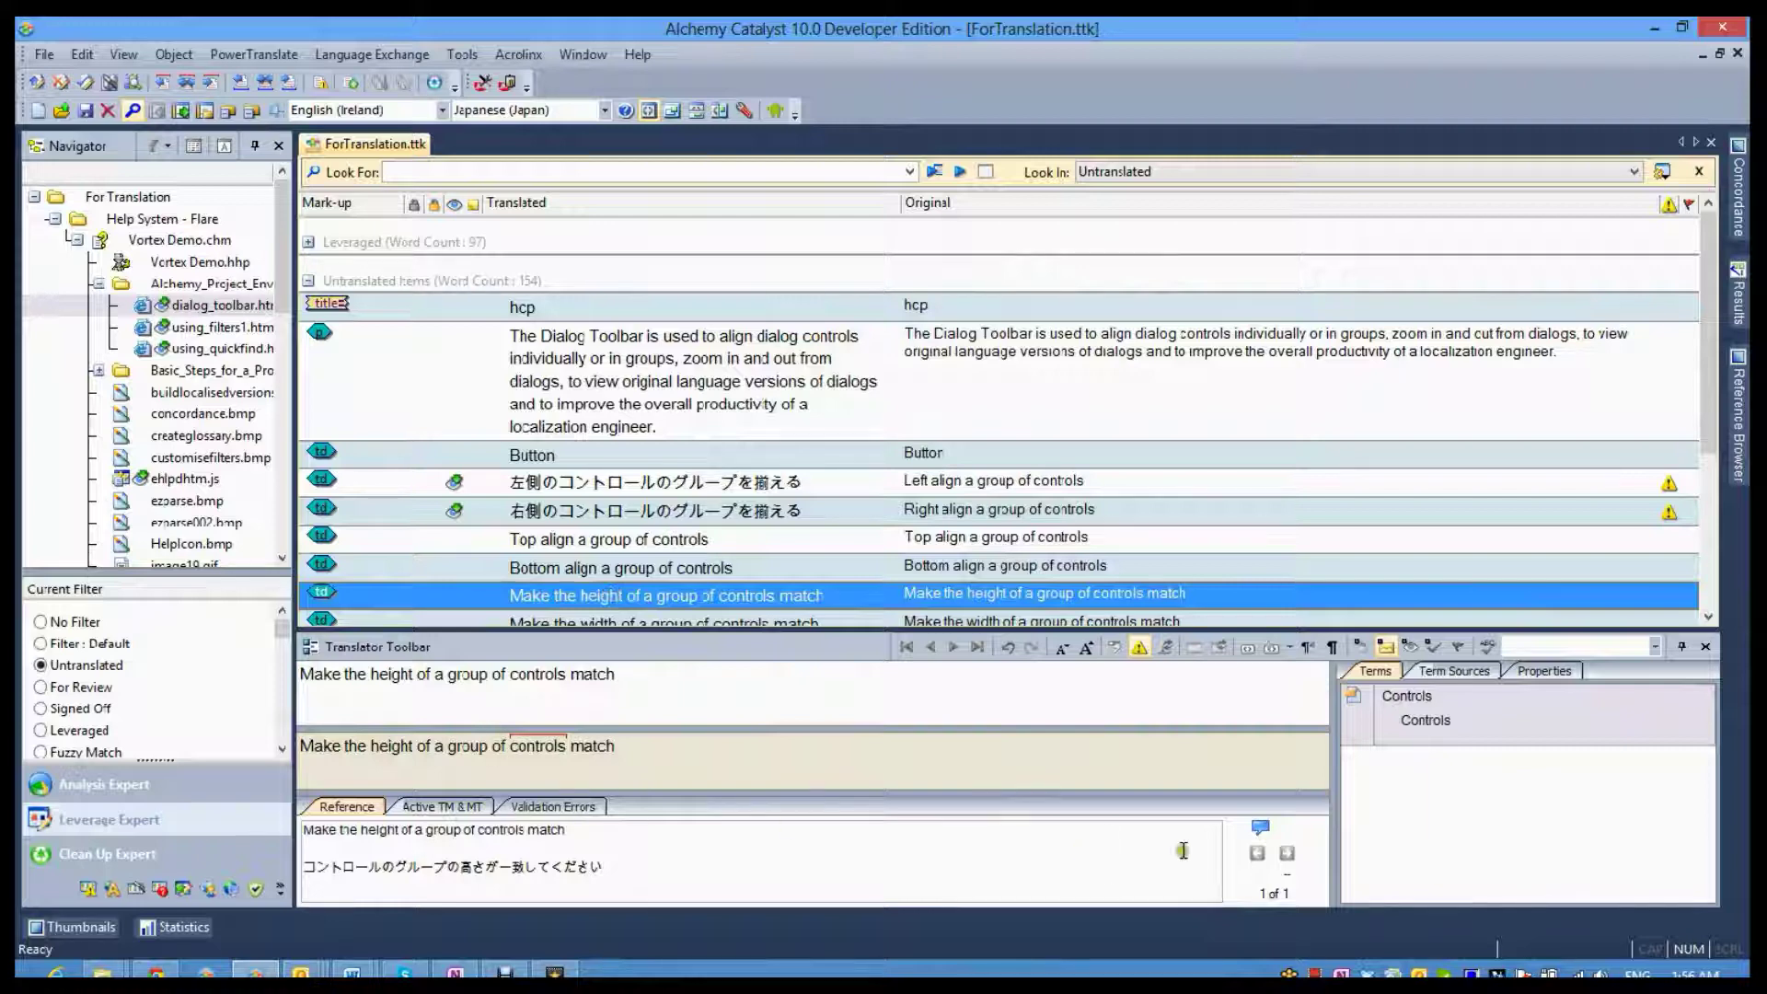
click(1261, 826)
click(810, 622)
click(799, 586)
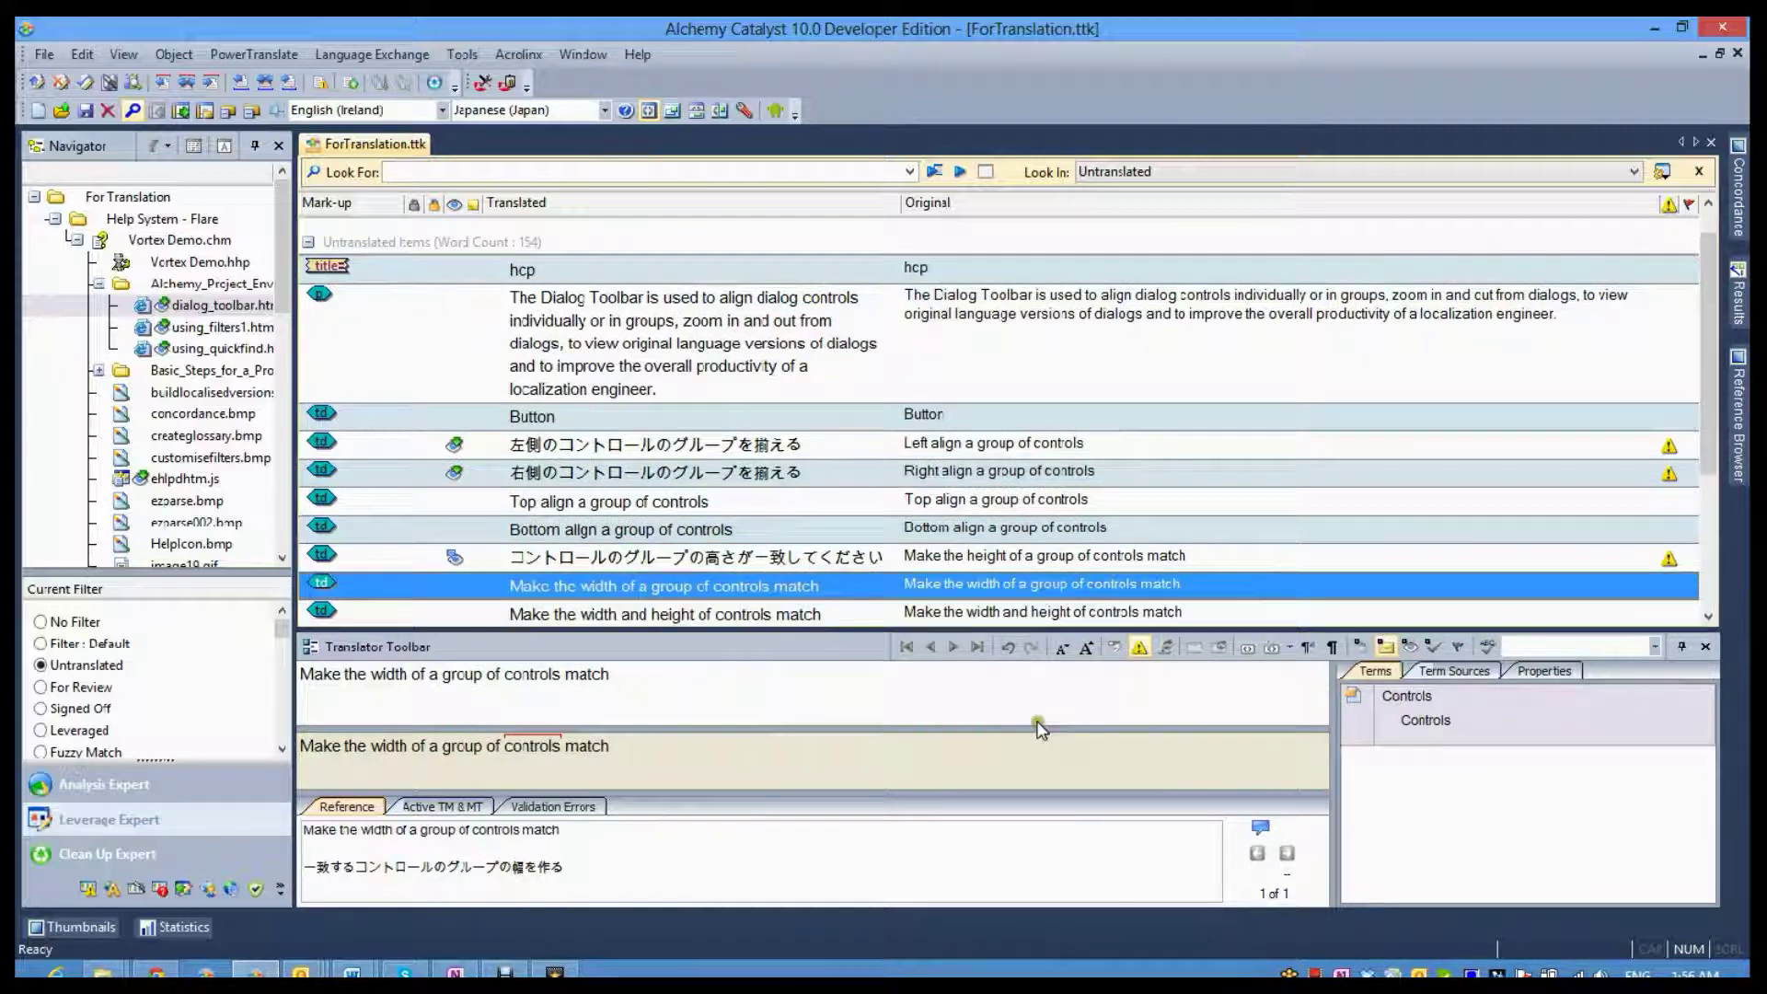
click(1260, 827)
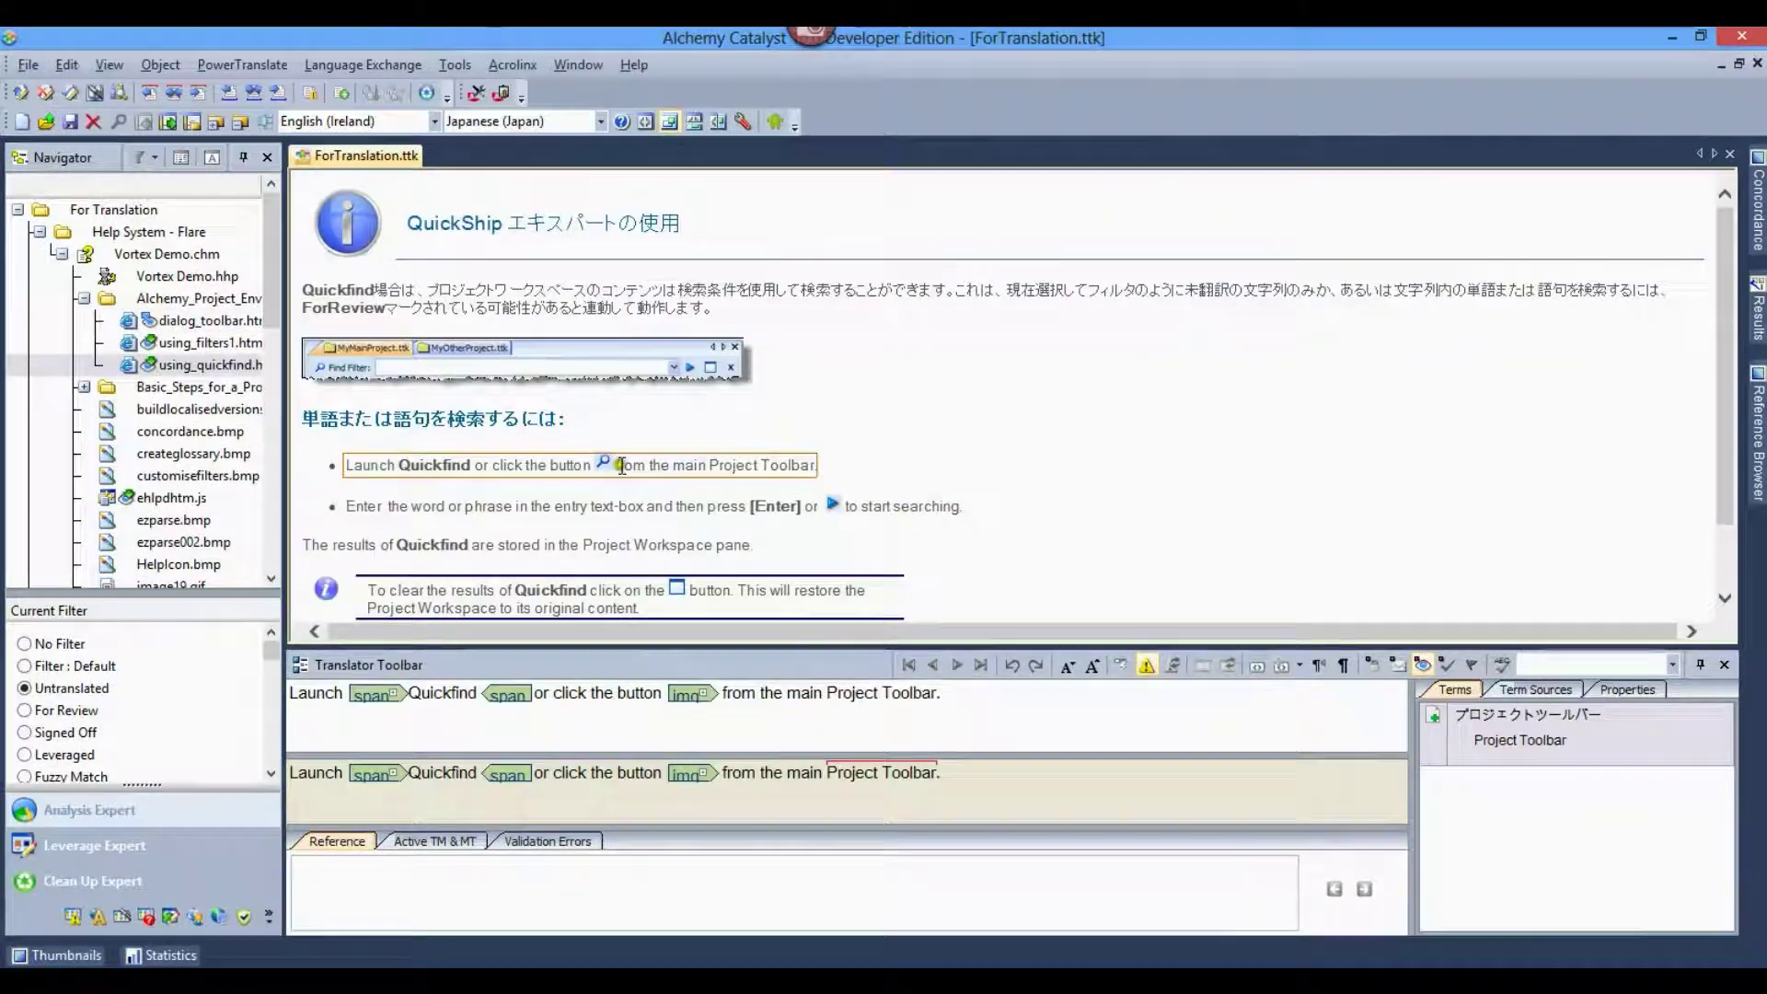
Replace the target text of the "Launch Quickfind or click the button" segment in using_quickfind with the copied Japanese translation.
click(605, 691)
key(ctrl+a)
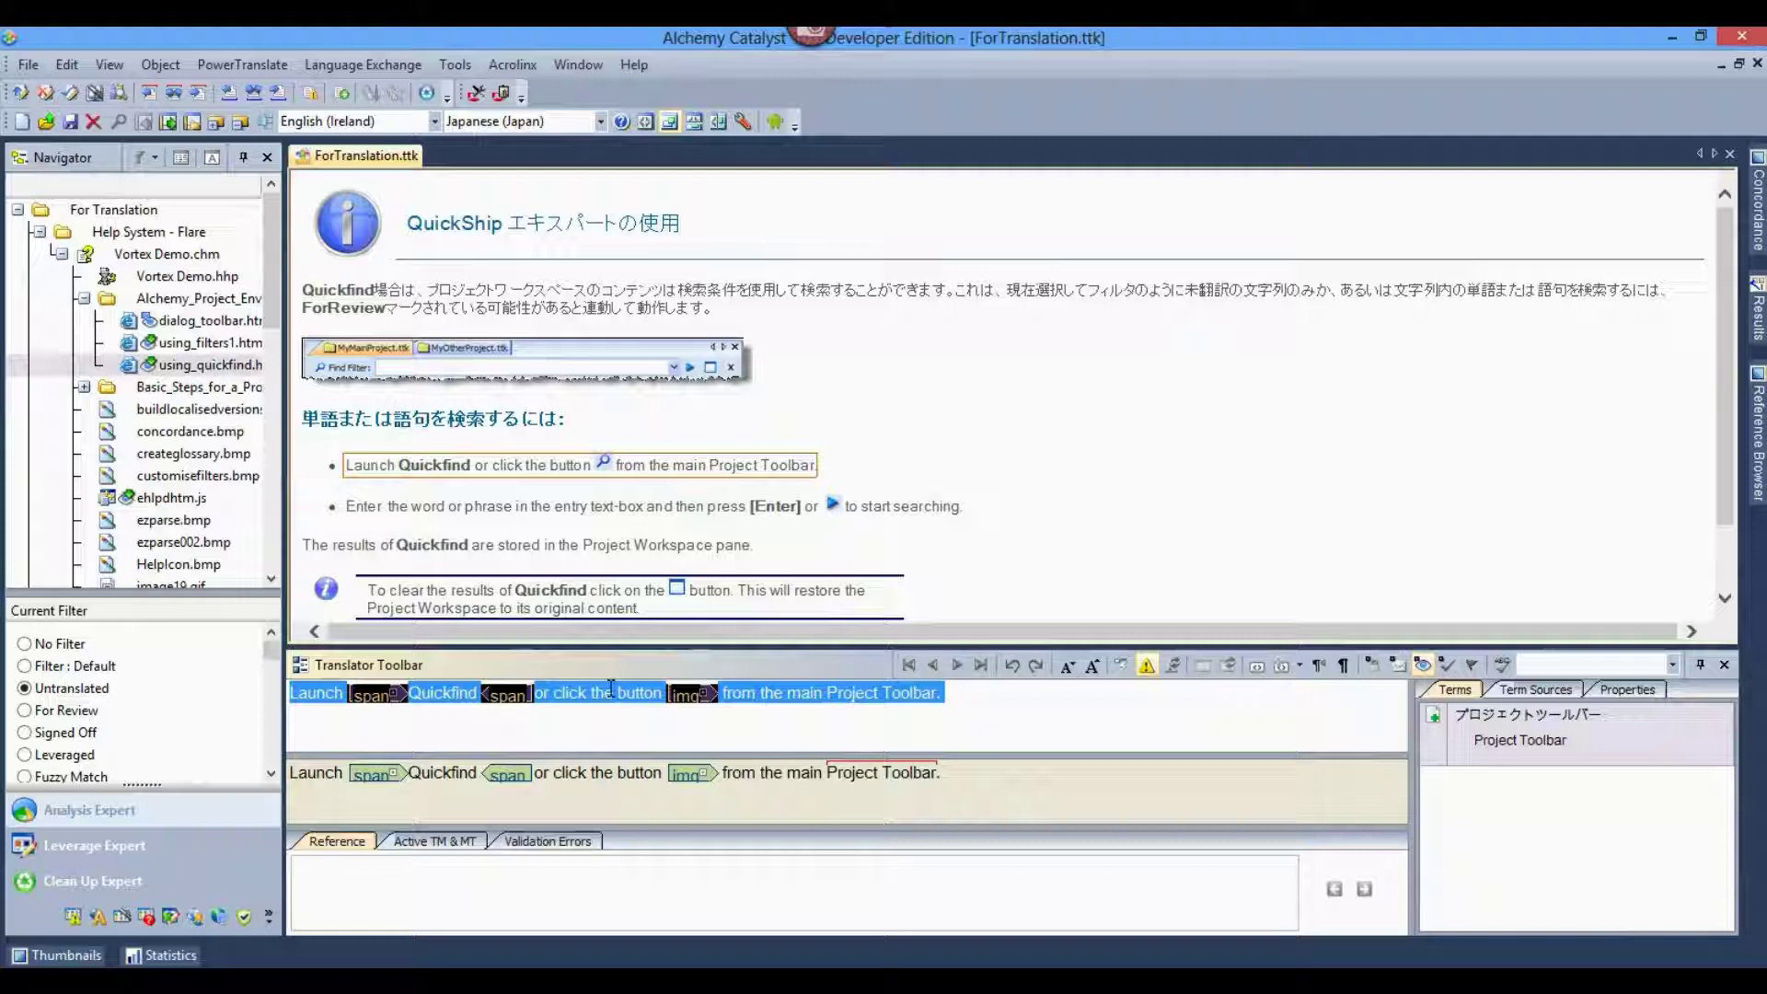
text(主なプロジェクト span Quickfind span をクリックしてツールバーからボタンを起動するには img 。)
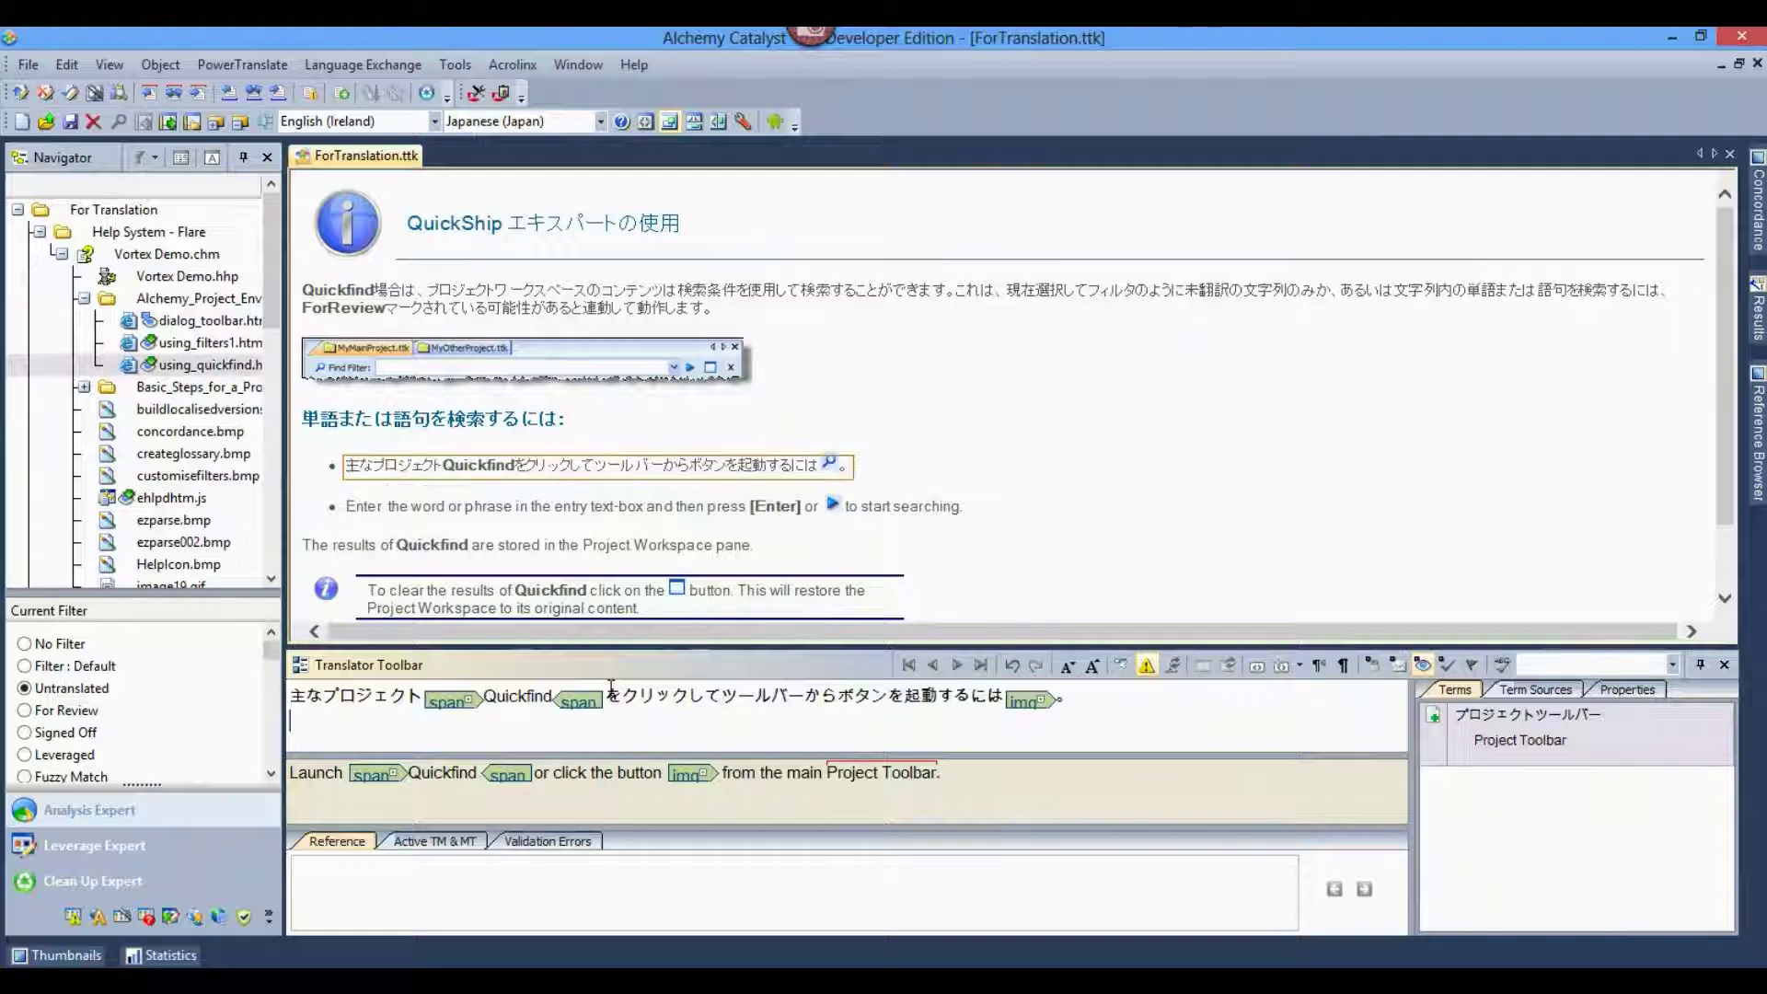
Move the img tag in the translated sentence from before the full stop to right after ツールバ.
click(1027, 700)
drag(1028, 703, 796, 709)
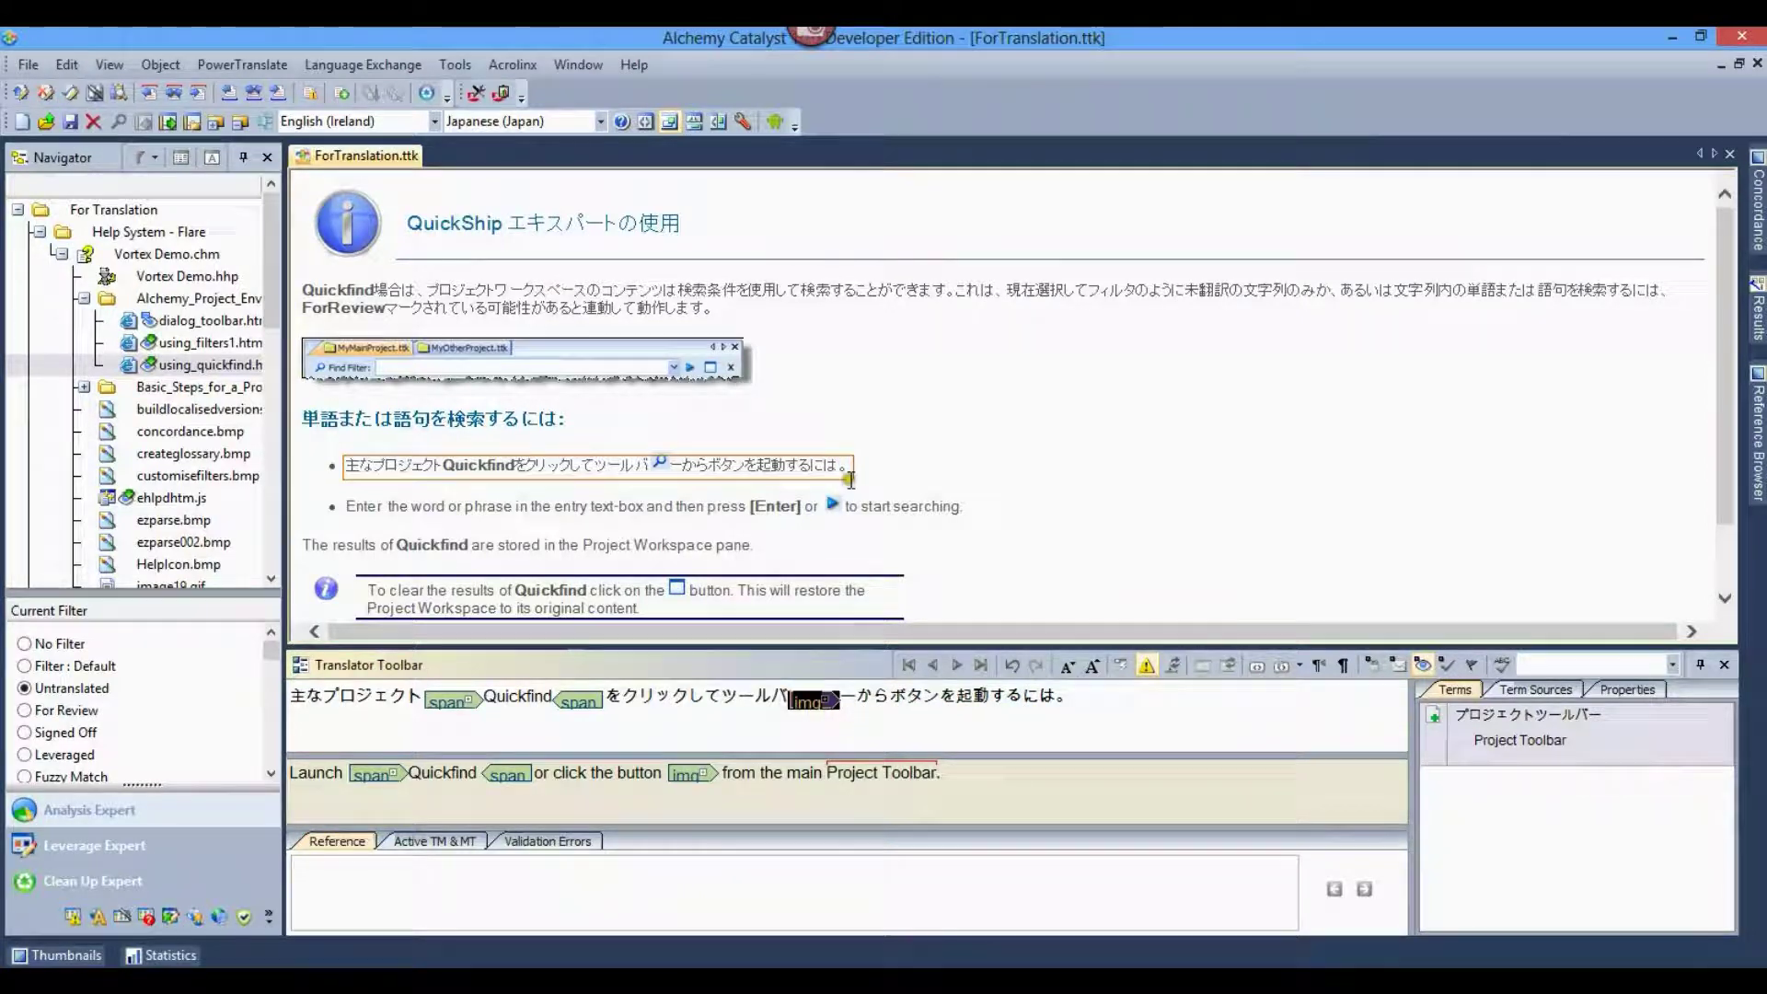
click(1109, 705)
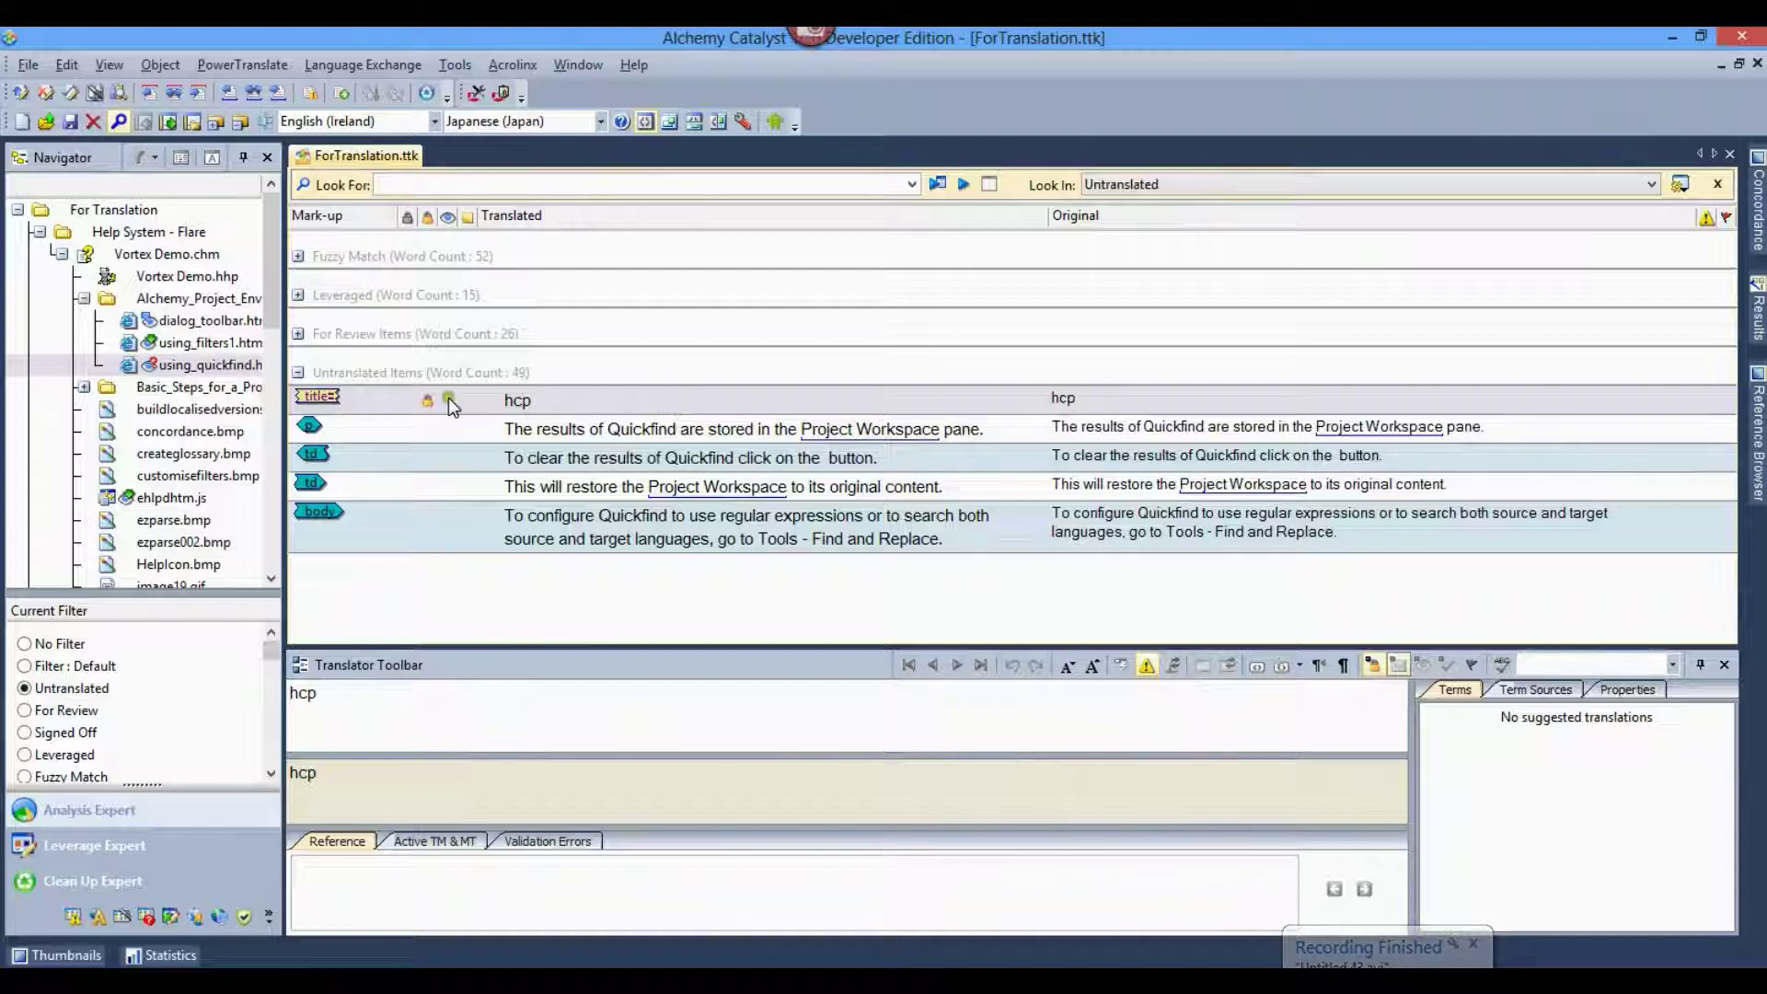
Lock the "hcp" title segment and replace the target text of "The results of Quickfind are stored…" with the copied Japanese translation.
click(427, 402)
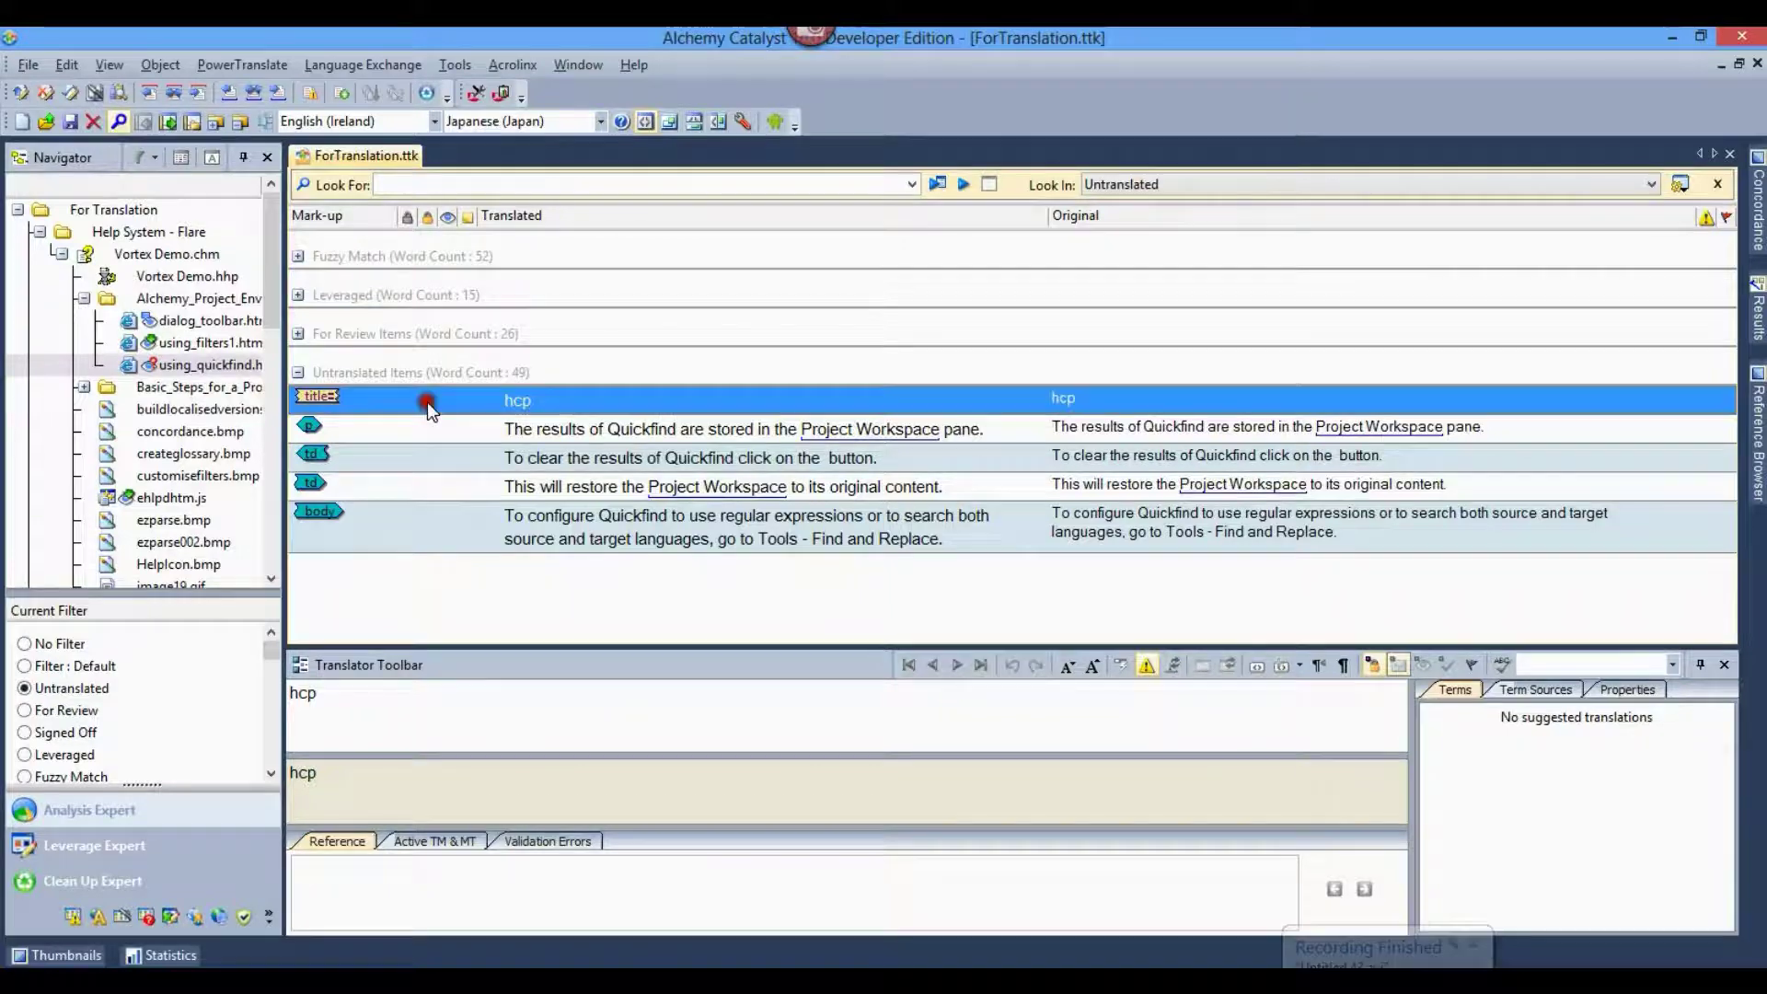
click(543, 433)
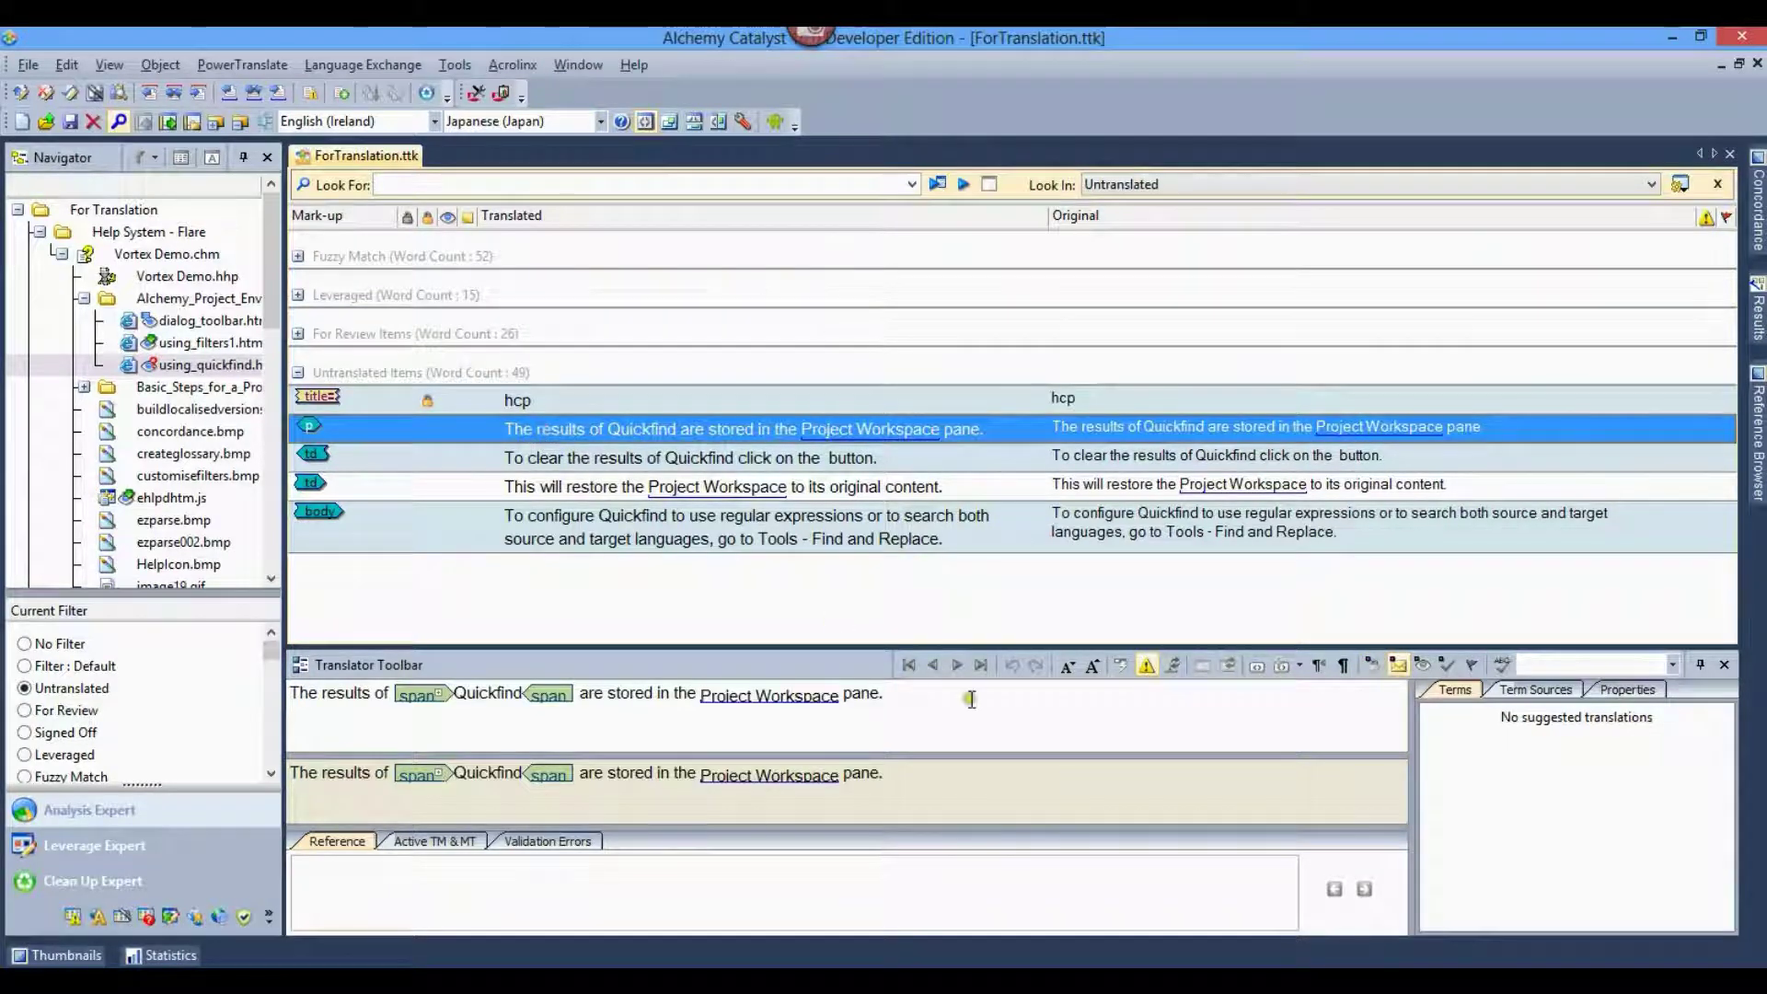
key(ctrl+a)
text(QuickFind すべてのメニューのバリデート結果は、結果バーに保存されます。)
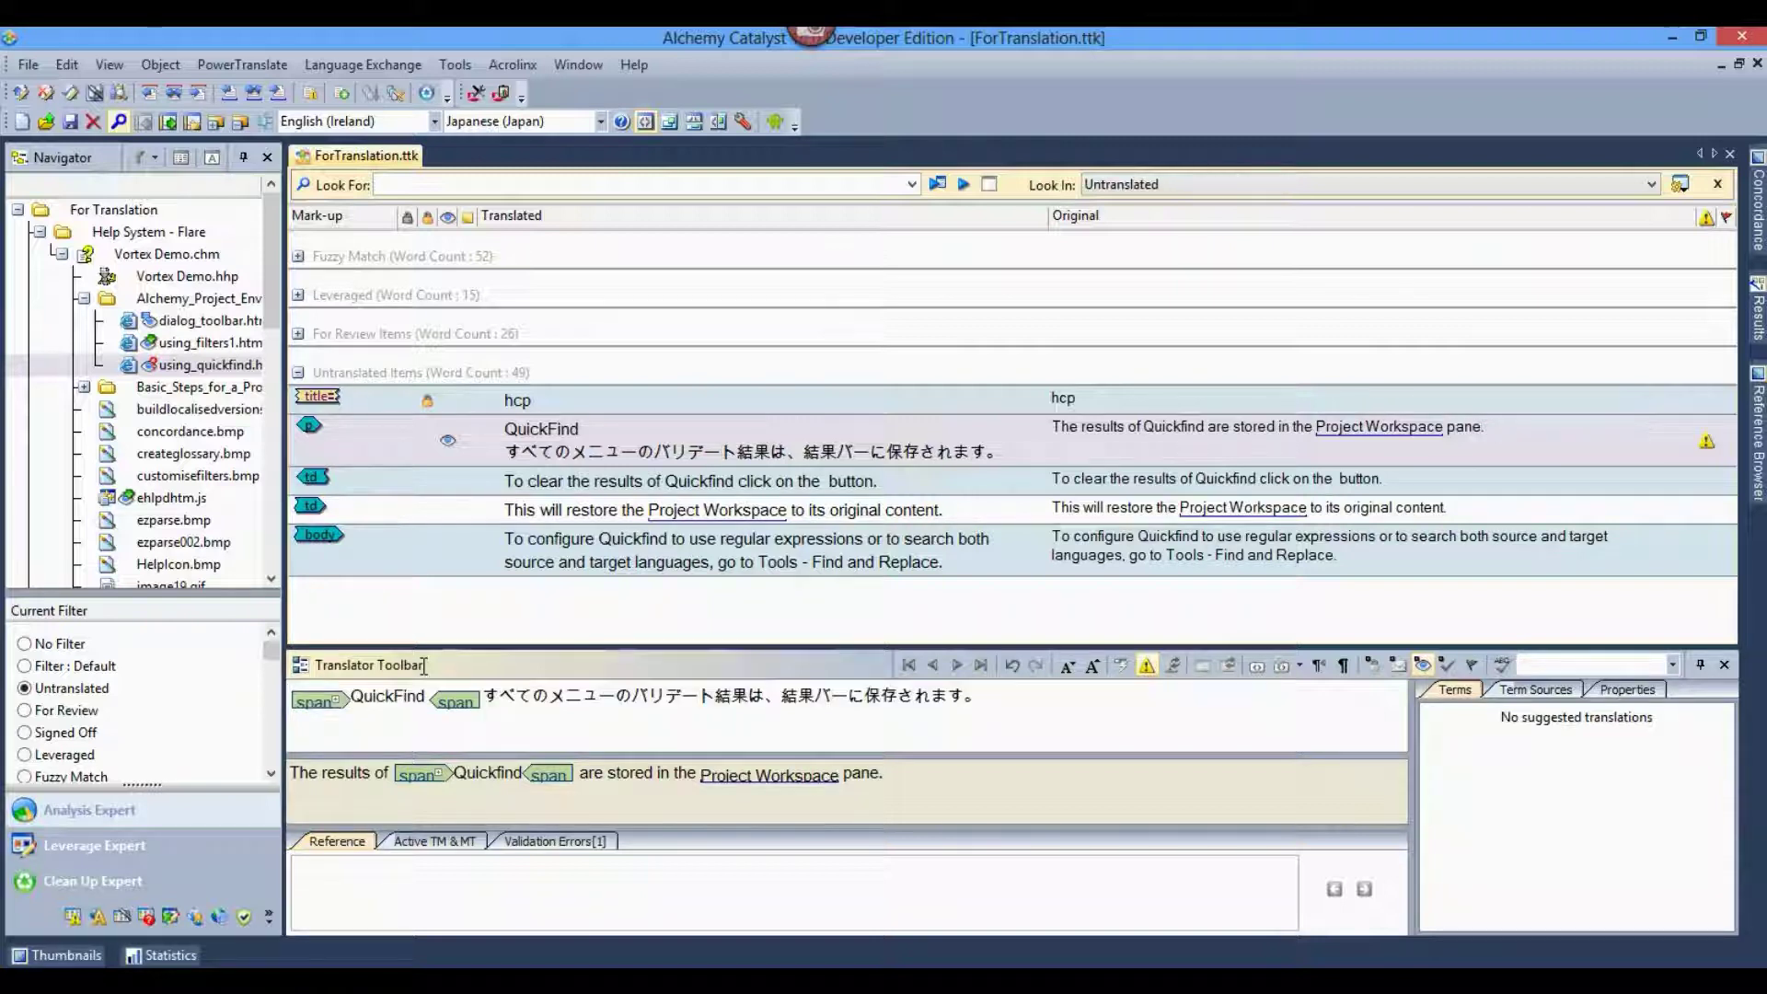
Check the validation error on the Quickfind results segment and insert the "Project Workspace" keyword from the source after 保存されます.
click(1708, 434)
click(589, 840)
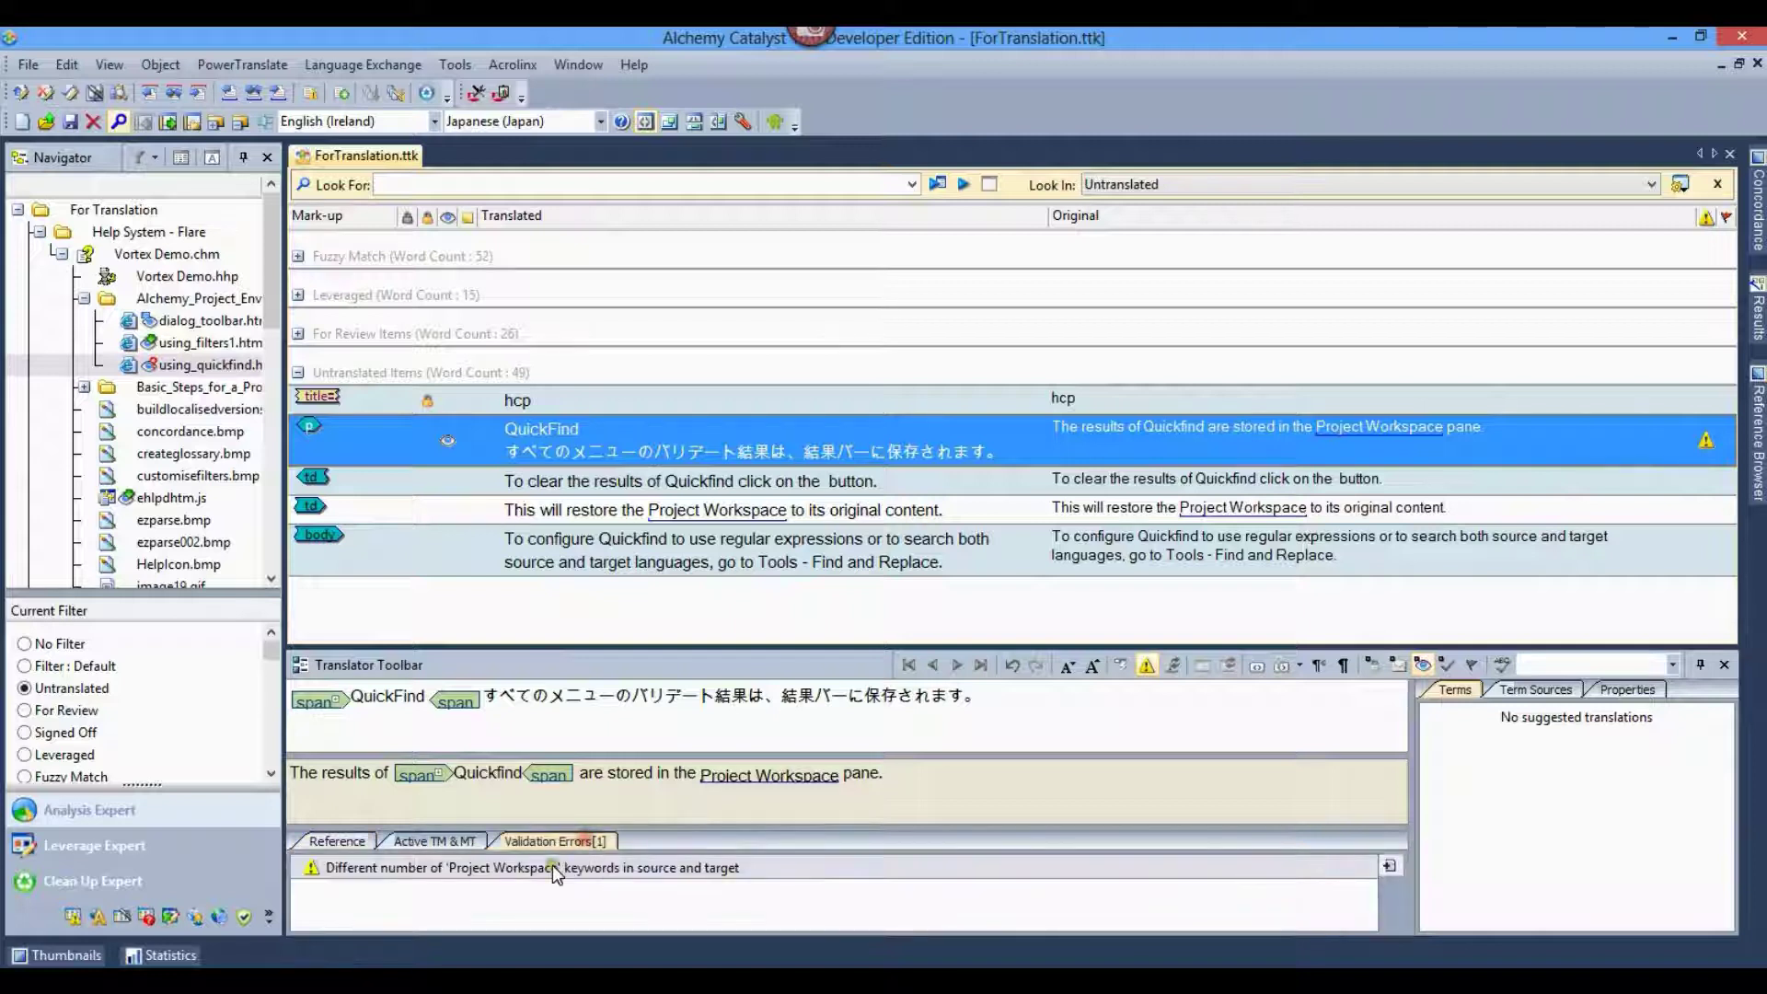
click(552, 866)
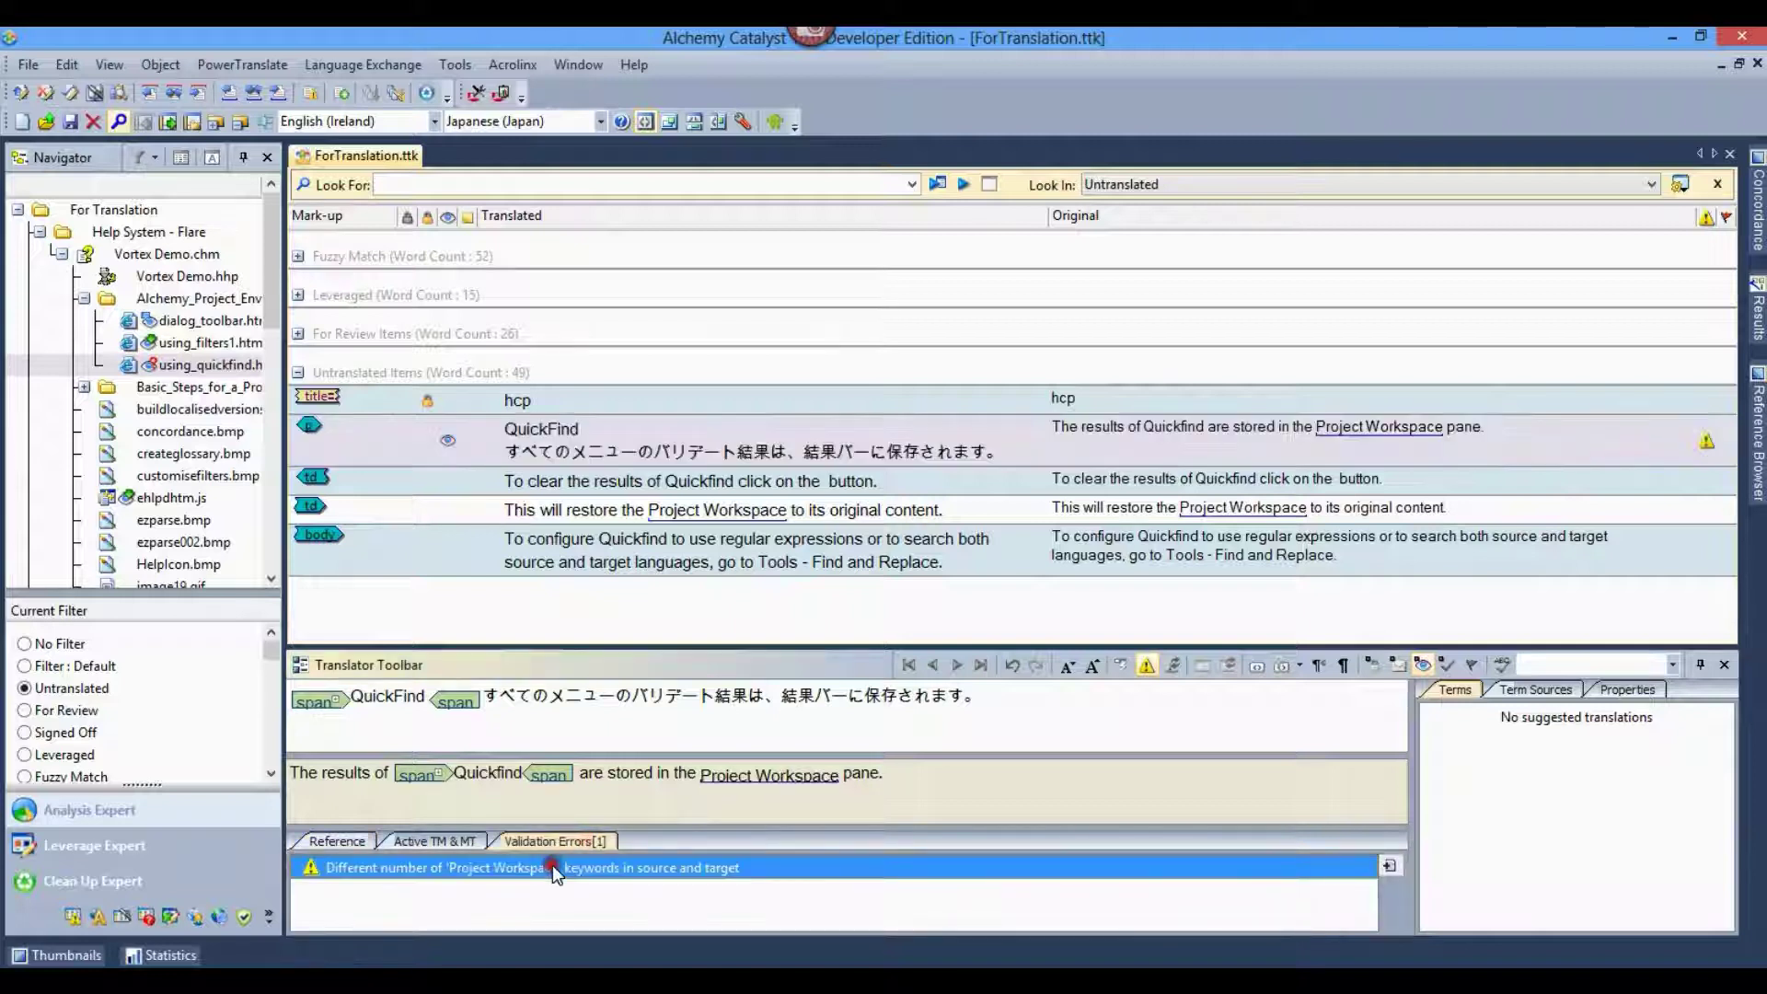
click(754, 781)
drag(737, 779, 967, 716)
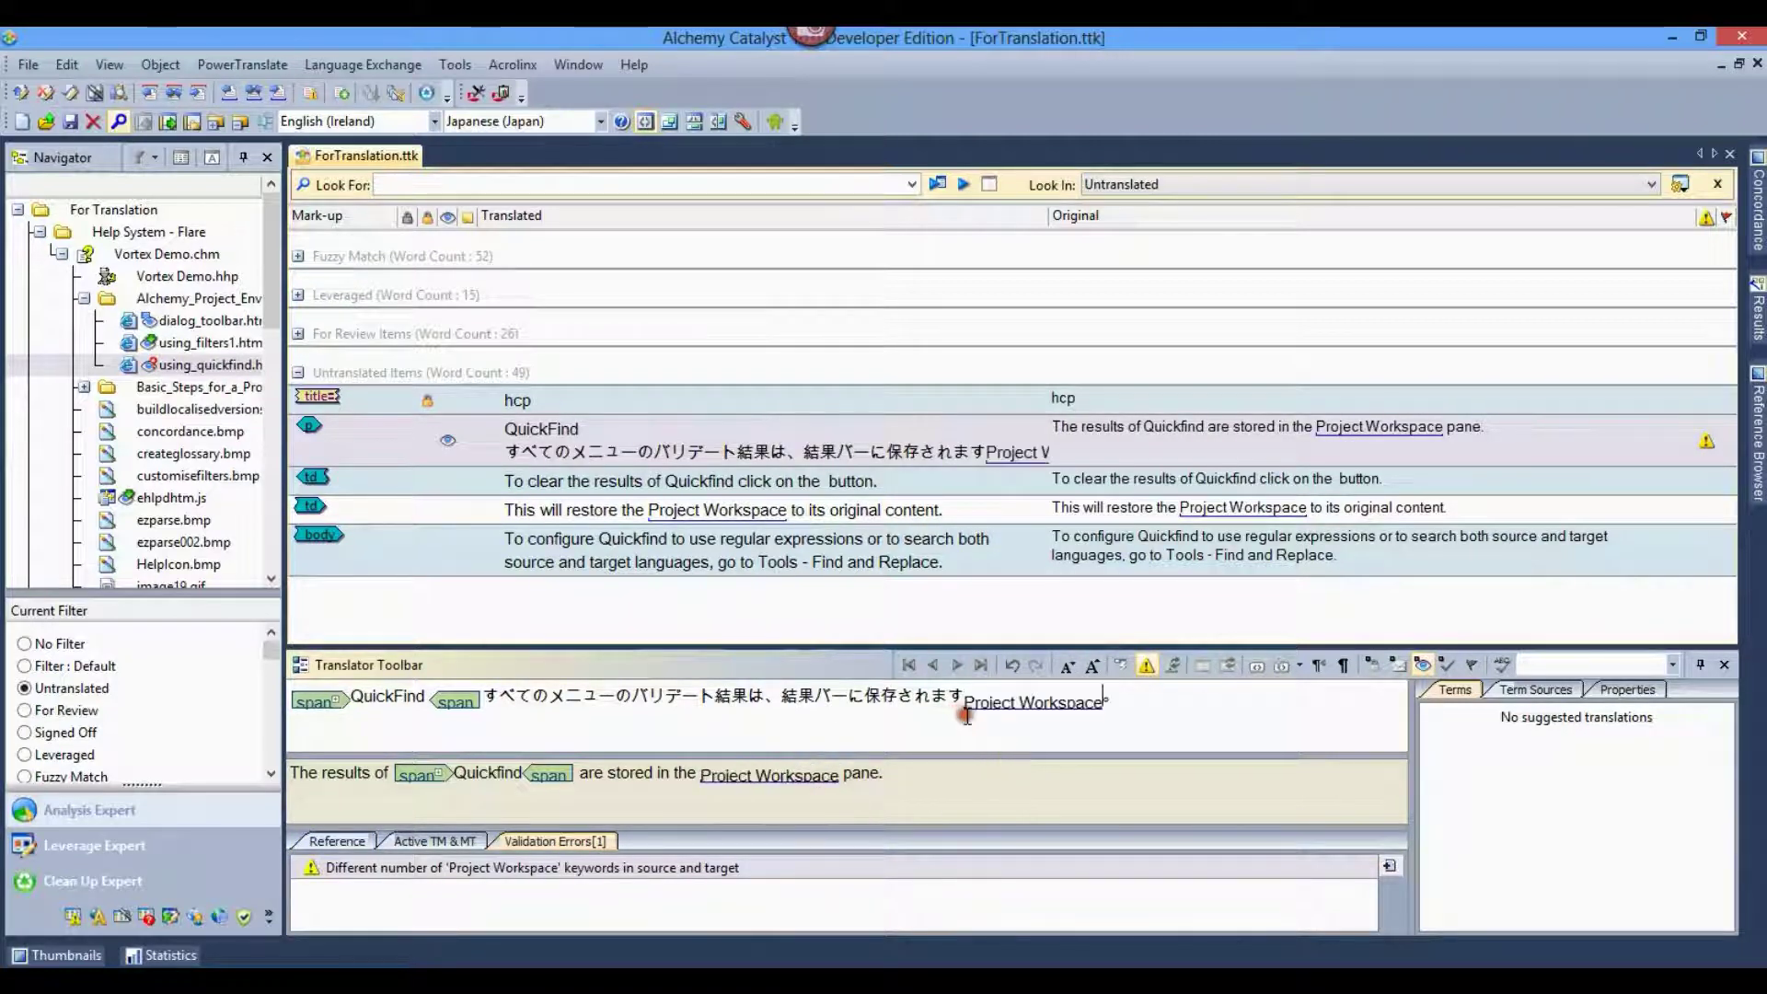
Replace the "To clear the results of Quickfind" target text with the copied Japanese translation and insert the missing opening span tag before Quickfind.
click(885, 479)
click(897, 709)
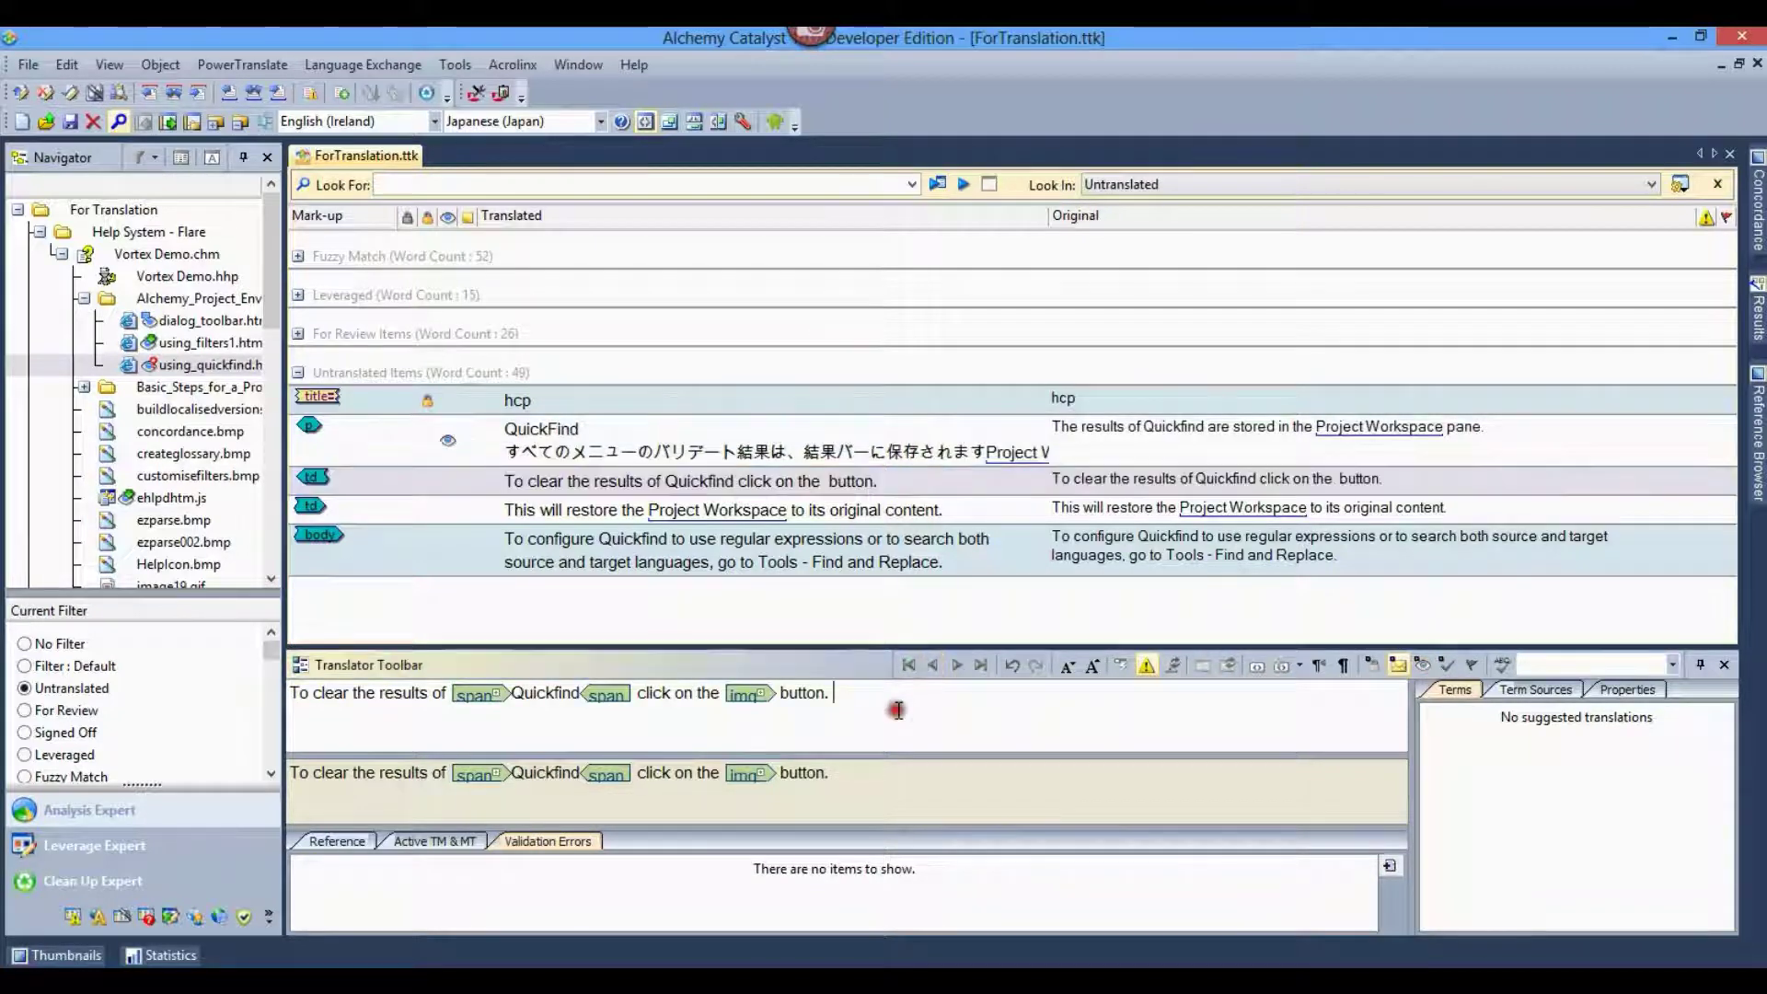
key(ctrl+a)
text(Quickfindの結果をクリアするにはクイック検索 ボタンをクリックします。)
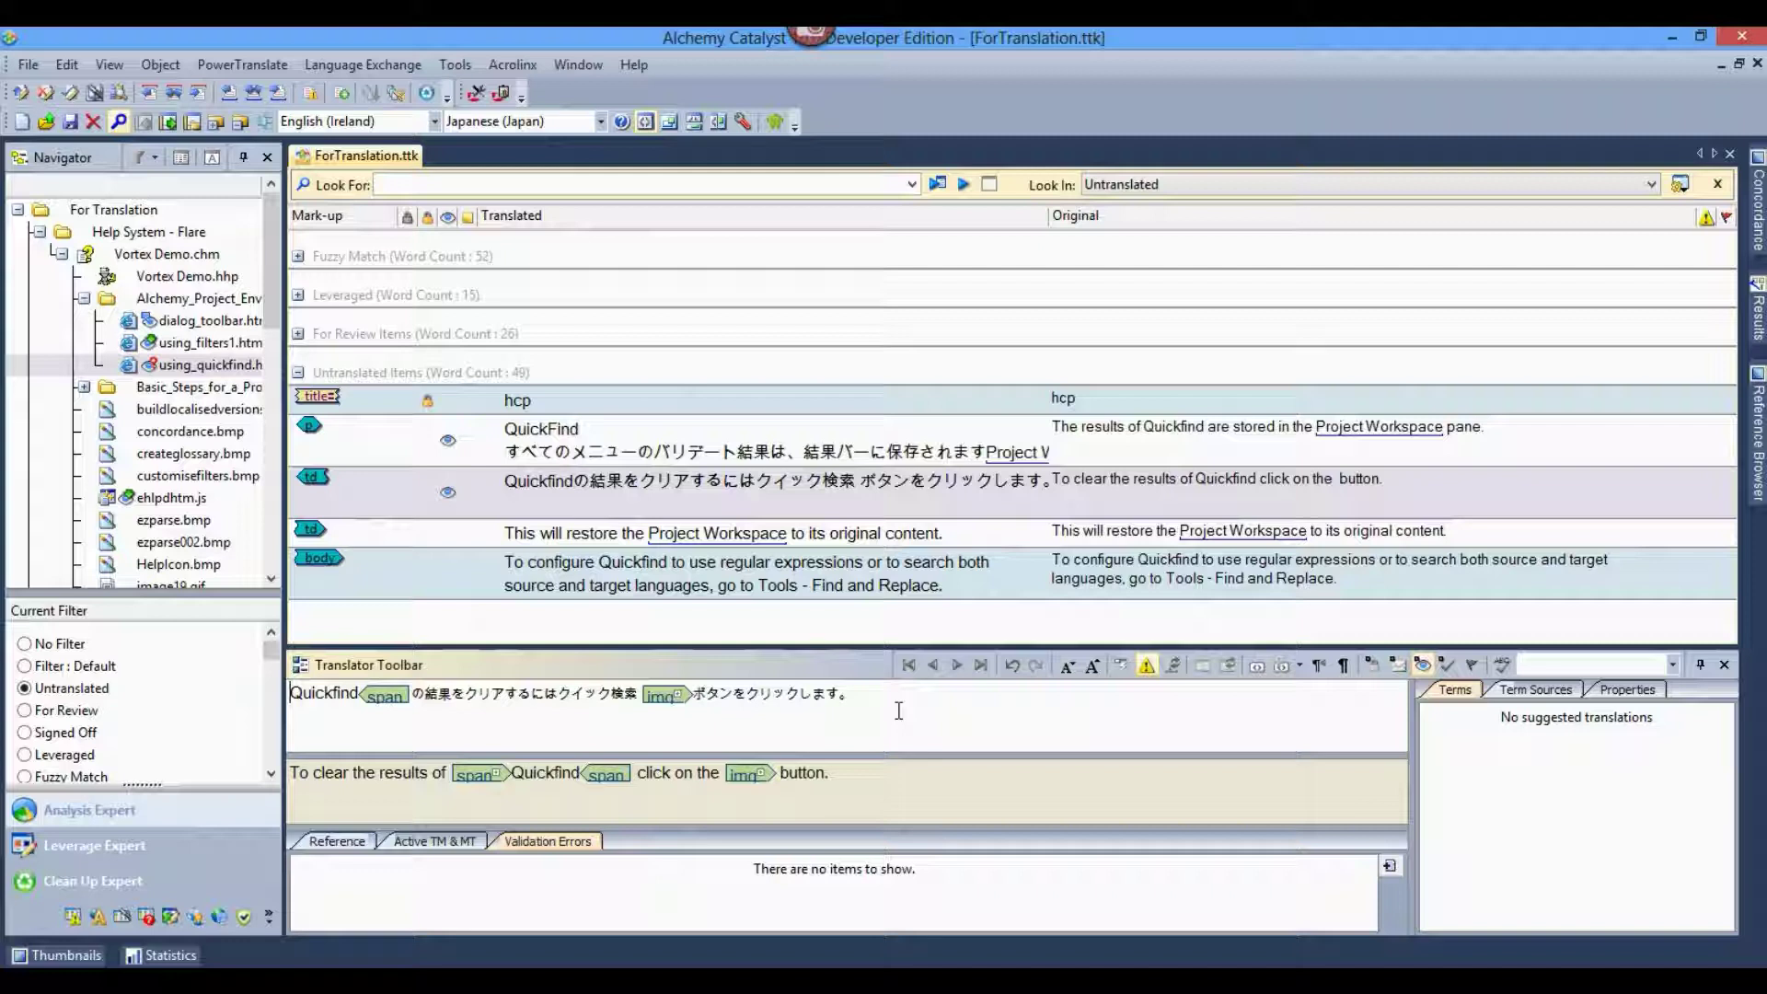
click(688, 865)
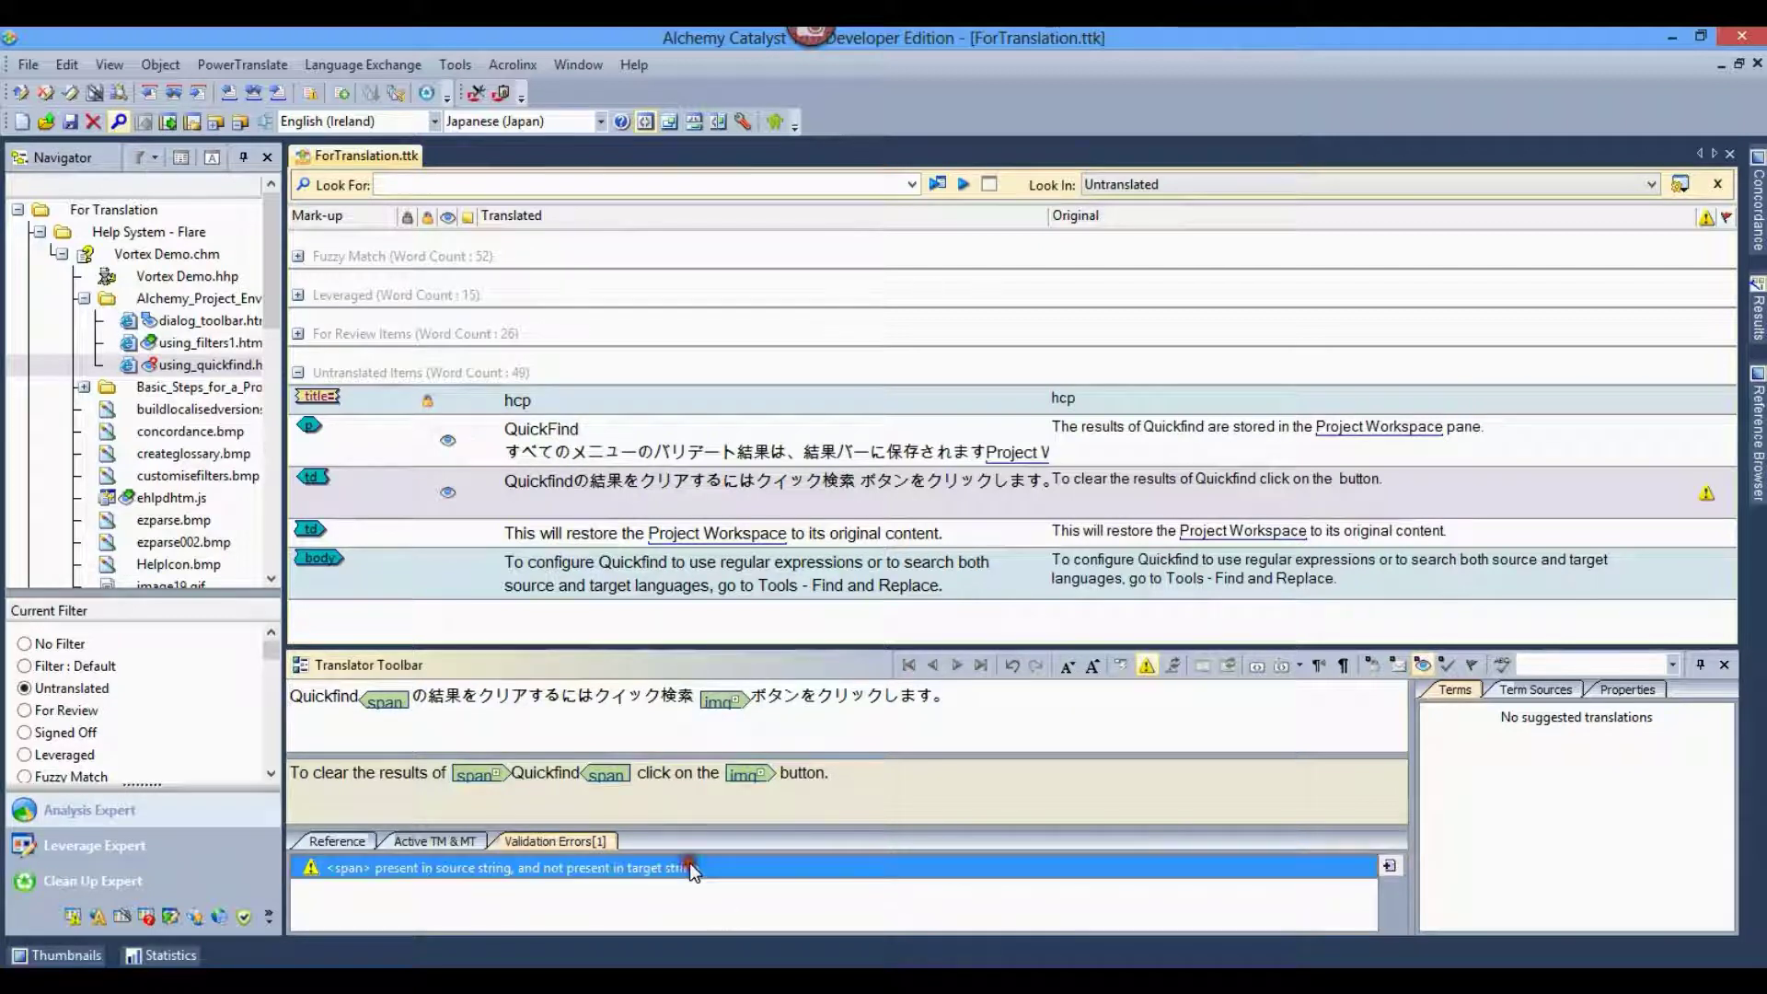
drag(483, 774, 296, 699)
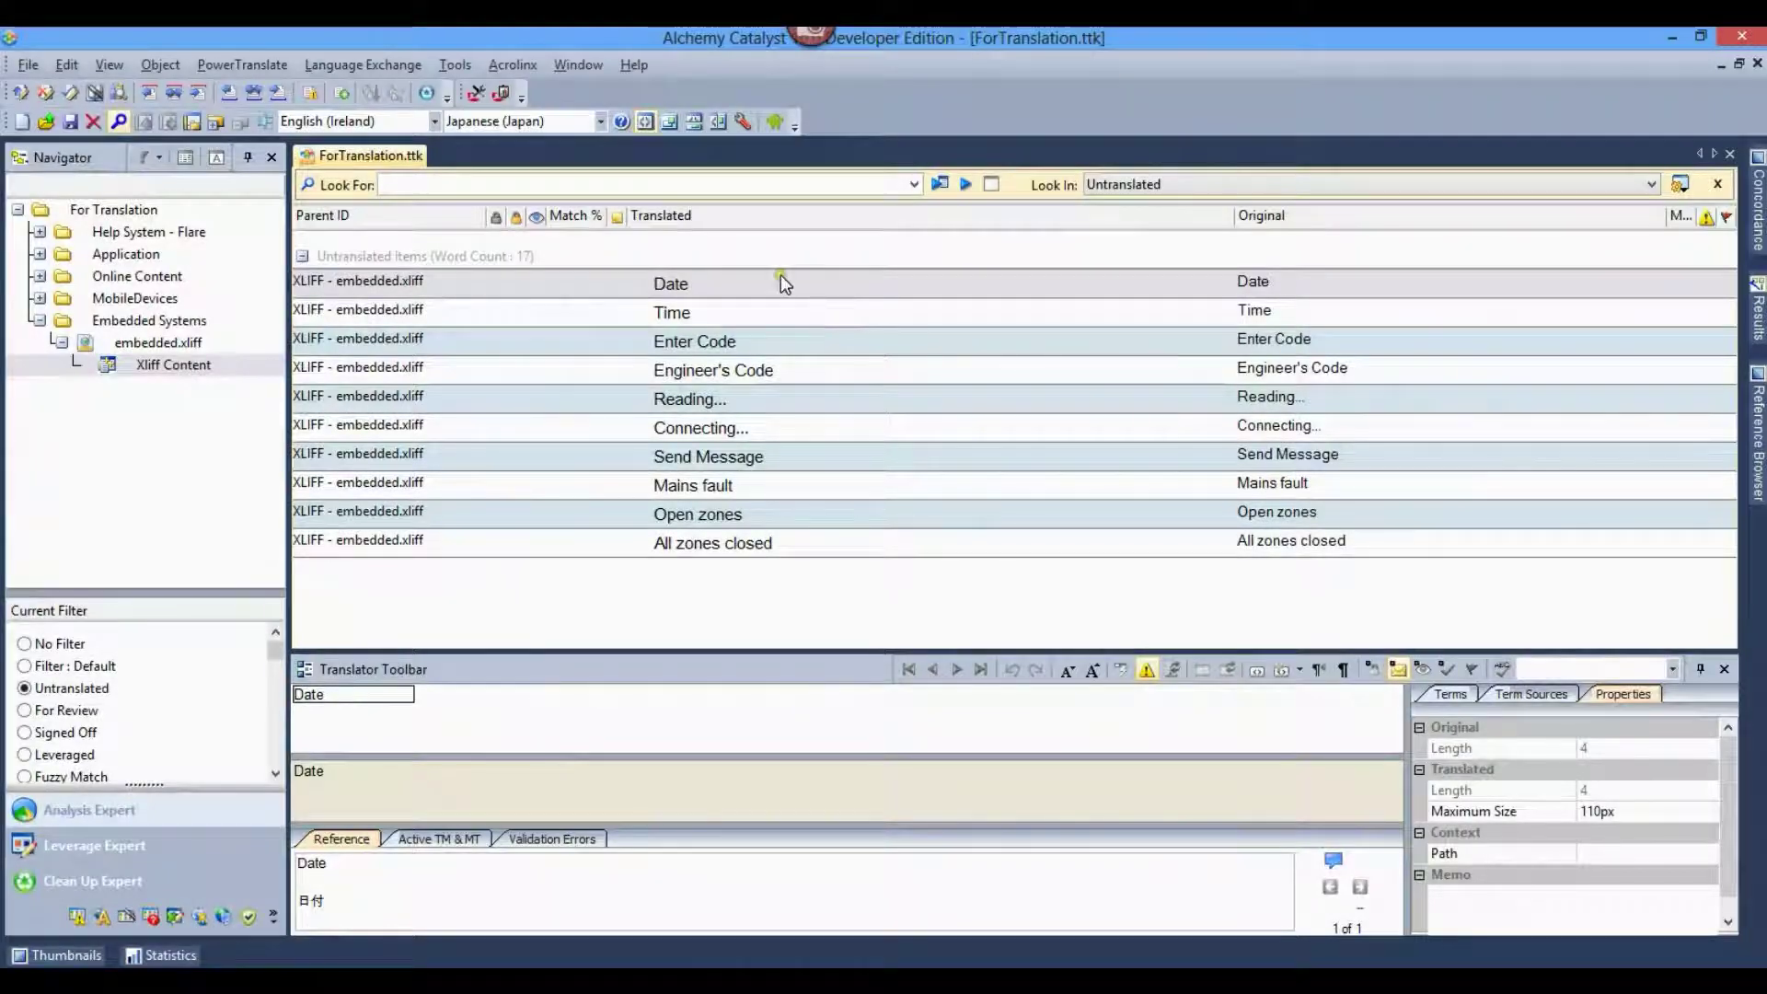
Apply the reference translations 日付 to the Date segment and 時間 to the Time segment in the embedded.xliff content.
click(782, 283)
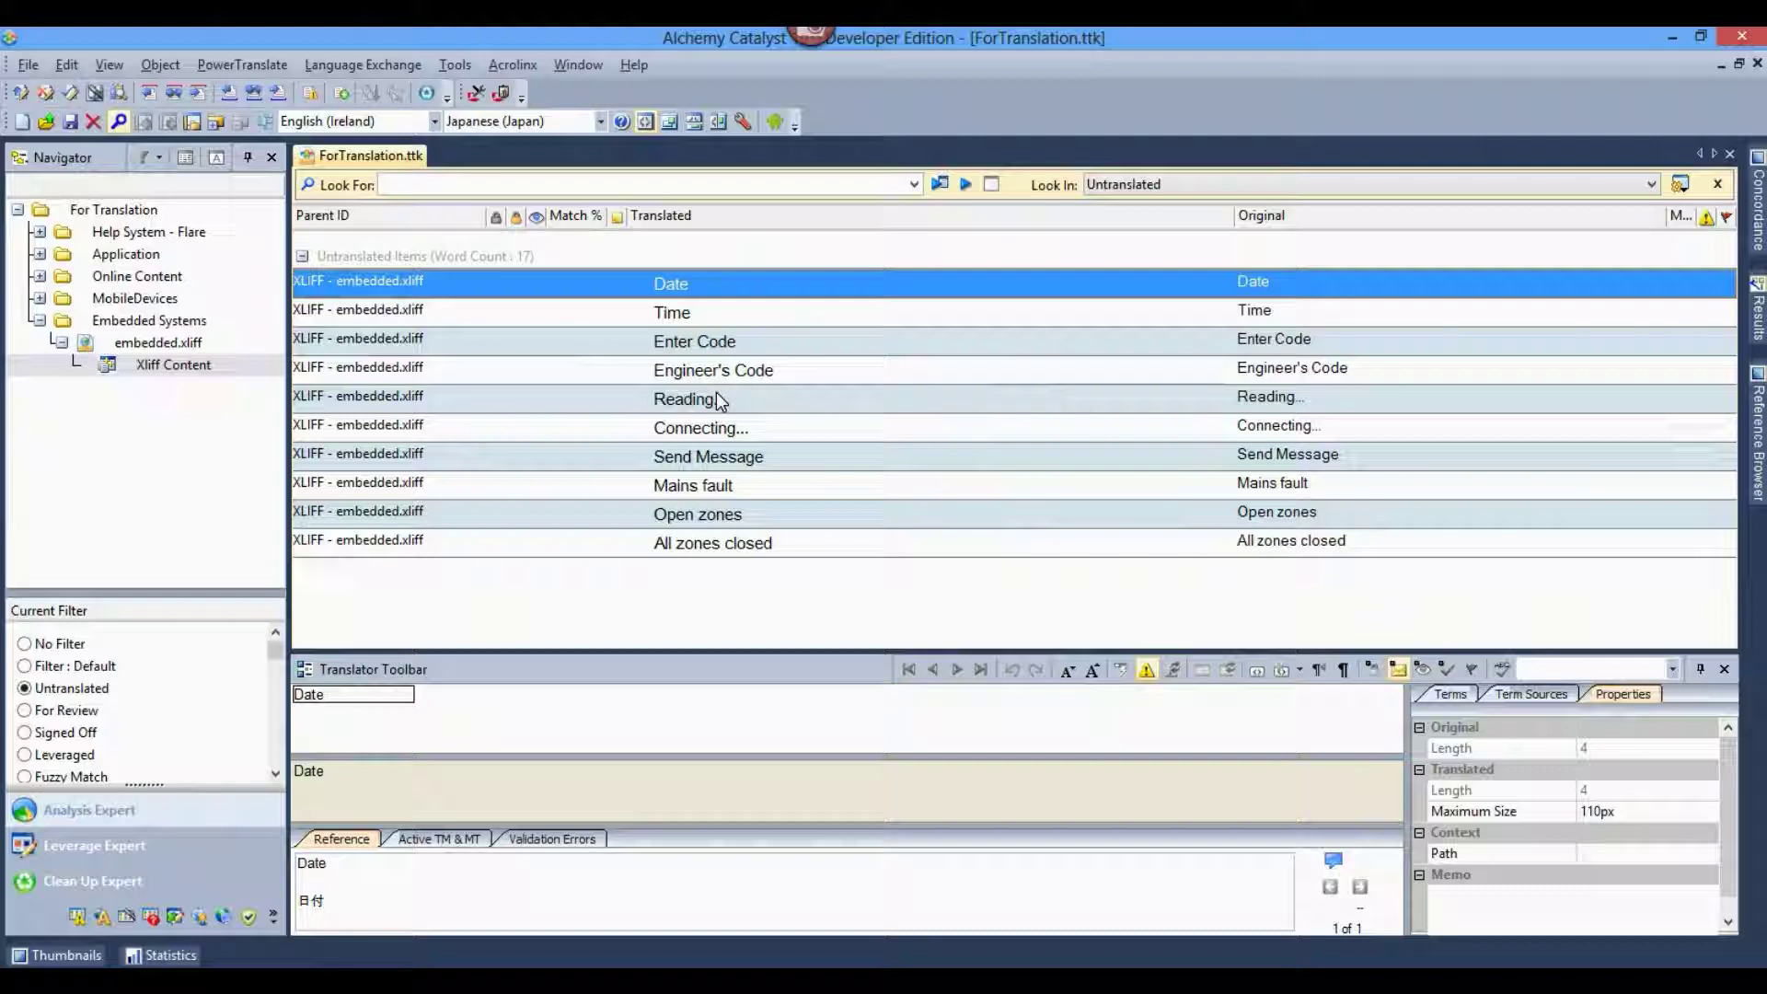
key(ctrl+space)
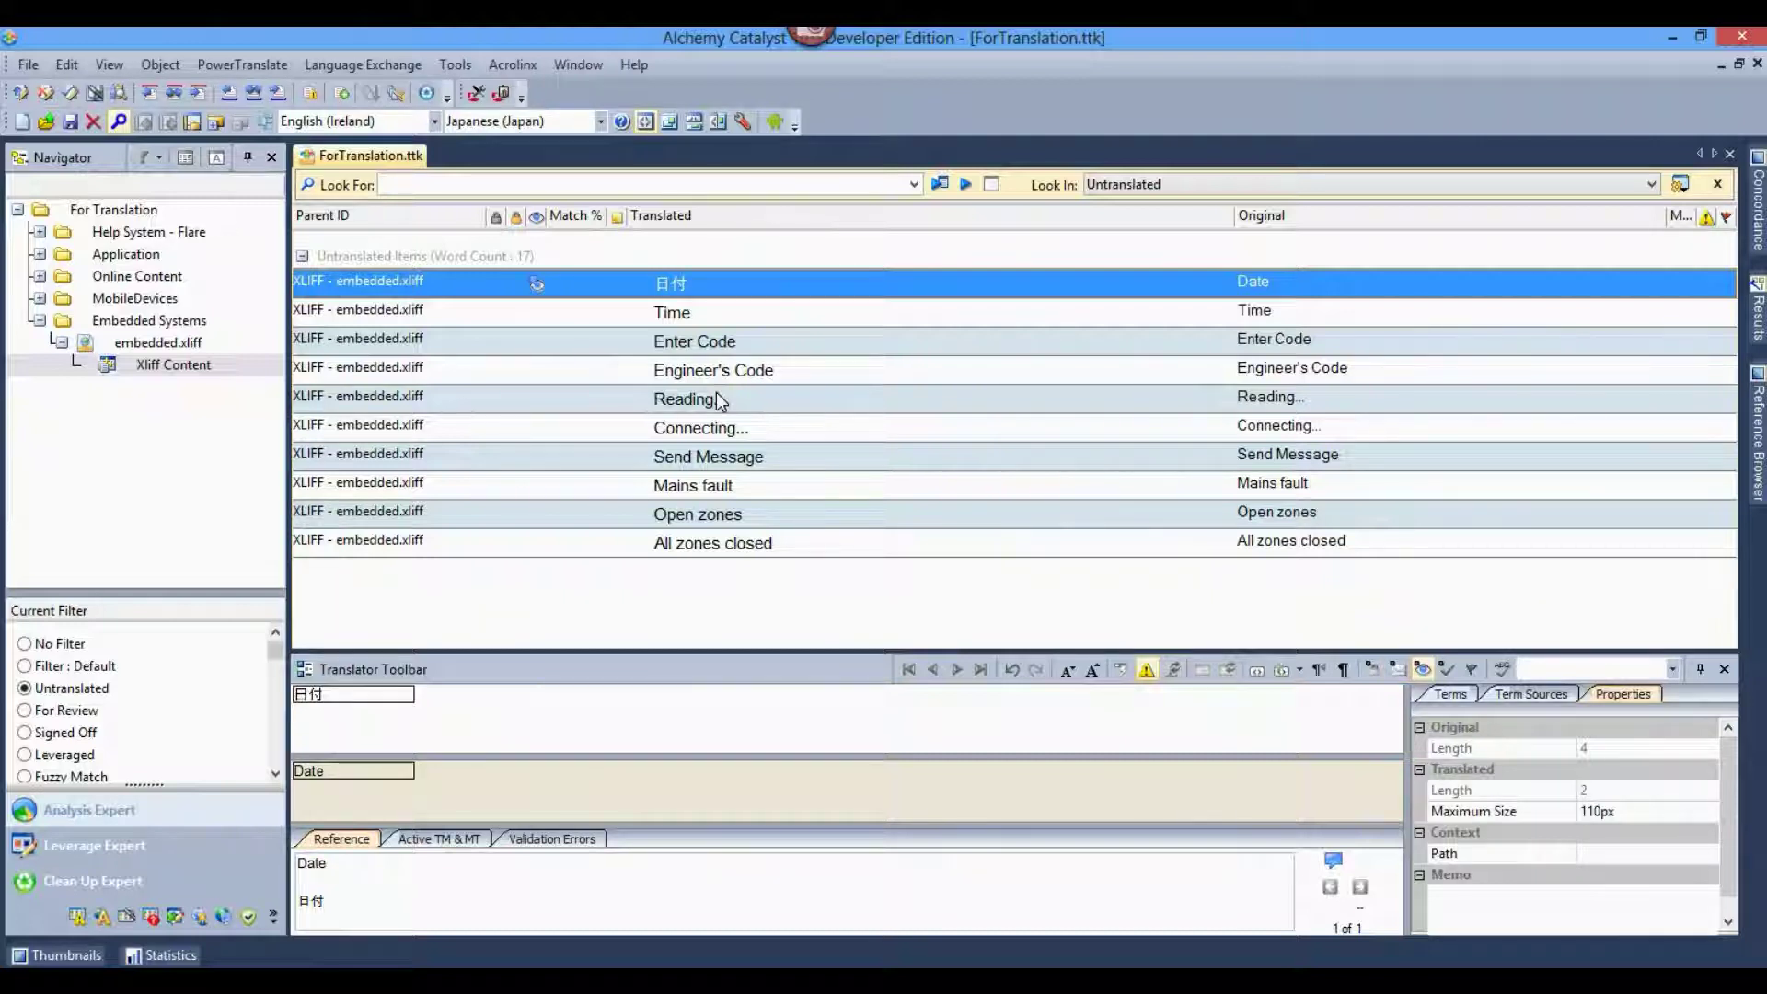
key(Return)
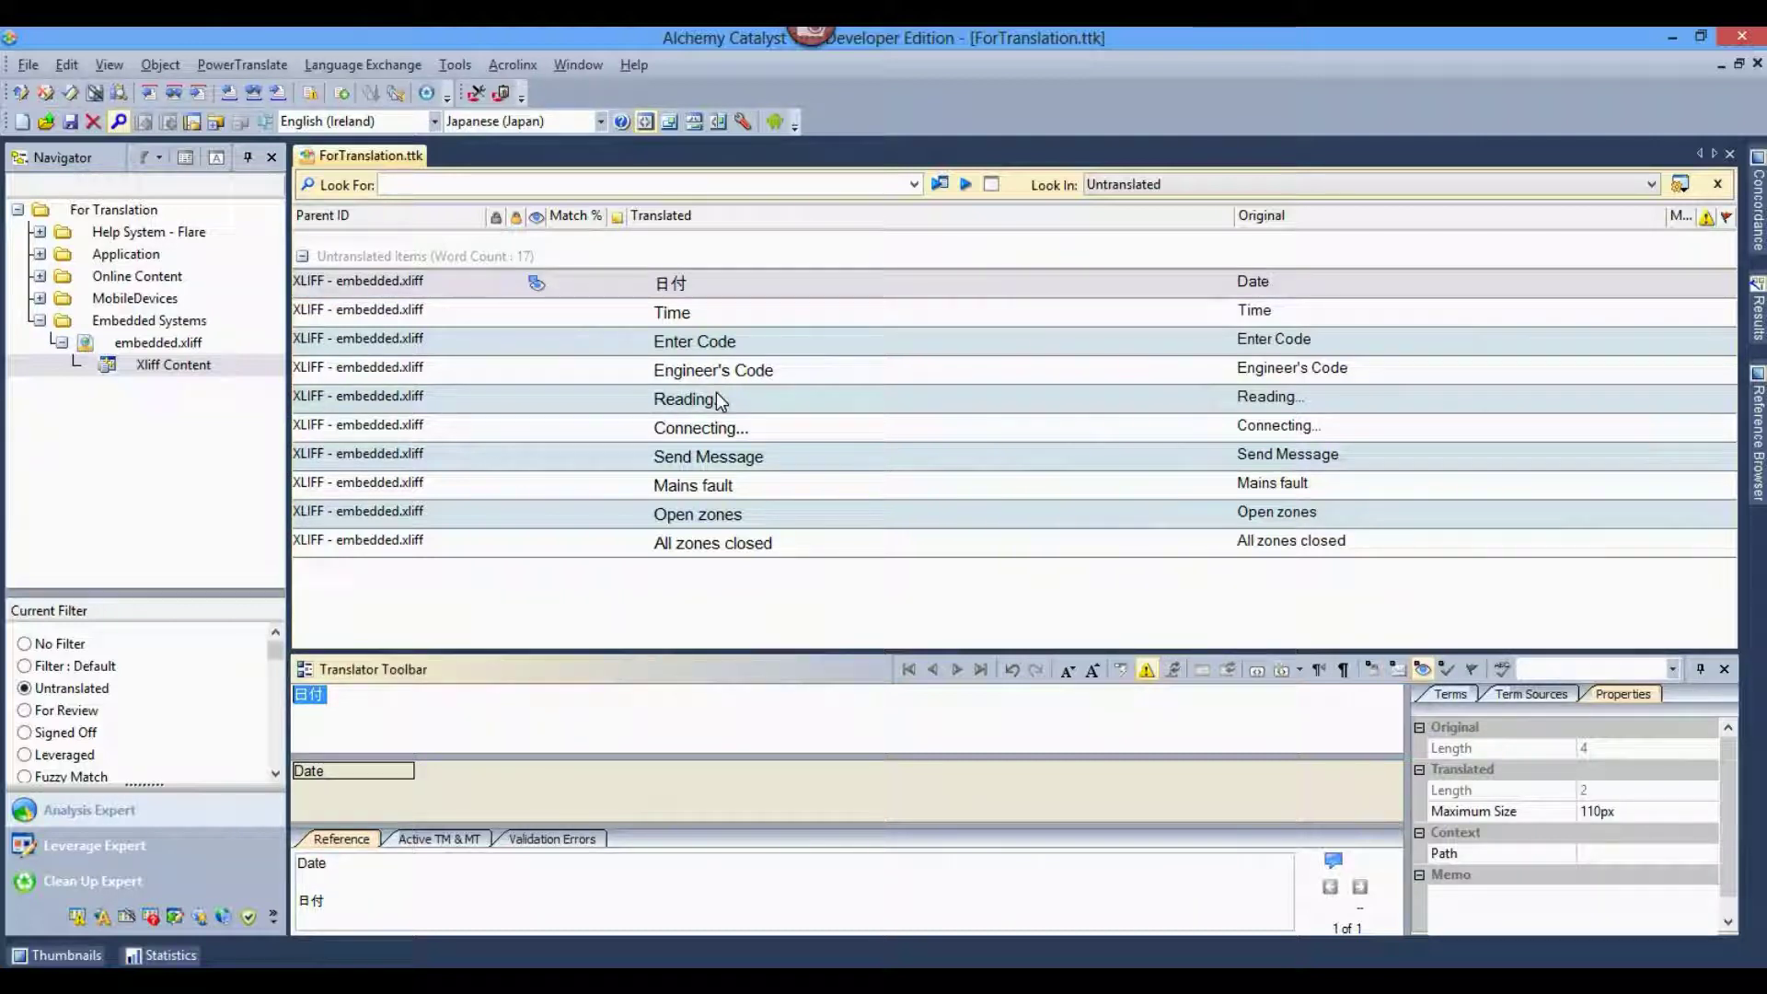
key(Left)
key(Return)
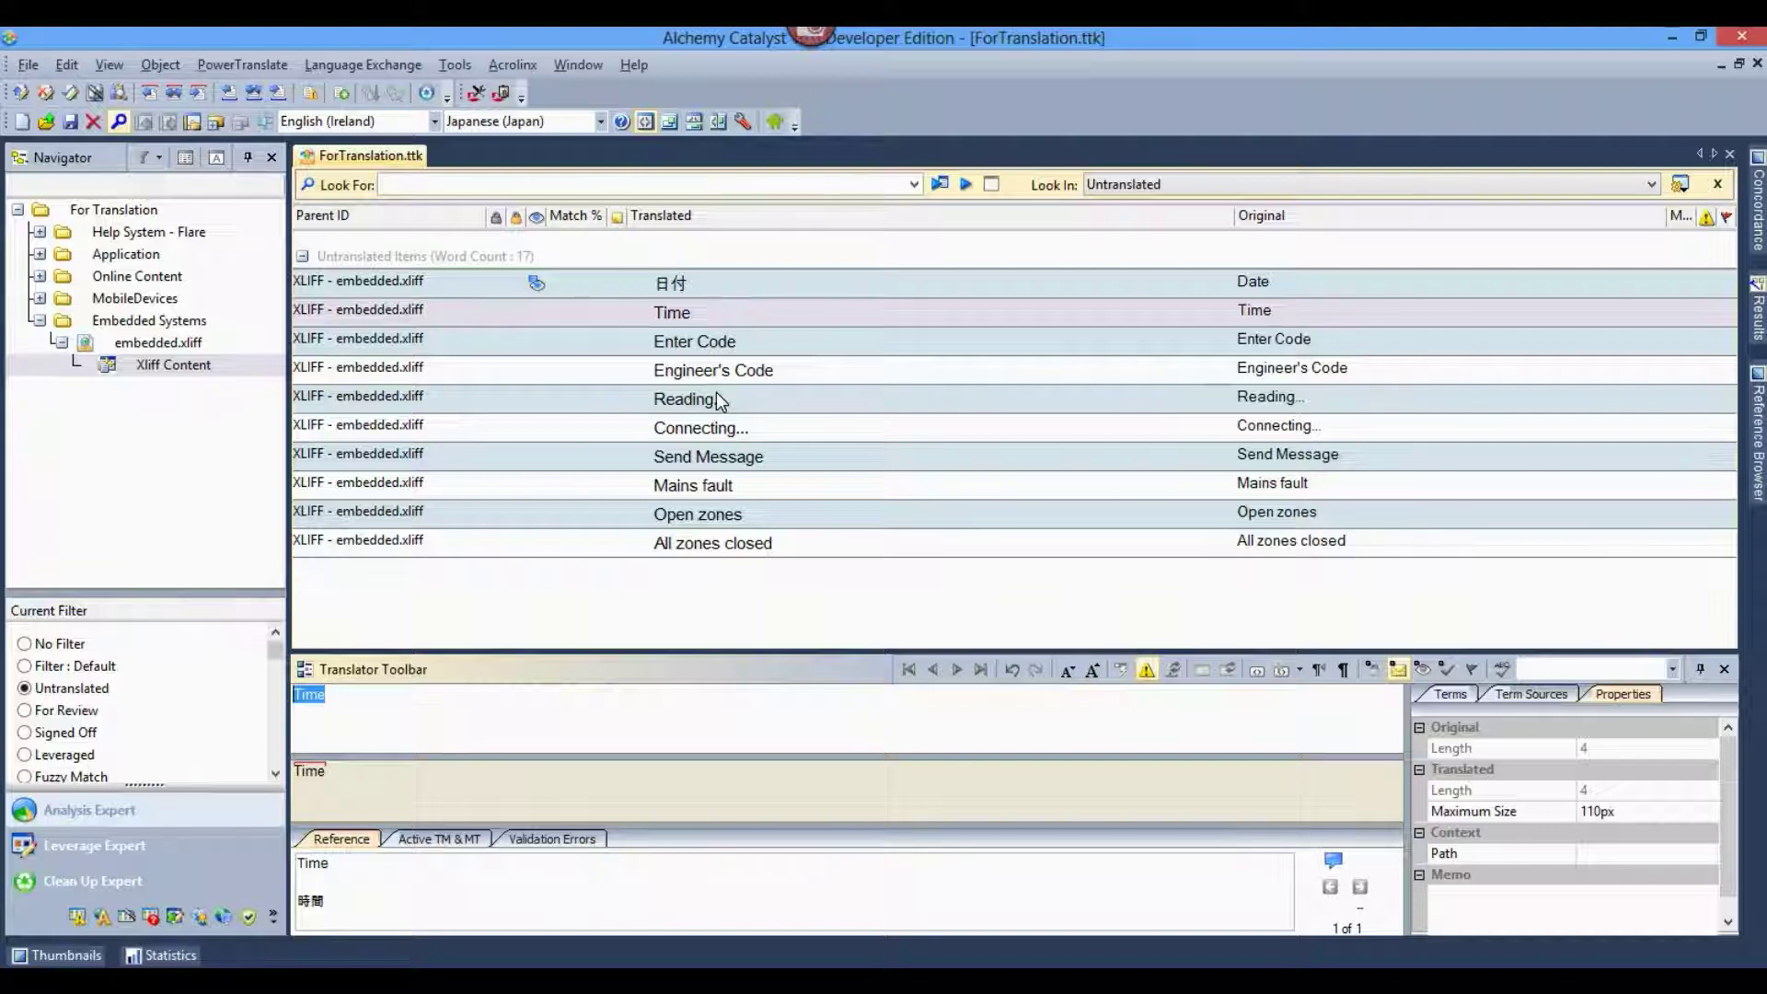
key(ctrl+1)
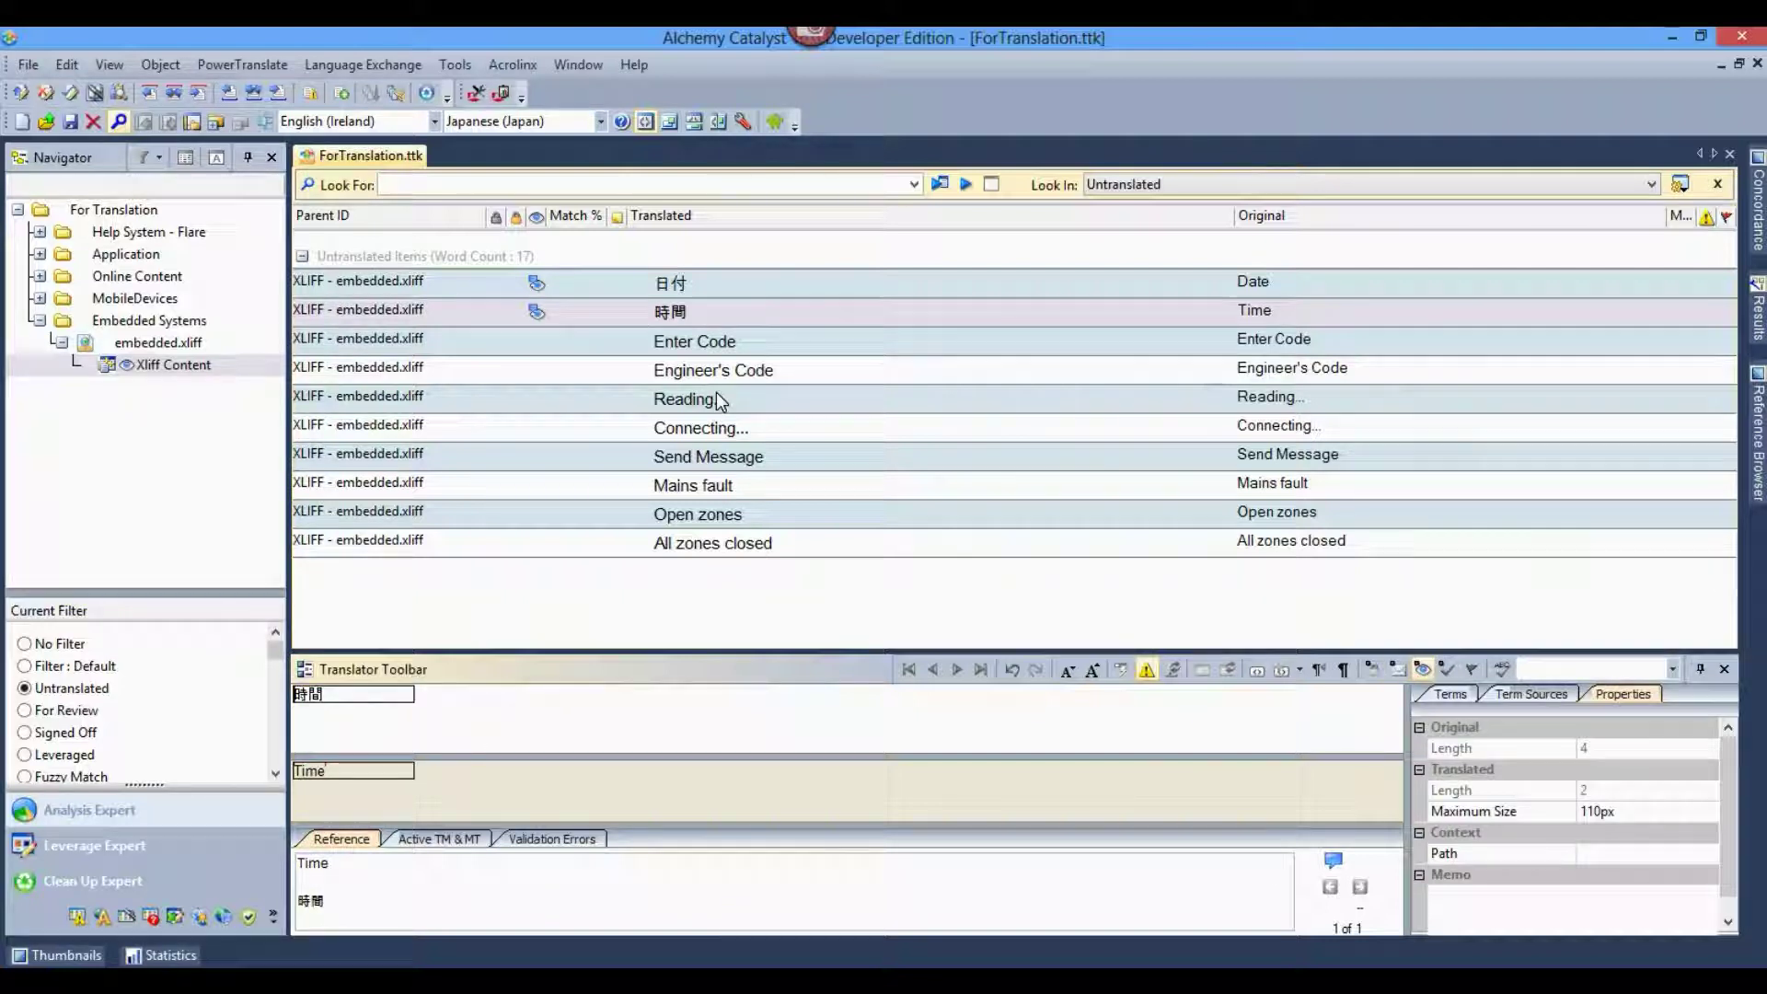
Apply the reference translation コードを入力してください to the Enter Code segment and paste the copied text over it.
key(Return)
key(ctrl+Return)
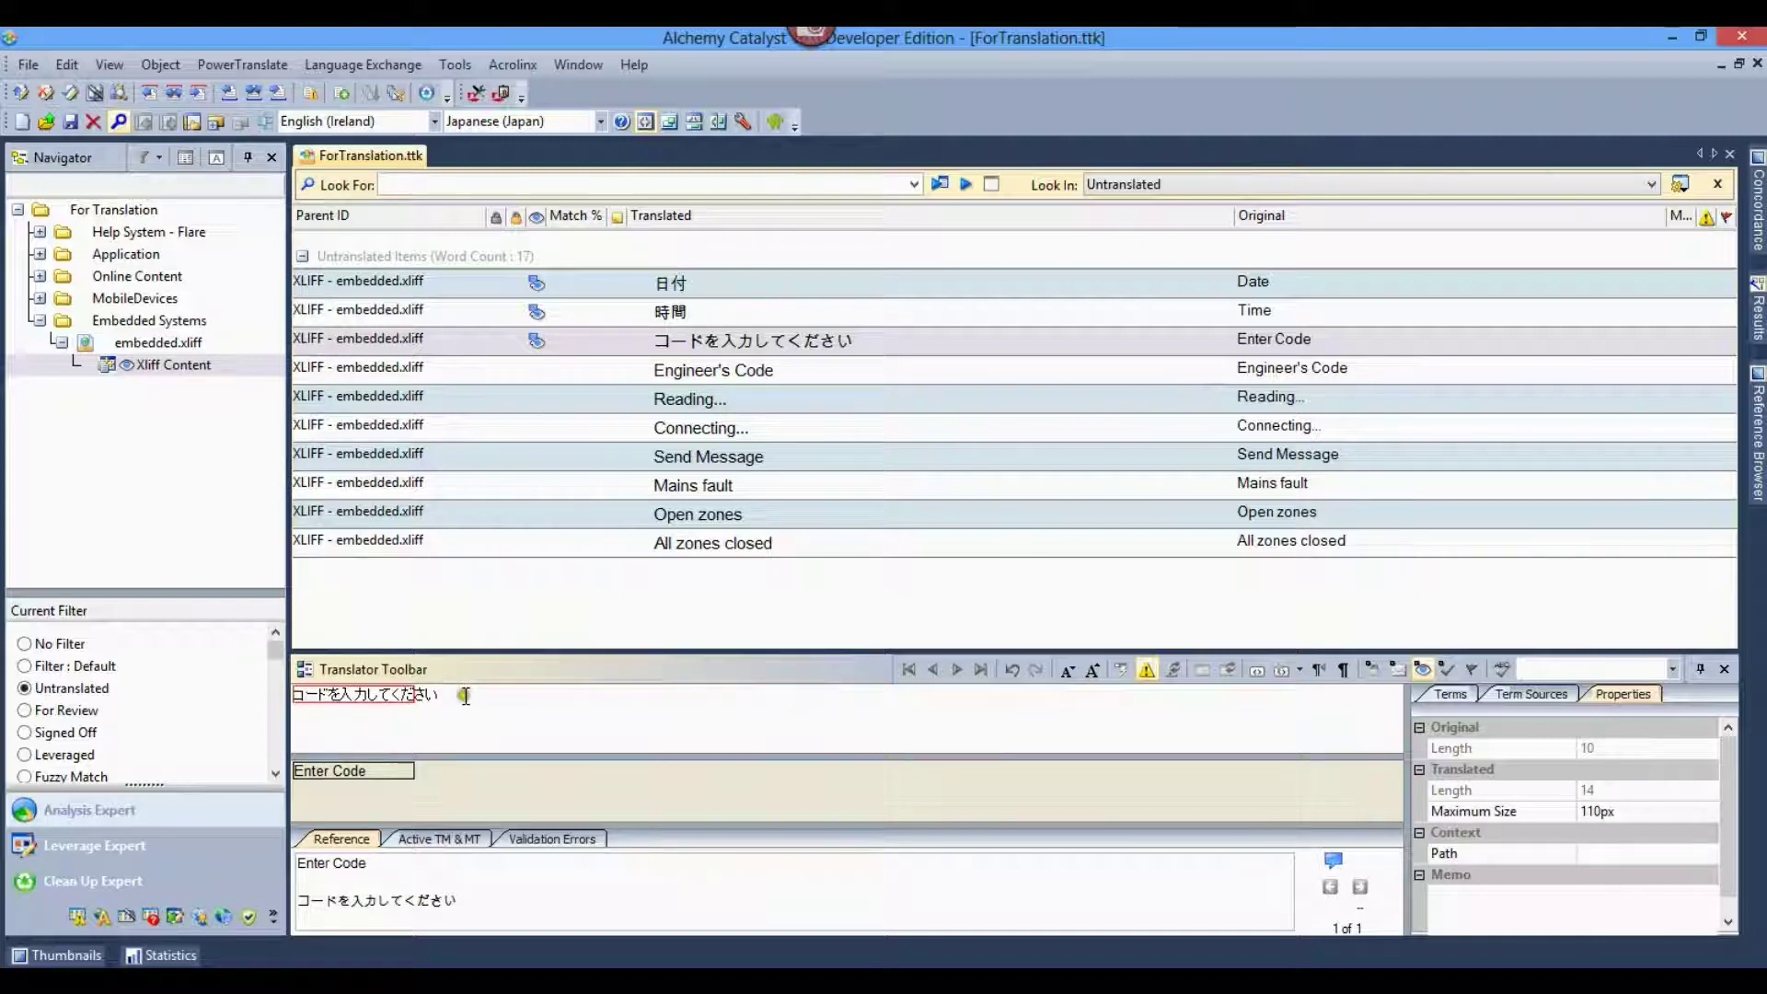
drag(480, 717, 292, 697)
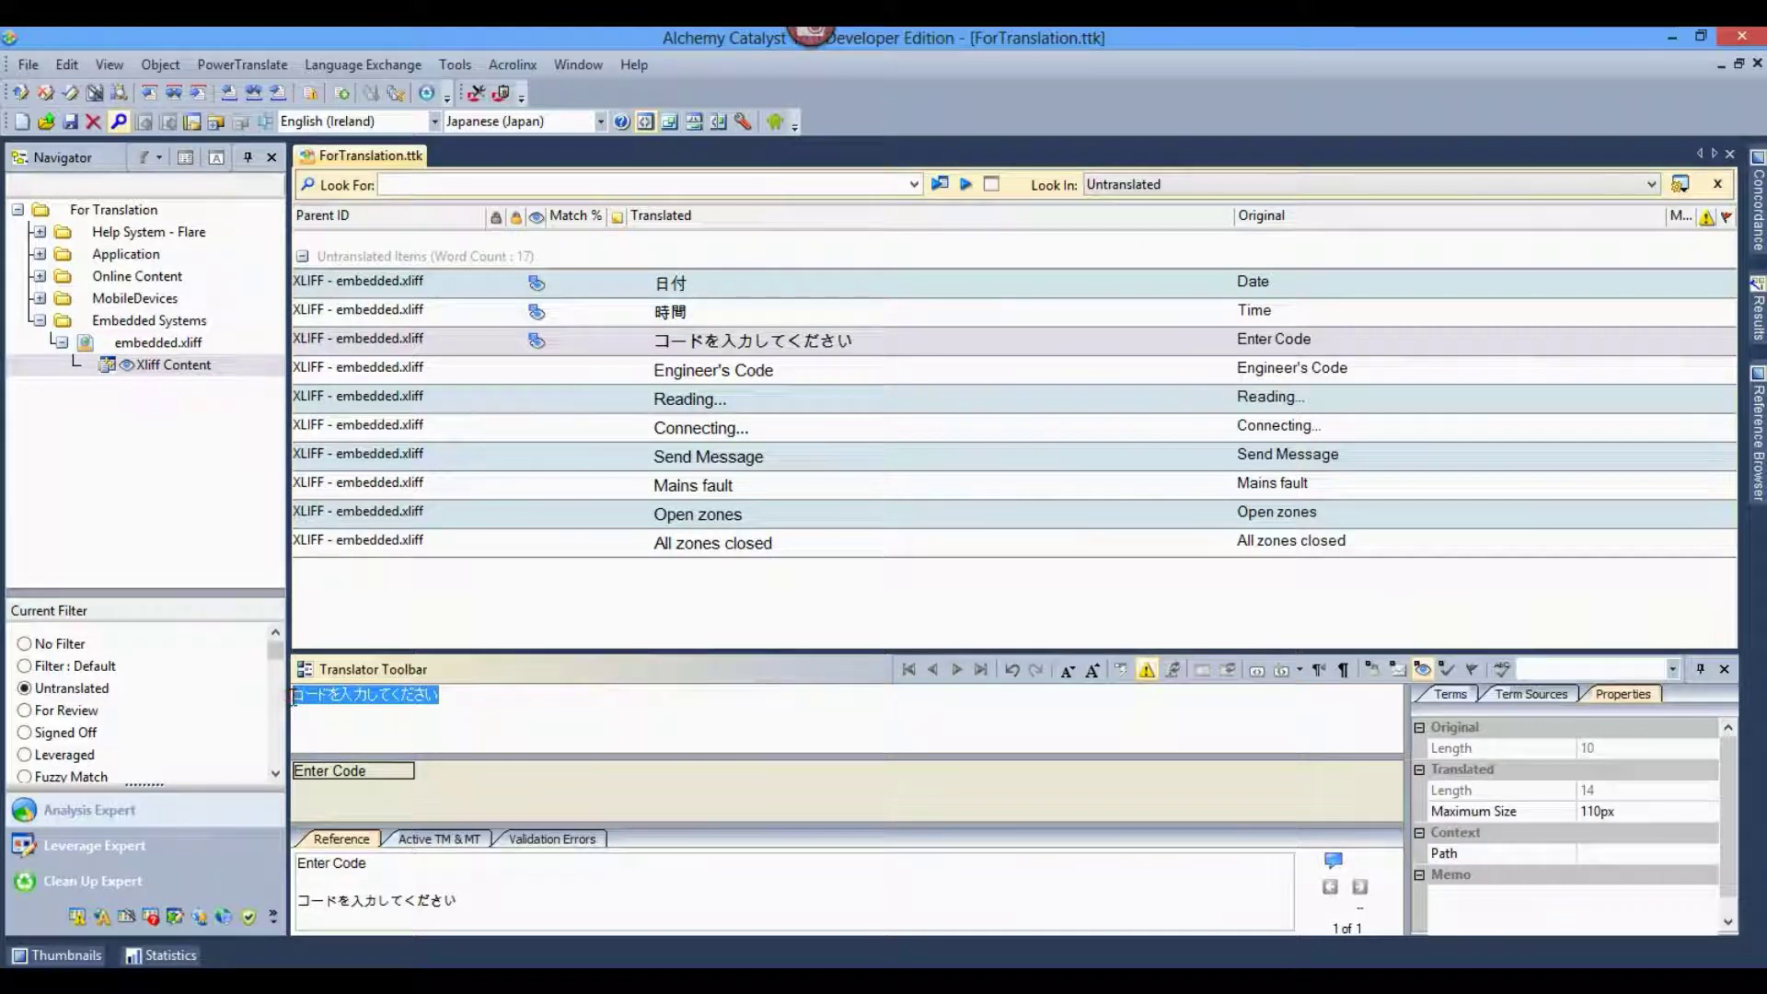
text(タイプコード)
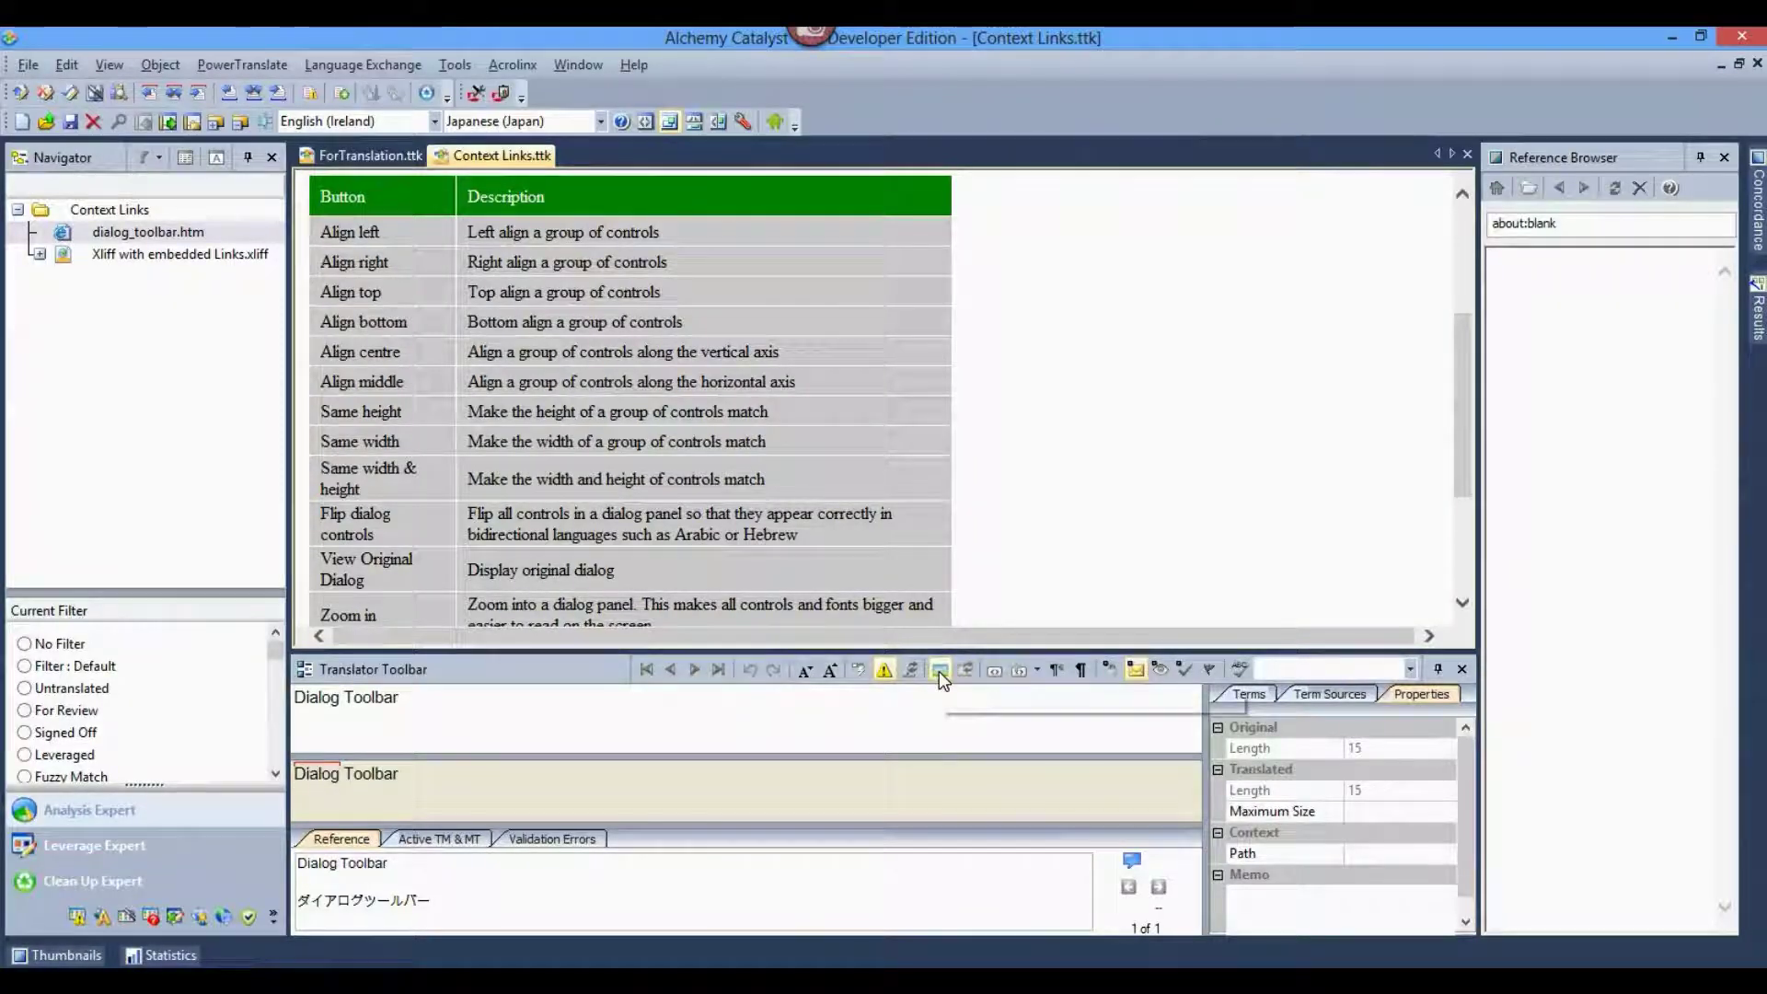
Translate the Button and Description table headings of dialog_toolbar.htm with the reference translations ボタン and 説明.
click(939, 671)
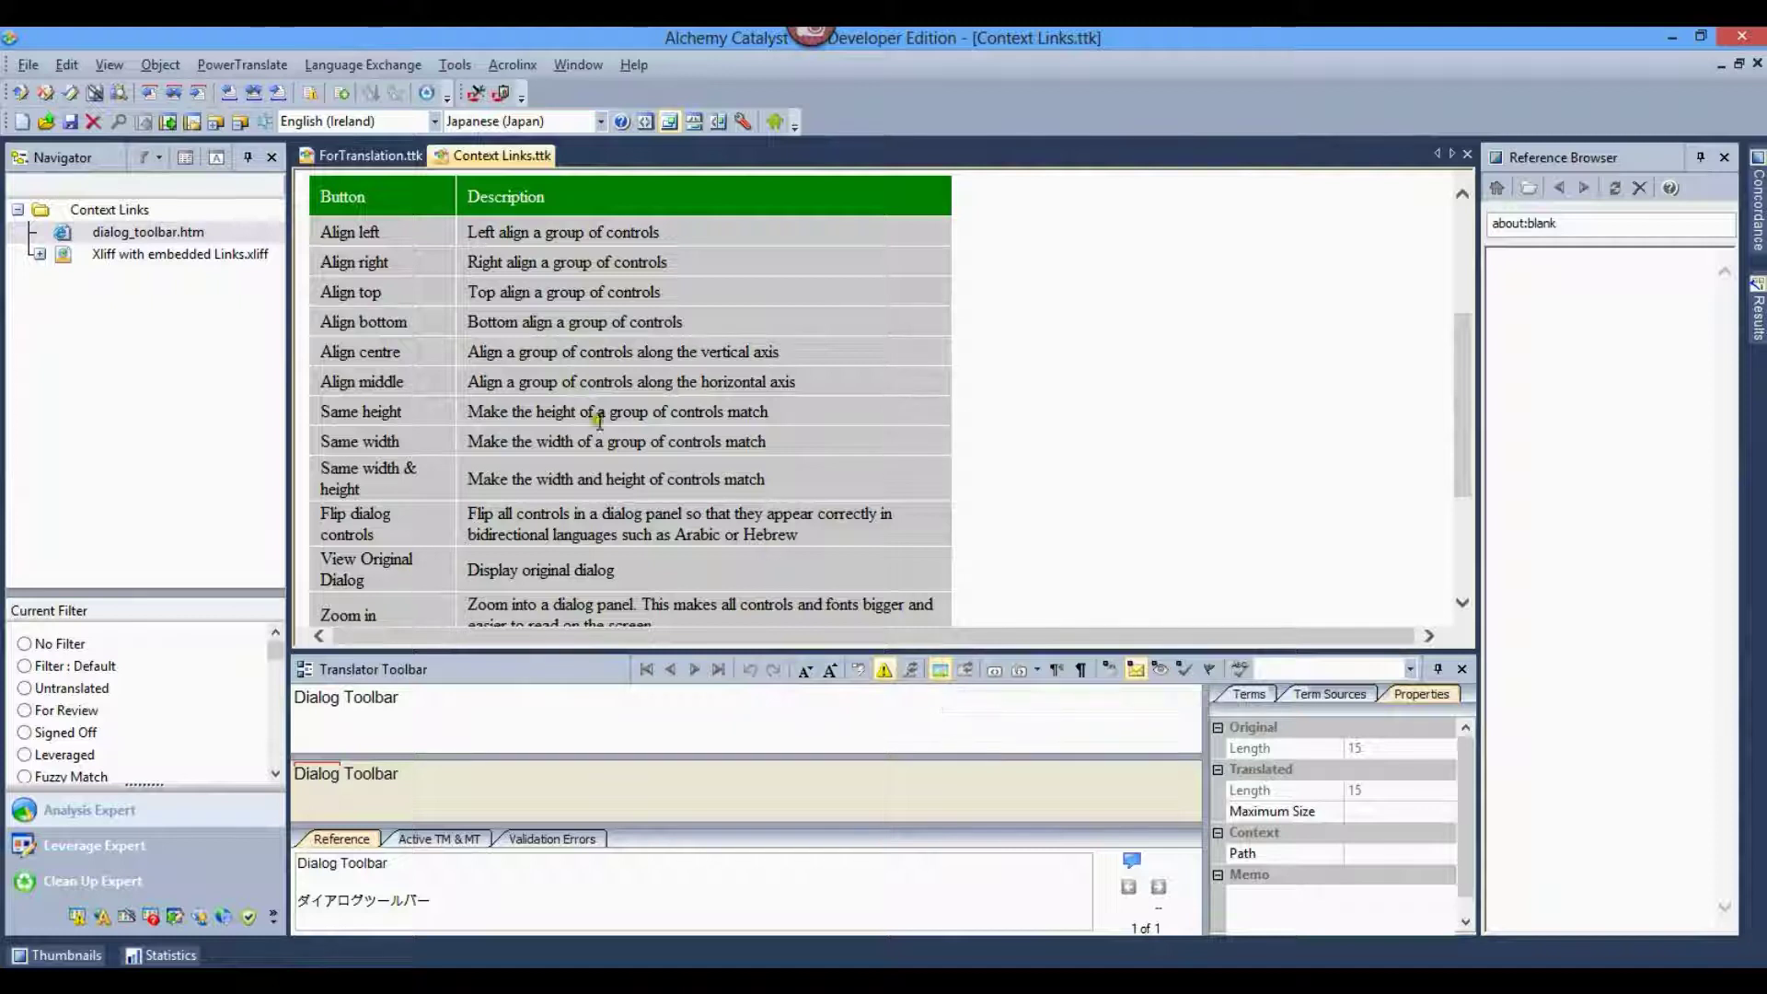
click(329, 196)
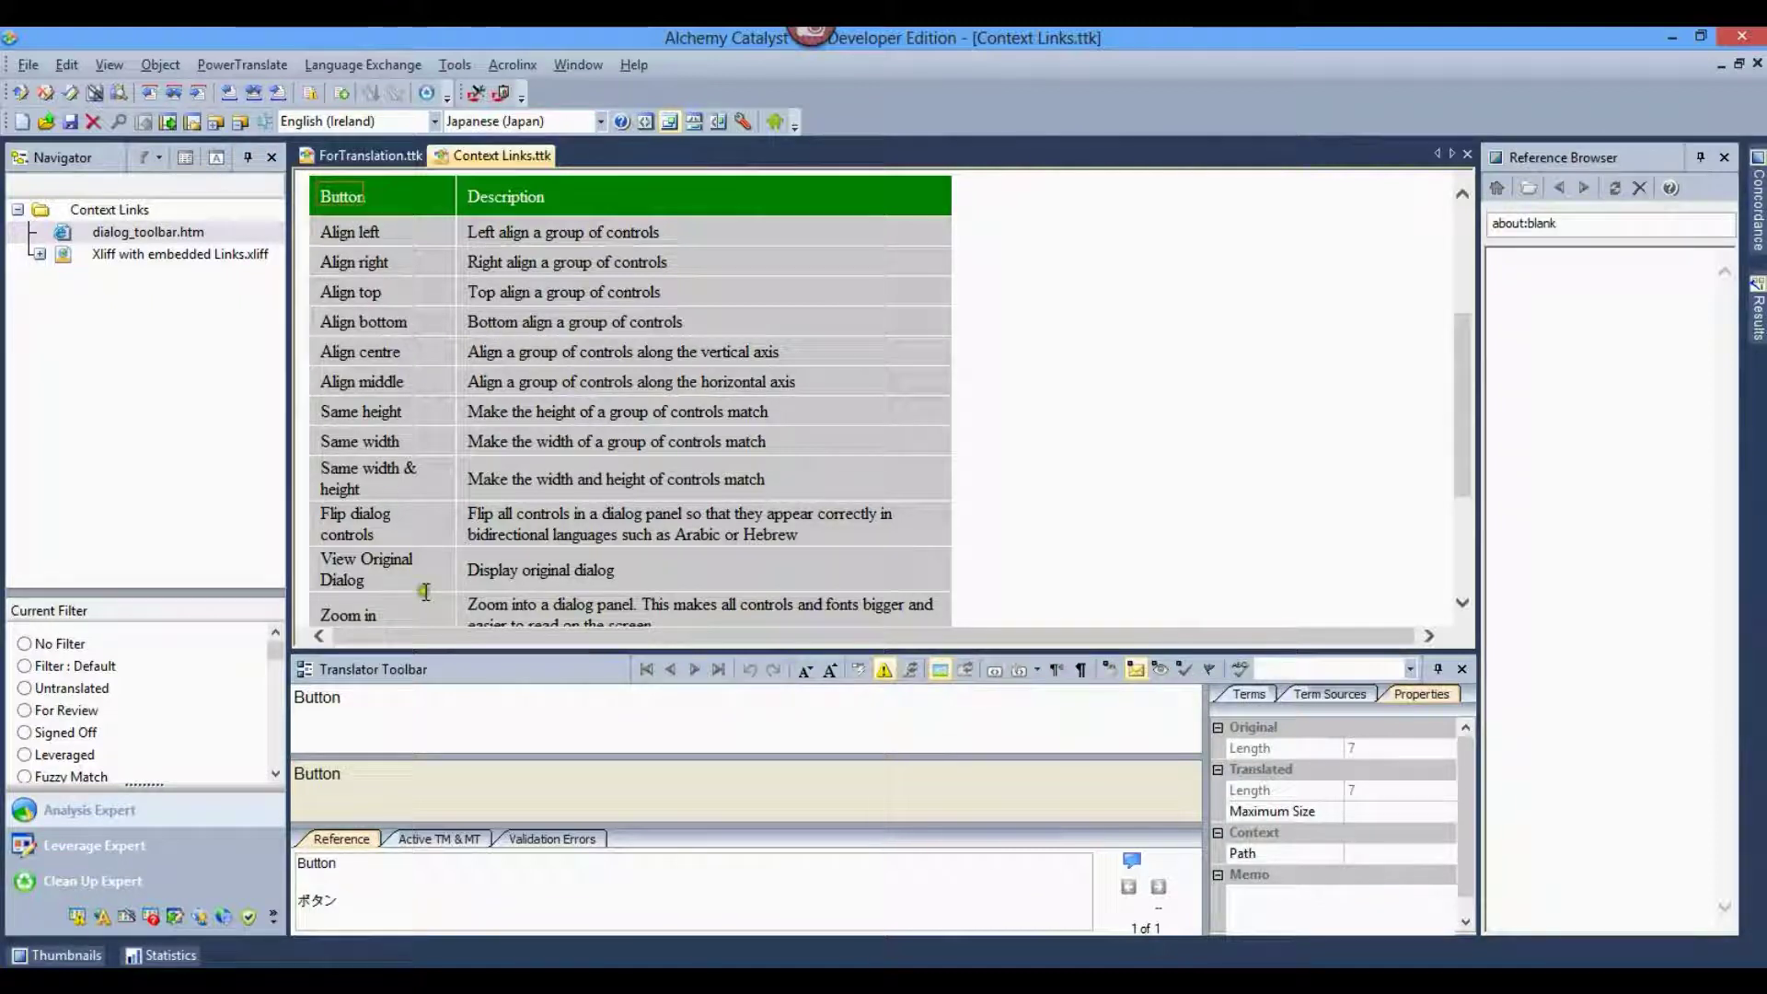
click(427, 698)
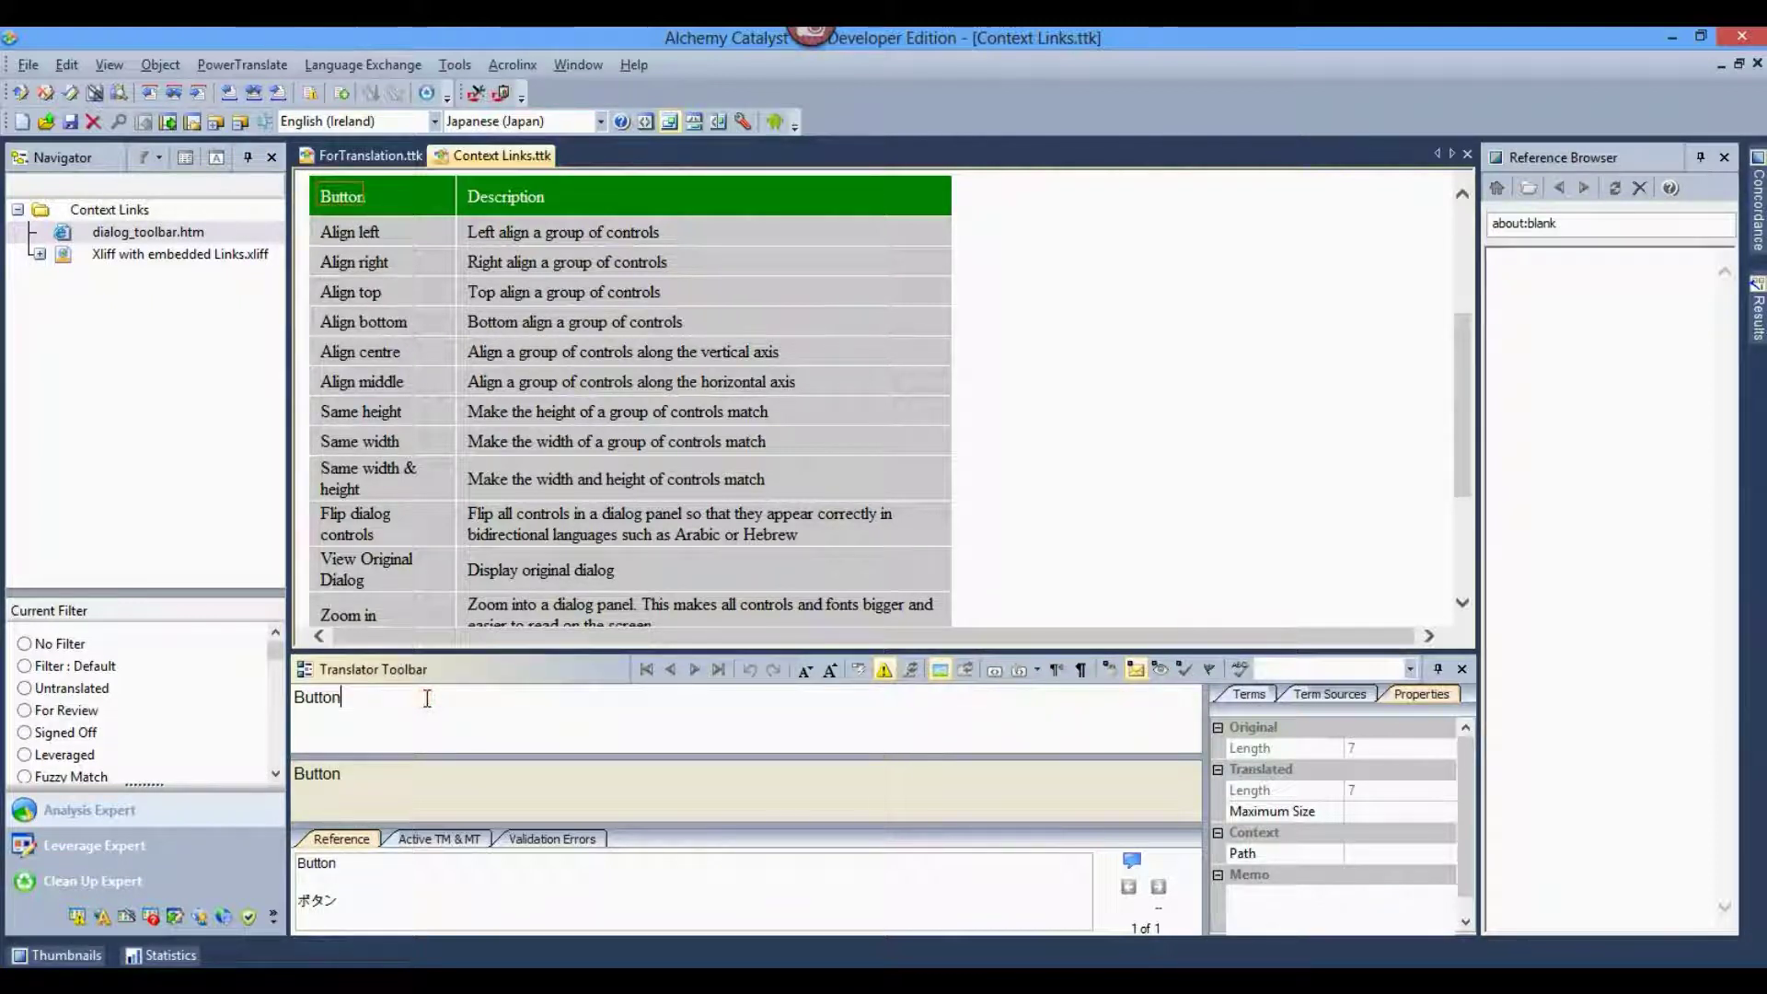
key(ctrl+Return)
key(ctrl+Down)
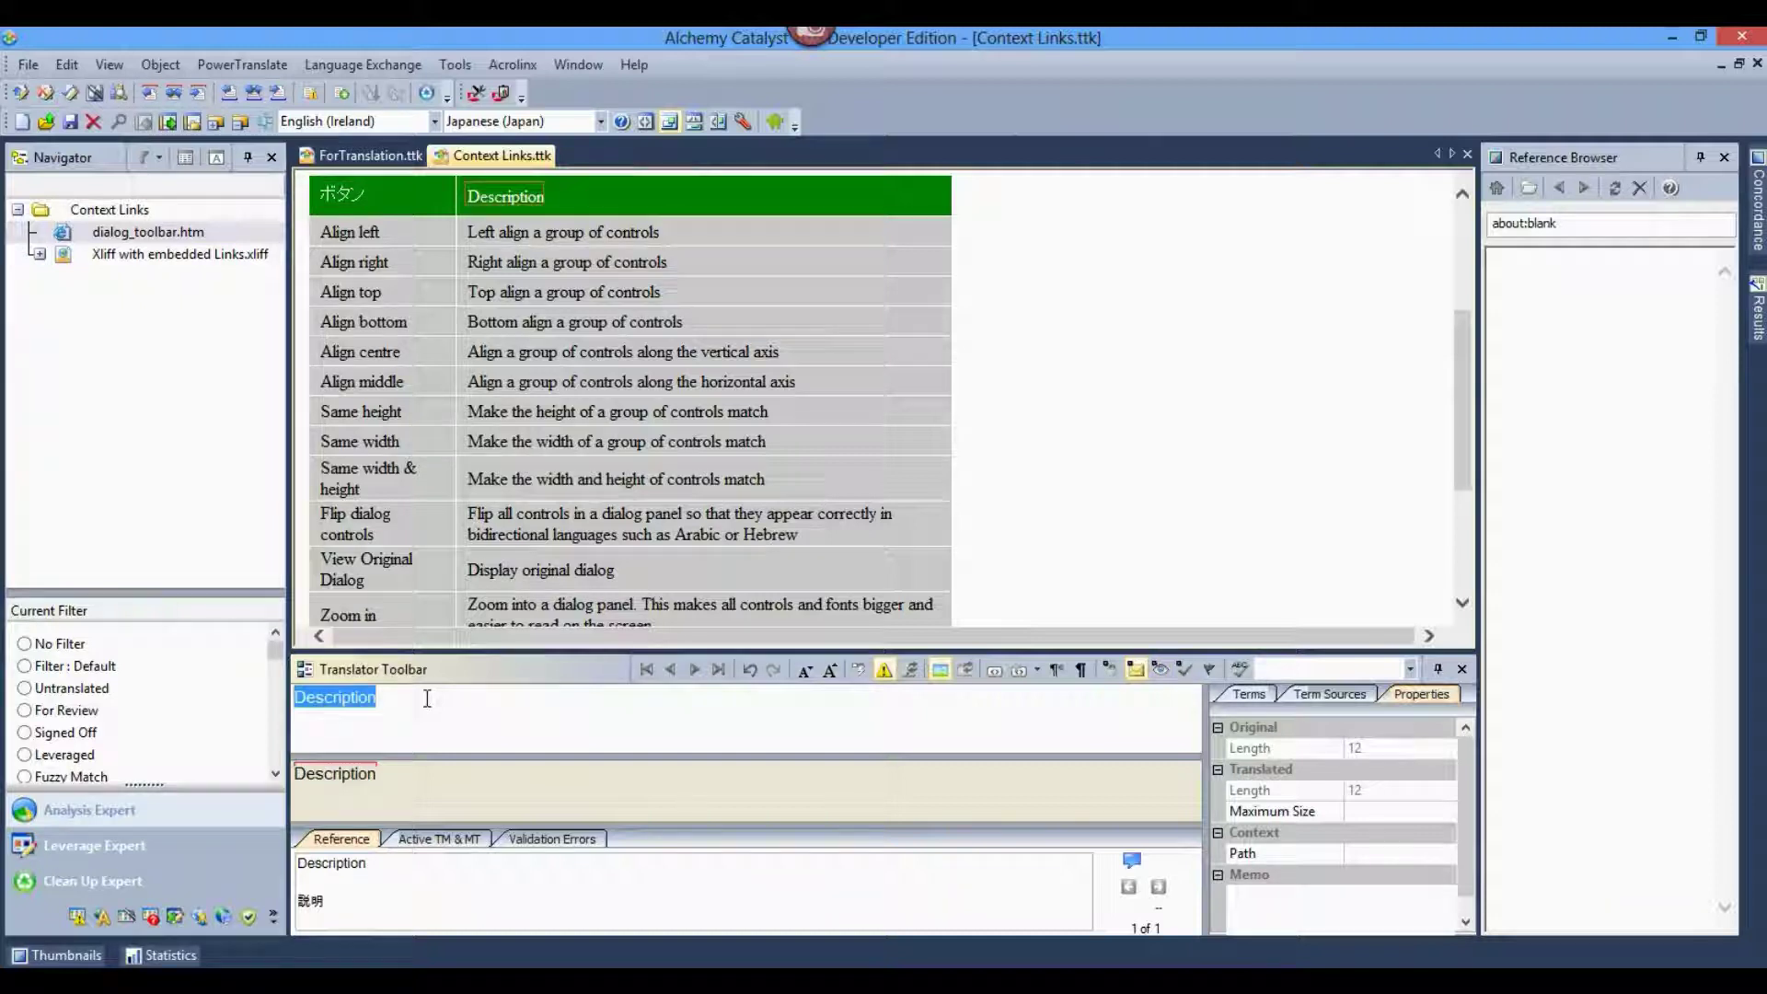
key(ctrl+Insert)
Translate the Align left row with the references 左揃え and 左側のコントロールのグループを揃える, and advance to the Align right segment.
key(ctrl+Down)
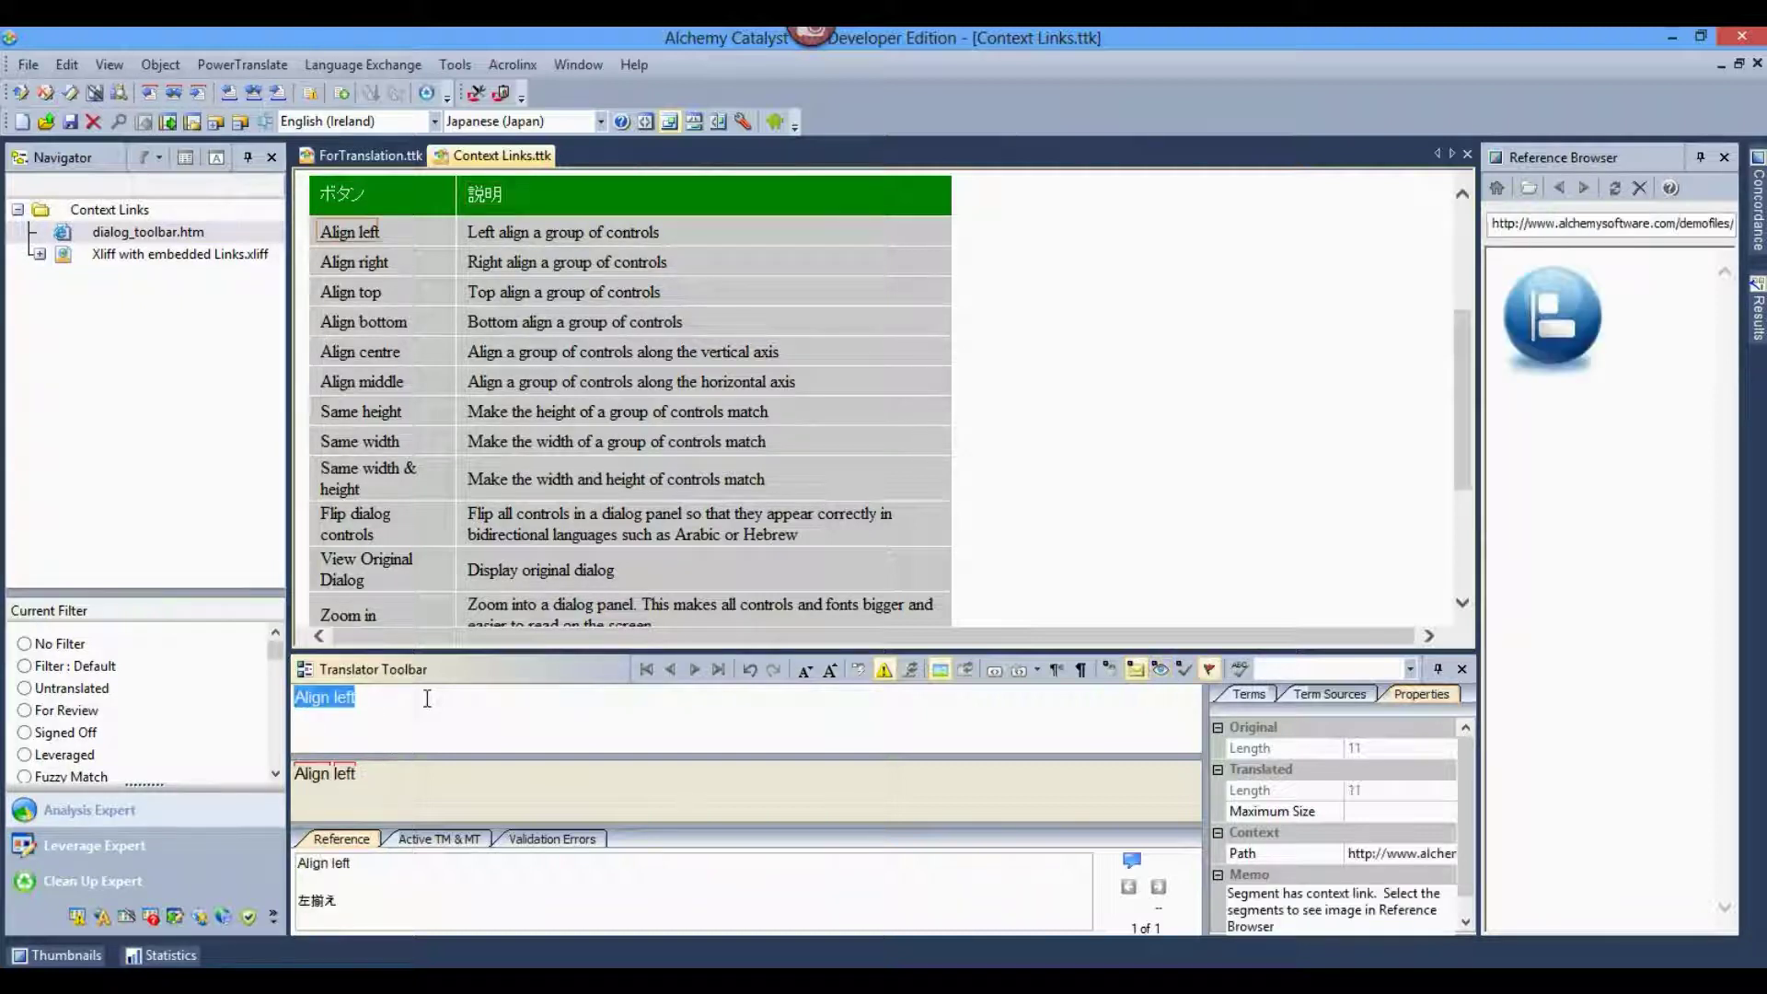
key(ctrl+Insert)
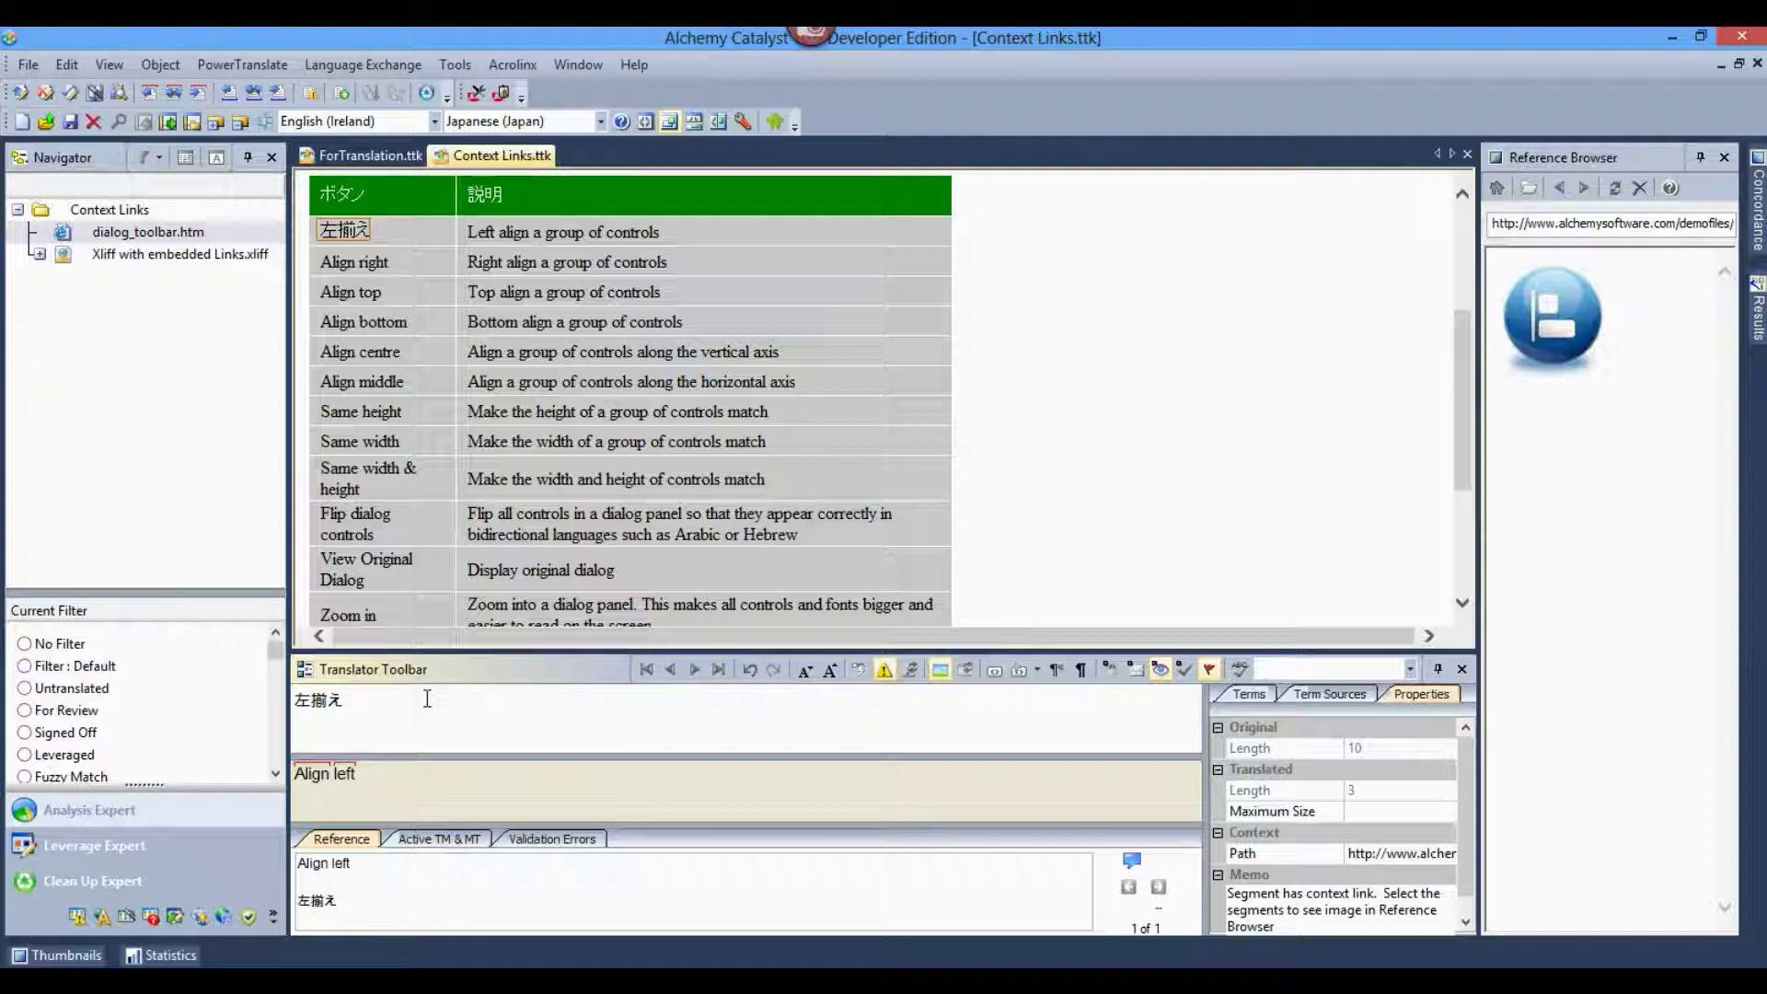
key(ctrl+Down)
key(ctrl+Insert)
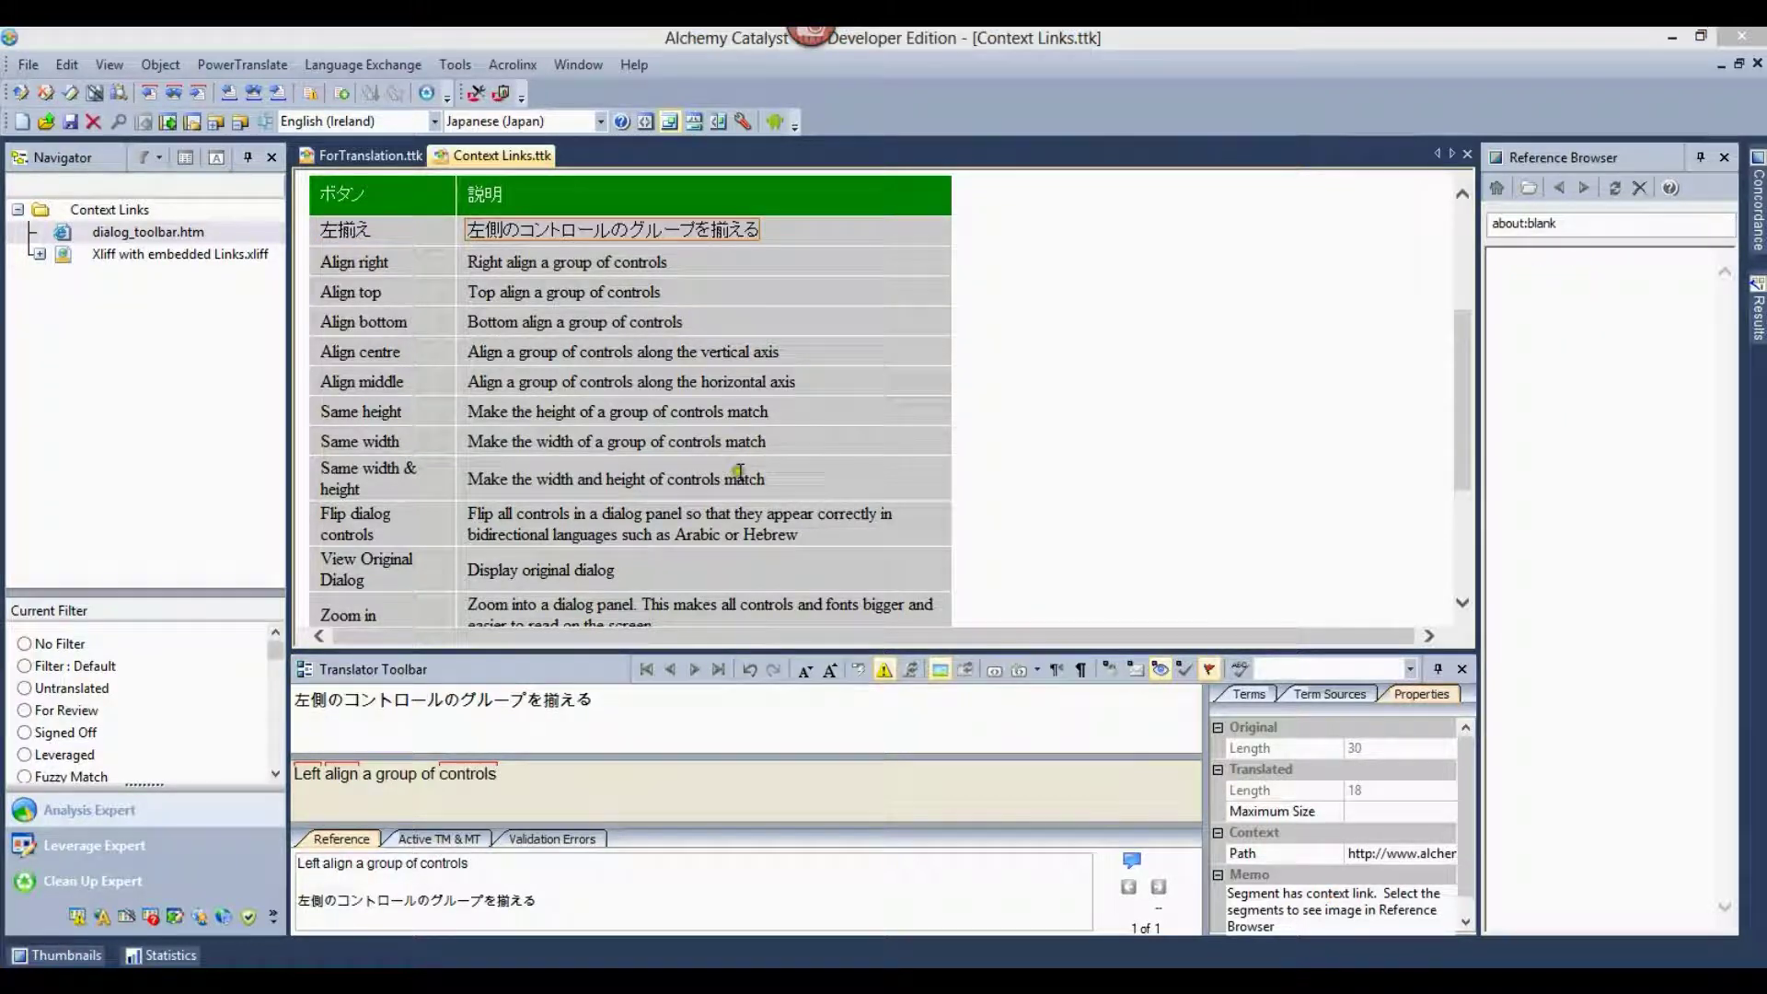
click(746, 714)
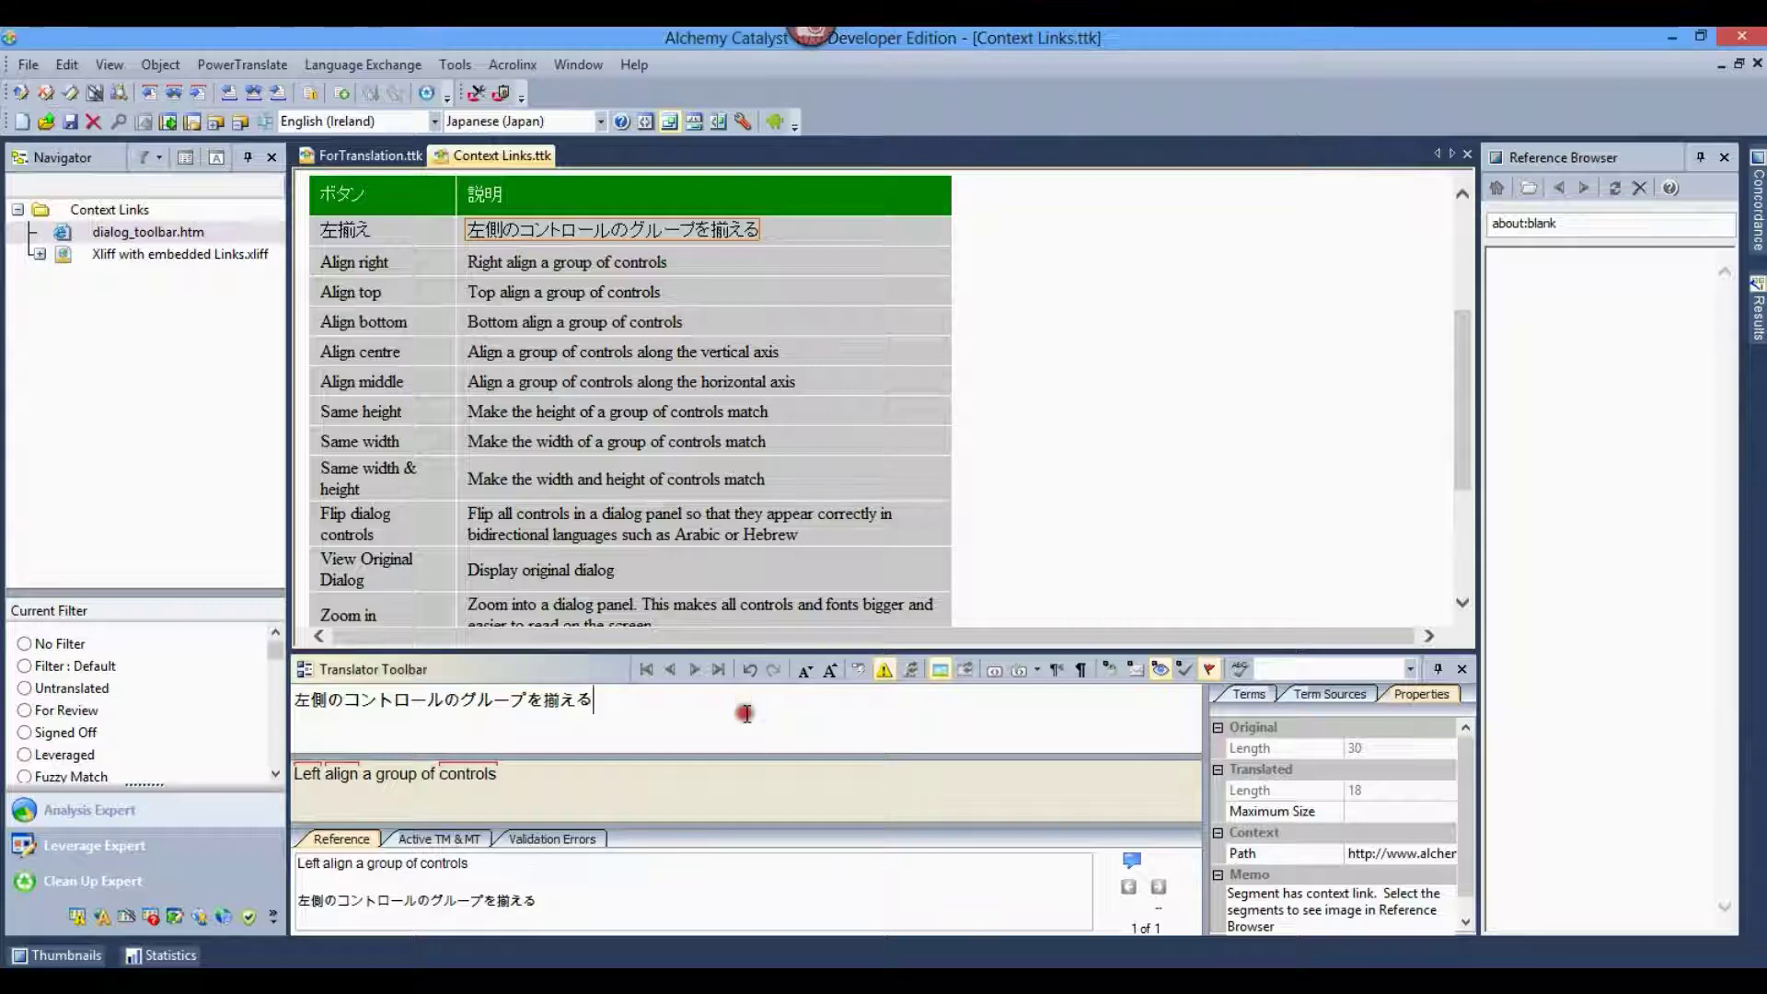
key(ctrl+Down)
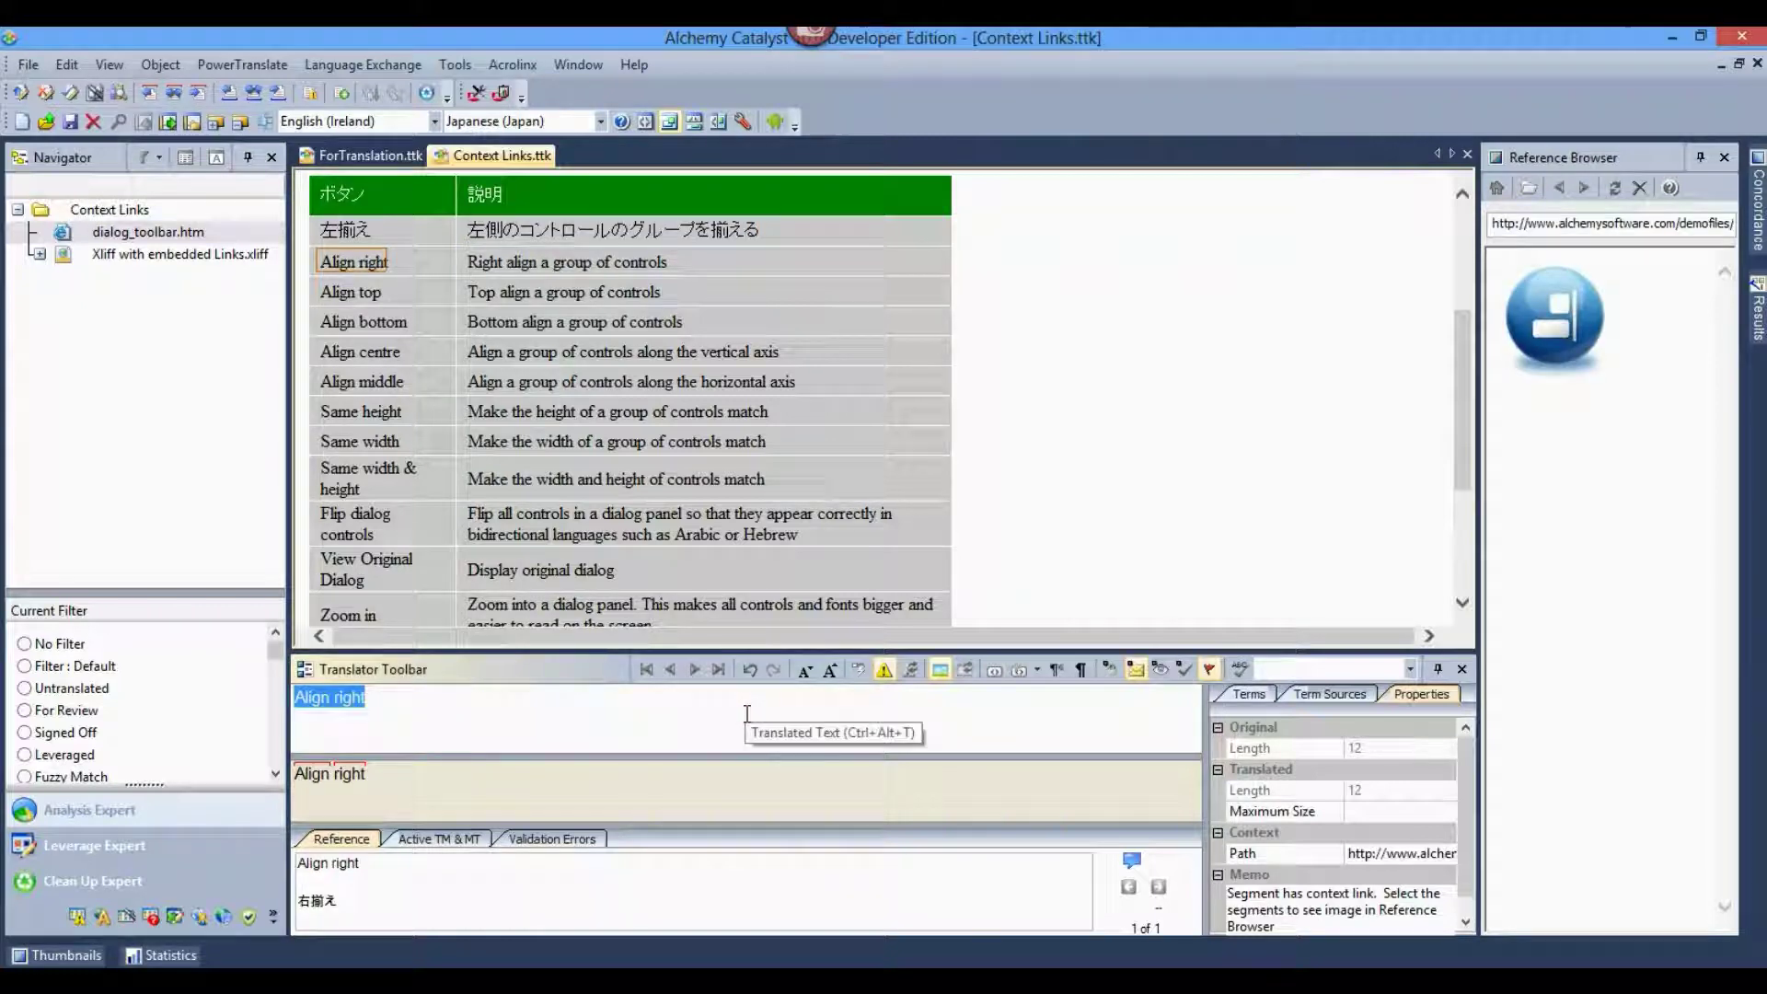